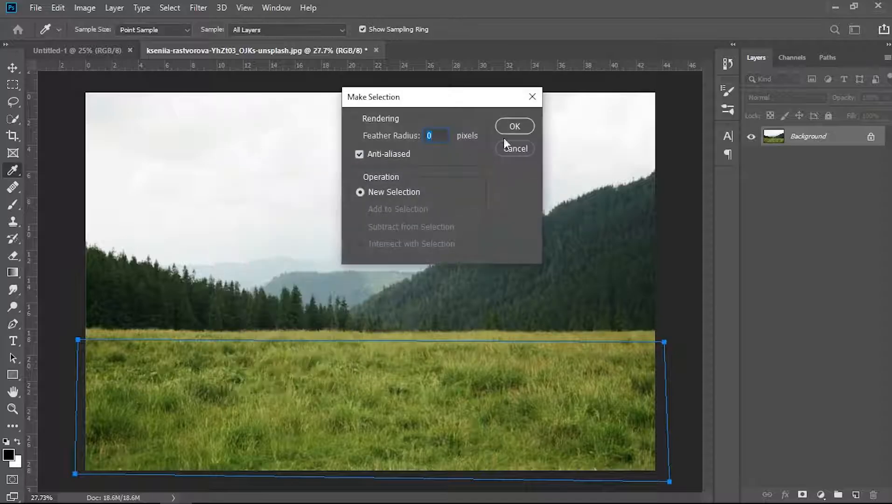
- Mask the meadow photo to the selected grass area and pick the 140 px grass-shaped brush tip
{"action": "left_click", "coordinate": [802, 494]}
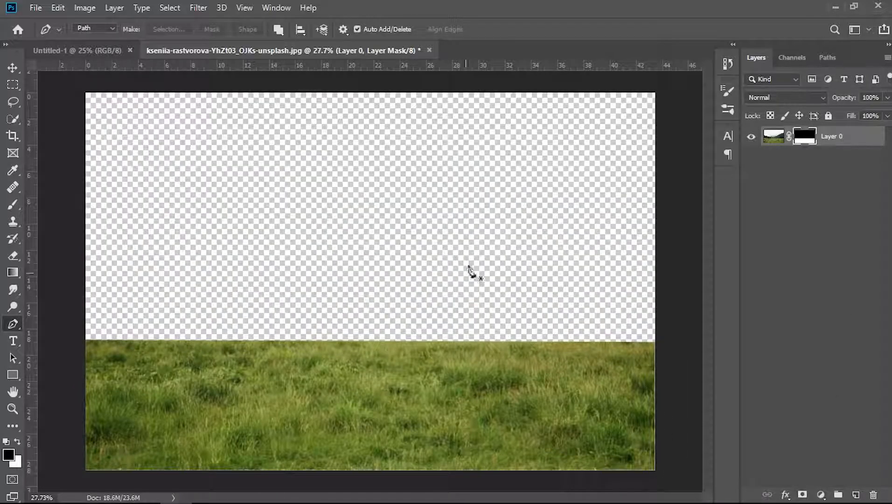
{"action": "scroll", "coordinate": [469, 270], "scroll_direction": "down", "scroll_amount": 1}
{"action": "left_click", "coordinate": [14, 205]}
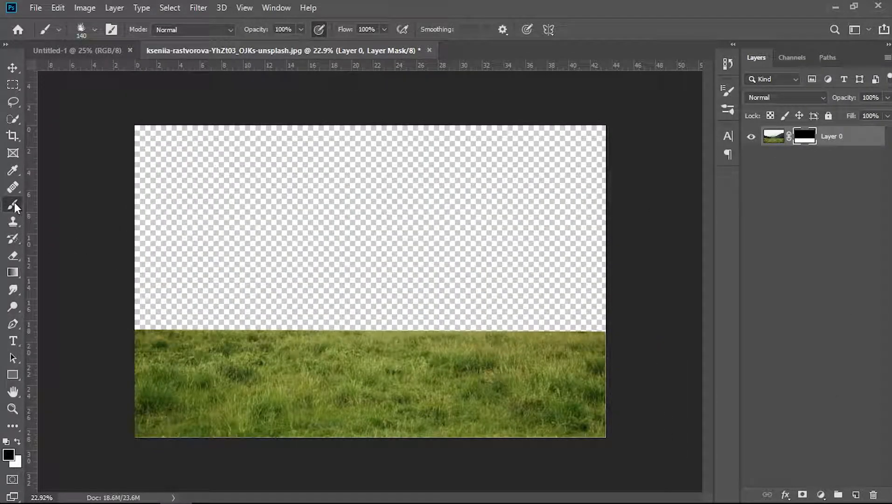
{"action": "left_click", "coordinate": [95, 30]}
{"action": "left_click", "coordinate": [111, 30]}
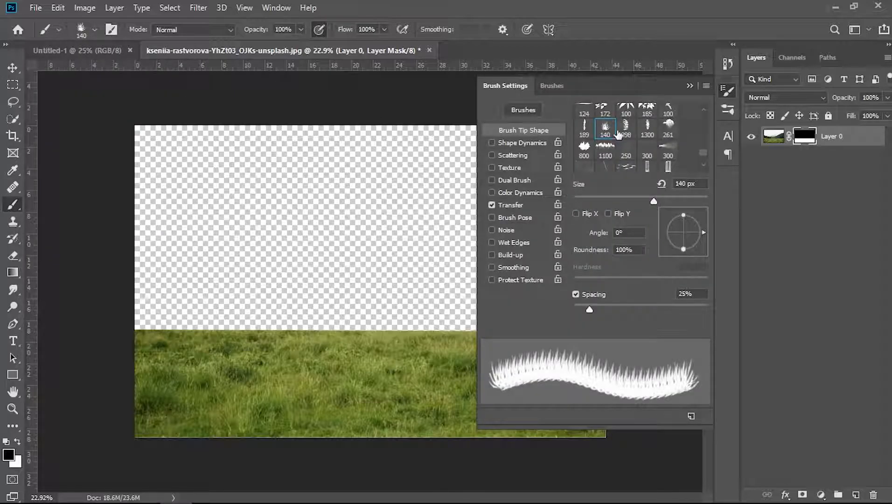
{"action": "left_click", "coordinate": [727, 90]}
- Paint grass blades in white on the layer mask along the left half of the meadow's straight upper edge
{"action": "scroll", "coordinate": [247, 315], "scroll_direction": "up", "scroll_amount": 3}
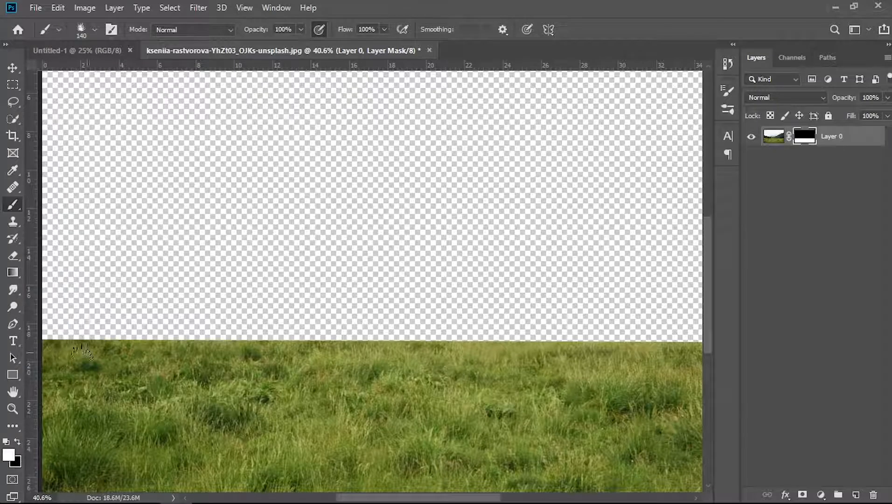
{"action": "scroll", "coordinate": [81, 367], "scroll_direction": "down", "scroll_amount": 1}
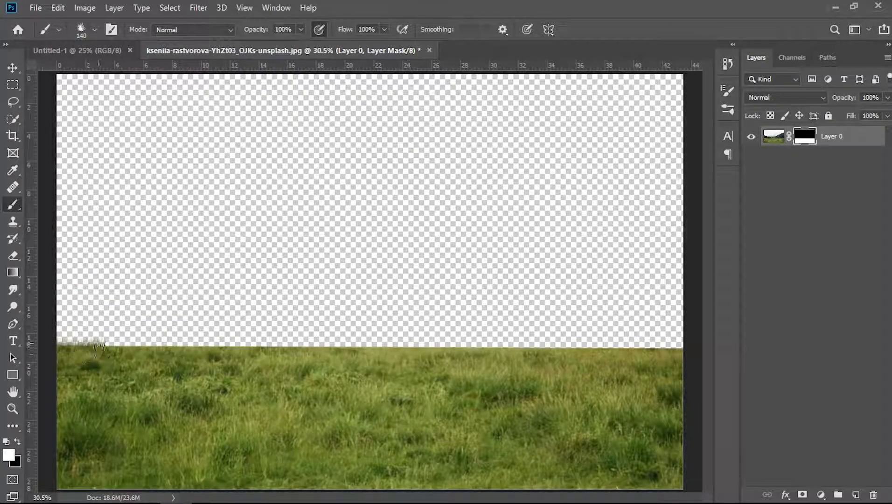
{"action": "scroll", "coordinate": [136, 366], "scroll_direction": "up", "scroll_amount": 2}
{"action": "mouse_move", "coordinate": [130, 345]}
{"action": "left_mouse_down"}
{"action": "mouse_move", "coordinate": [246, 341]}
{"action": "mouse_move", "coordinate": [221, 332]}
{"action": "mouse_move", "coordinate": [394, 346]}
{"action": "mouse_move", "coordinate": [426, 333]}
{"action": "left_mouse_up"}
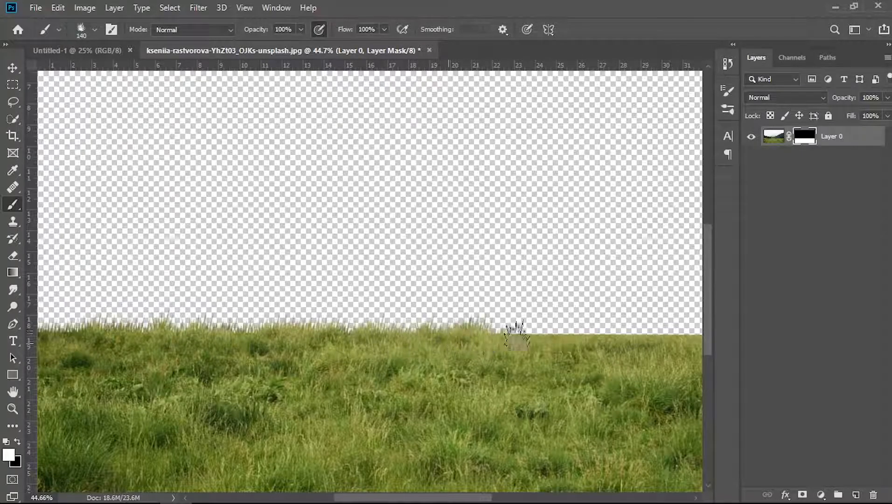
{"action": "left_click", "coordinate": [512, 335]}
{"action": "scroll", "coordinate": [556, 350], "scroll_direction": "down", "scroll_amount": 2}
{"action": "scroll", "coordinate": [680, 347], "scroll_direction": "up", "scroll_amount": 1}
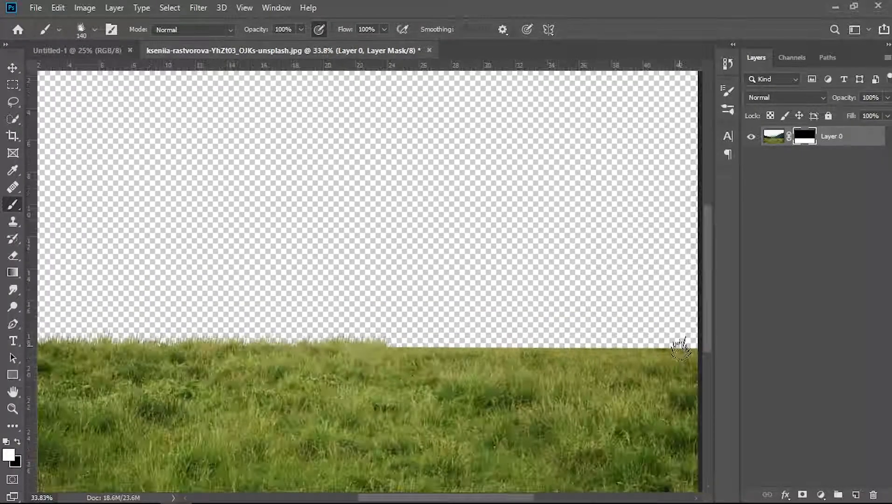
- Rotate the grass brush tip and paint slanted blades along the rest of the meadow's upper edge
{"action": "left_click", "coordinate": [85, 31]}
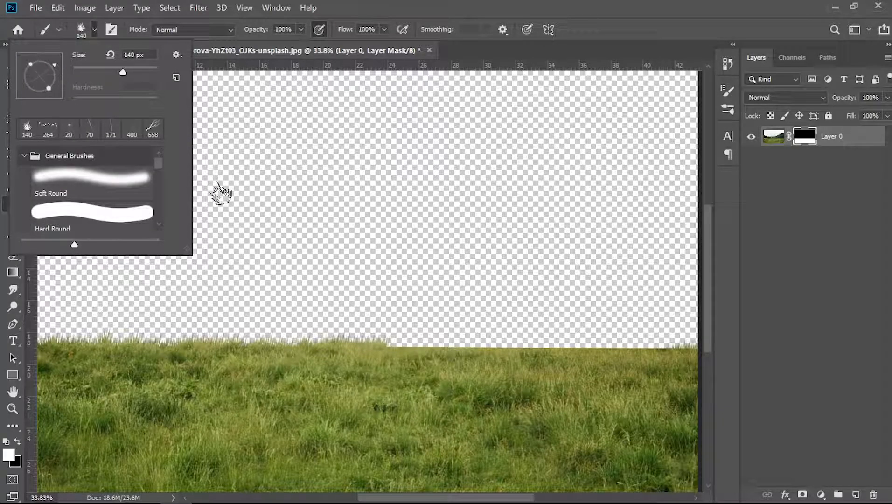
{"action": "left_click", "coordinate": [669, 350]}
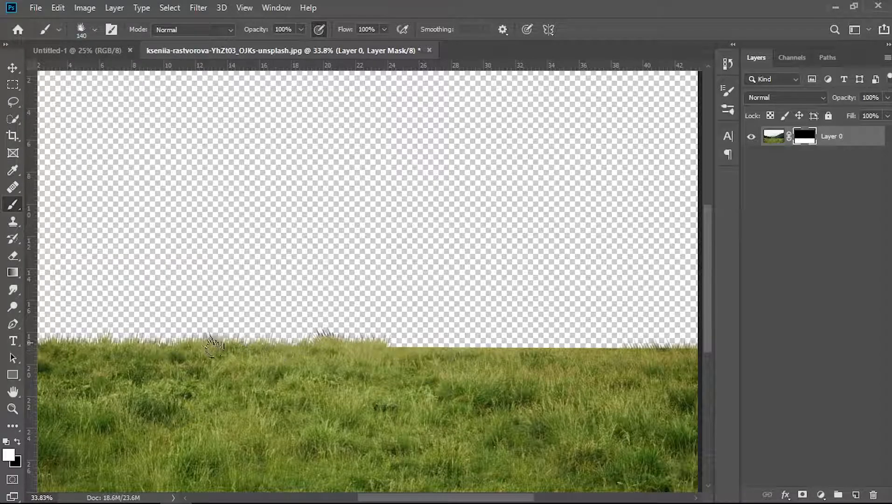
{"action": "mouse_move", "coordinate": [502, 348]}
{"action": "left_mouse_down"}
{"action": "mouse_move", "coordinate": [611, 351]}
{"action": "mouse_move", "coordinate": [473, 352]}
{"action": "left_mouse_up"}
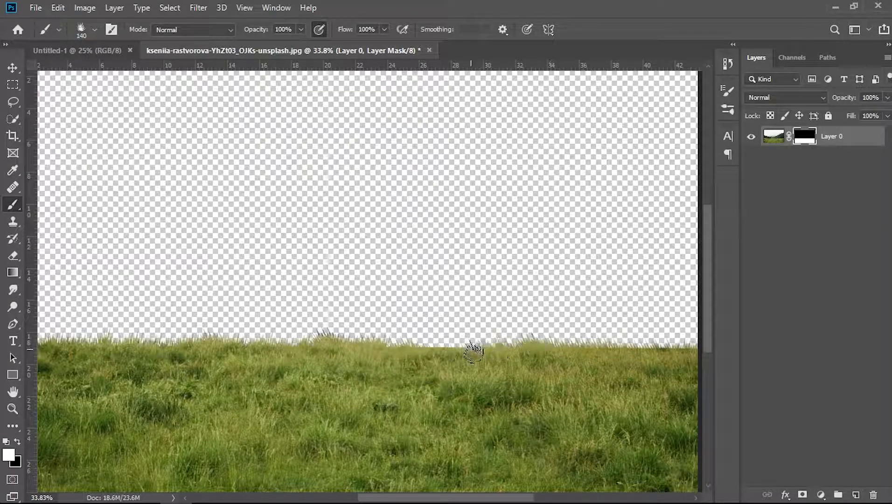
{"action": "left_click", "coordinate": [95, 29]}
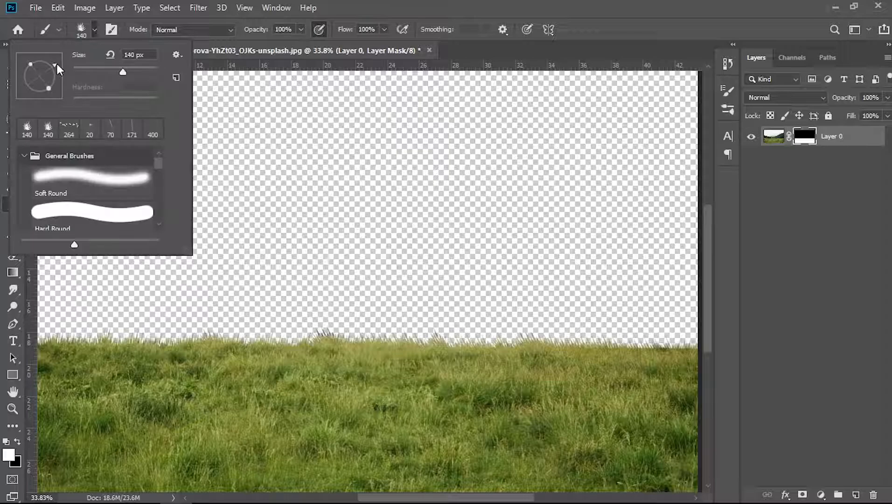
{"action": "left_click", "coordinate": [378, 310]}
- Warp the grass layer by pulling its lower left and right sides outward so the horizon curves gently
{"action": "scroll", "coordinate": [590, 350], "scroll_direction": "down", "scroll_amount": 3}
{"action": "scroll", "coordinate": [532, 411], "scroll_direction": "up", "scroll_amount": 2}
{"action": "scroll", "coordinate": [482, 295], "scroll_direction": "down", "scroll_amount": 2}
{"action": "key", "text": "ctrl+t"}
{"action": "left_click", "coordinate": [587, 29]}
{"action": "left_click_drag", "start_coordinate": [588, 330], "coordinate": [622, 369]}
{"action": "left_click_drag", "start_coordinate": [153, 330], "coordinate": [105, 362]}
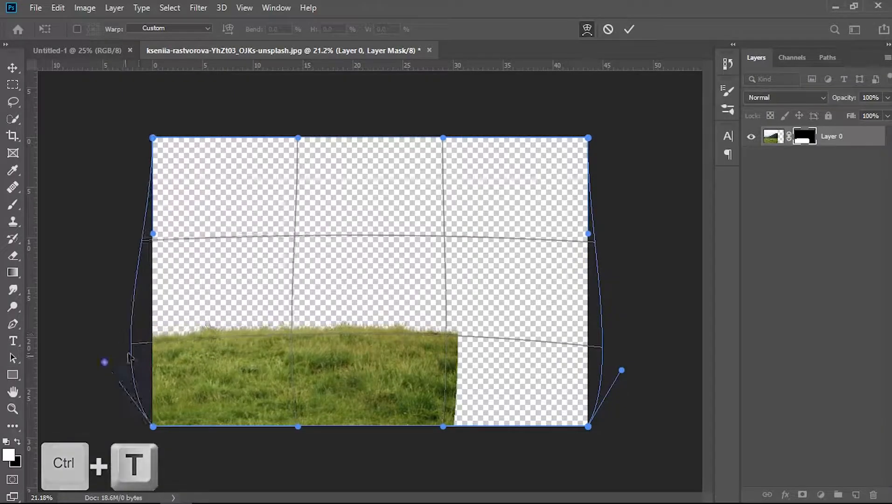
{"action": "key", "text": "Return"}
{"action": "key", "text": "ctrl+t"}
{"action": "left_click_drag", "start_coordinate": [588, 281], "coordinate": [595, 280]}
{"action": "left_click", "coordinate": [587, 29]}
{"action": "mouse_move", "coordinate": [585, 405]}
{"action": "left_mouse_down"}
{"action": "mouse_move", "coordinate": [573, 400]}
{"action": "mouse_move", "coordinate": [601, 347]}
{"action": "mouse_move", "coordinate": [607, 356]}
{"action": "left_mouse_up"}
{"action": "left_click_drag", "start_coordinate": [142, 332], "coordinate": [125, 358]}
{"action": "key", "text": "Return"}
{"action": "key", "text": "b"}
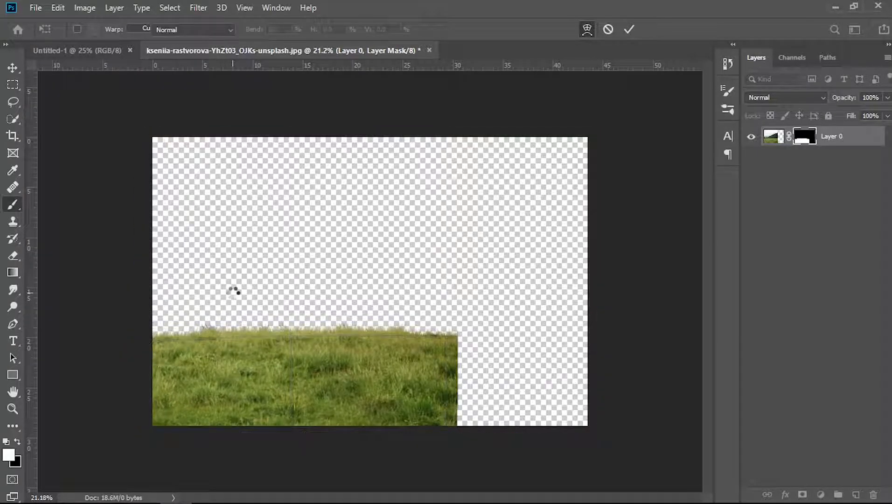
- Scale the grass layer up to about 104.66% so it fills the canvas width
{"action": "key", "text": "ctrl+t"}
{"action": "left_click_drag", "start_coordinate": [625, 114], "coordinate": [640, 96]}
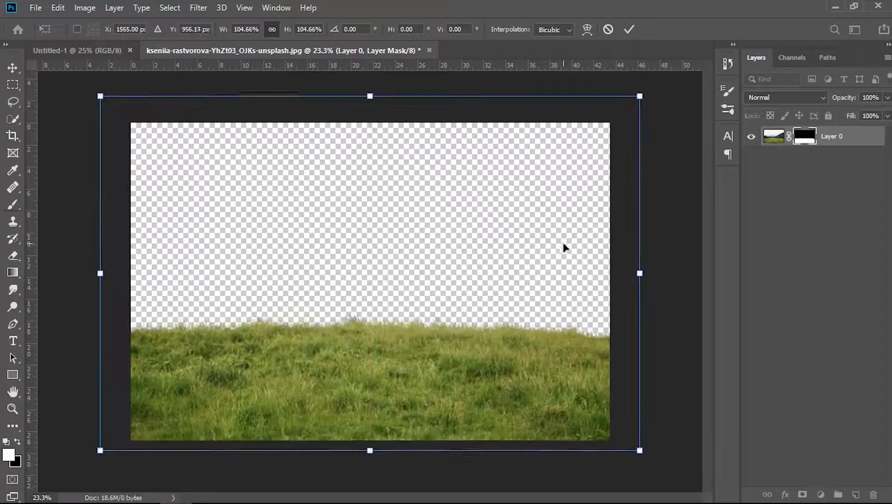
{"action": "key", "text": "Return"}
{"action": "scroll", "coordinate": [336, 215], "scroll_direction": "down", "scroll_amount": 2}
- Open the street photo buildings-g531aa8dbd_1920.jpg and close the Untitled-1 document
{"action": "left_click", "coordinate": [36, 7]}
{"action": "left_click", "coordinate": [47, 32]}
{"action": "left_click", "coordinate": [171, 143]}
{"action": "left_click", "coordinate": [669, 395]}
{"action": "left_click", "coordinate": [77, 50]}
{"action": "left_click", "coordinate": [137, 52]}
{"action": "left_click", "coordinate": [130, 50]}
{"action": "left_click", "coordinate": [368, 50]}
- Outline the road with the Pen tool from the photo's lower corners to the vanishing point, and convert the path to a selection
{"action": "key", "text": "p"}
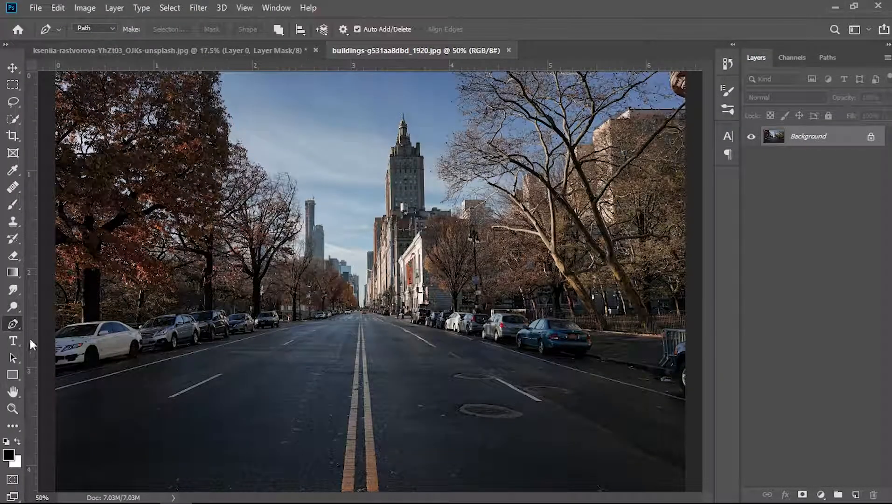
{"action": "scroll", "coordinate": [250, 408], "scroll_direction": "down", "scroll_amount": 3}
{"action": "scroll", "coordinate": [110, 438], "scroll_direction": "up", "scroll_amount": 1}
{"action": "left_click", "coordinate": [106, 442]}
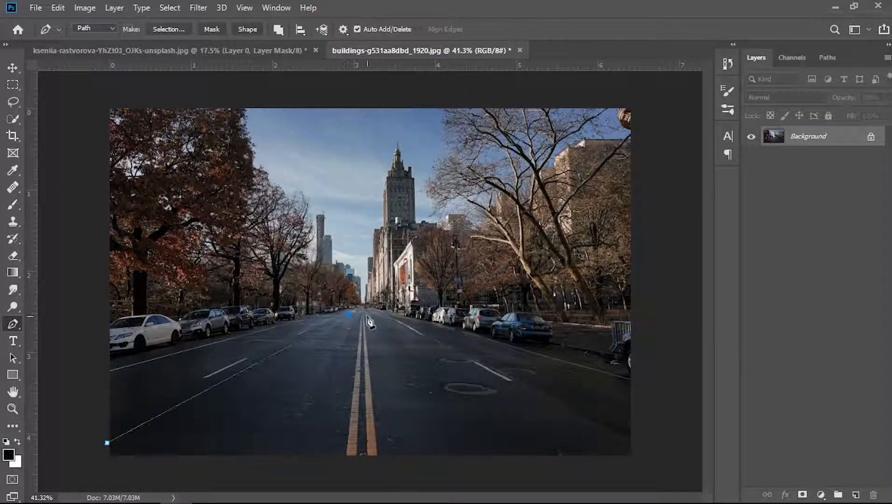
{"action": "left_click", "coordinate": [650, 464]}
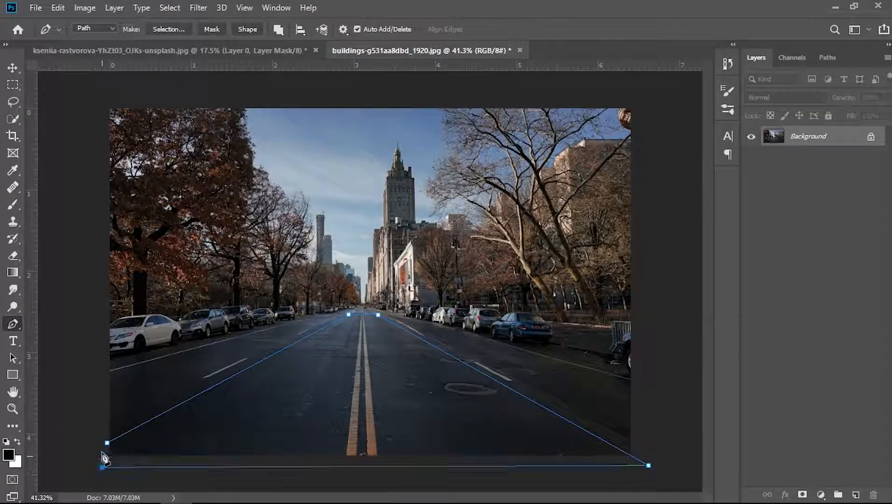
{"action": "left_click_drag", "start_coordinate": [107, 446], "coordinate": [107, 459]}
{"action": "right_click", "coordinate": [366, 356]}
{"action": "left_click", "coordinate": [409, 118]}
{"action": "left_click", "coordinate": [513, 125]}
- Mask the street photo to the selected road and move the masked layer into the meadow document
{"action": "scroll", "coordinate": [391, 420], "scroll_direction": "down", "scroll_amount": 1}
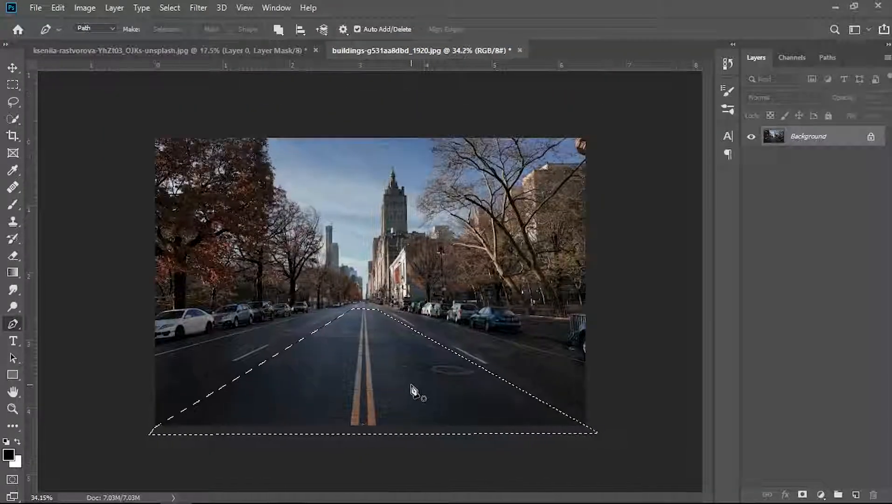
{"action": "left_click", "coordinate": [802, 493]}
{"action": "key", "text": "v"}
{"action": "left_click_drag", "start_coordinate": [390, 375], "coordinate": [366, 382]}
- Free-transform the road layer, centering it on the meadow and stretching it to about 167.58% height so it reaches the horizon
{"action": "key", "text": "ctrl+t"}
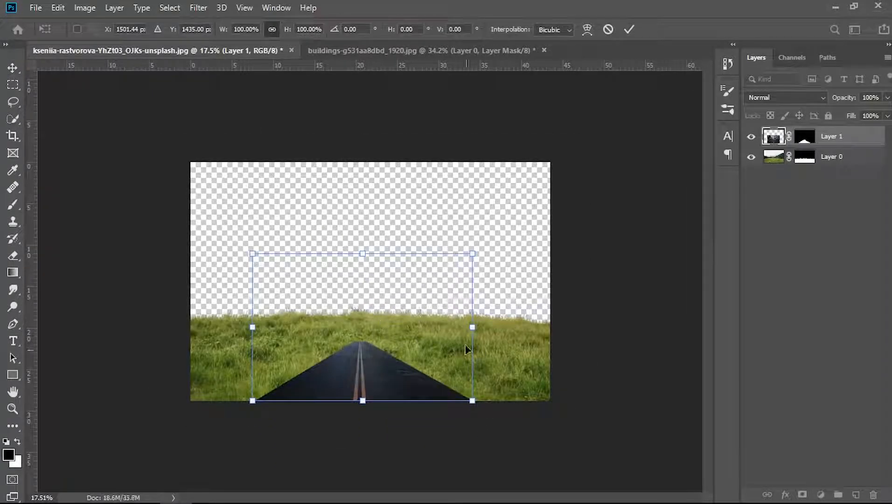
{"action": "left_click_drag", "start_coordinate": [472, 253], "coordinate": [537, 200]}
{"action": "left_click_drag", "start_coordinate": [478, 370], "coordinate": [462, 371]}
{"action": "mouse_move", "coordinate": [526, 404]}
{"action": "left_mouse_down"}
{"action": "mouse_move", "coordinate": [549, 399]}
{"action": "mouse_move", "coordinate": [524, 401]}
{"action": "left_mouse_up"}
{"action": "left_click_drag", "start_coordinate": [385, 204], "coordinate": [387, 190]}
{"action": "left_click_drag", "start_coordinate": [436, 385], "coordinate": [418, 385]}
{"action": "left_click_drag", "start_coordinate": [549, 169], "coordinate": [522, 177]}
{"action": "left_click_drag", "start_coordinate": [208, 401], "coordinate": [306, 400]}
{"action": "left_click_drag", "start_coordinate": [371, 375], "coordinate": [324, 382]}
{"action": "left_click_drag", "start_coordinate": [372, 184], "coordinate": [372, 164]}
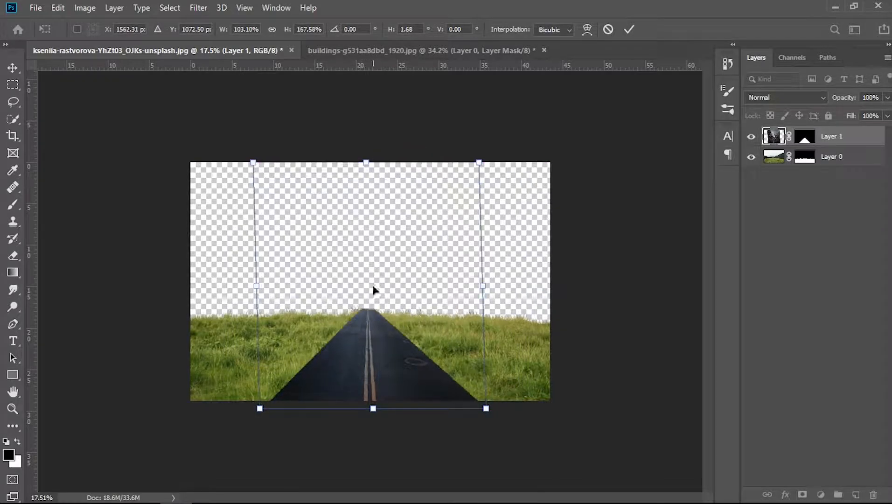
- Widen the road's base in perspective to about 117.97%, reduce its height to about 149.76% and rotate it about -0.72°
{"action": "left_click_drag", "start_coordinate": [409, 349], "coordinate": [409, 349]}
{"action": "left_click_drag", "start_coordinate": [486, 409], "coordinate": [502, 408]}
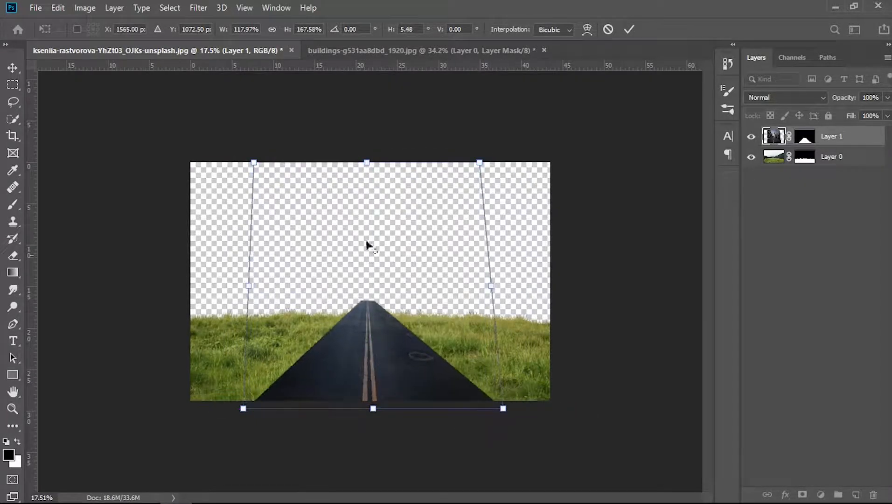
{"action": "left_click_drag", "start_coordinate": [368, 167], "coordinate": [368, 189]}
{"action": "left_click_drag", "start_coordinate": [490, 238], "coordinate": [485, 243]}
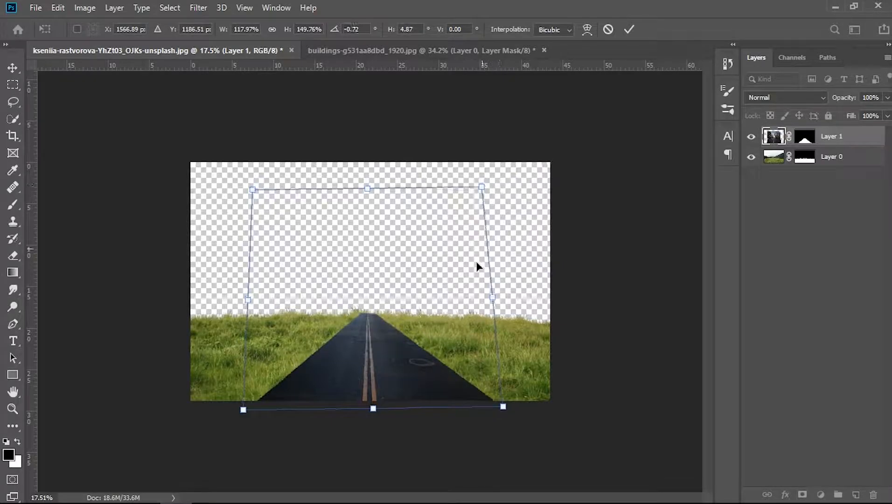
{"action": "key", "text": "Return"}
{"action": "scroll", "coordinate": [379, 394], "scroll_direction": "up", "scroll_amount": 3, "text": "alt"}
{"action": "scroll", "coordinate": [384, 364], "scroll_direction": "down", "scroll_amount": 4, "text": "alt"}
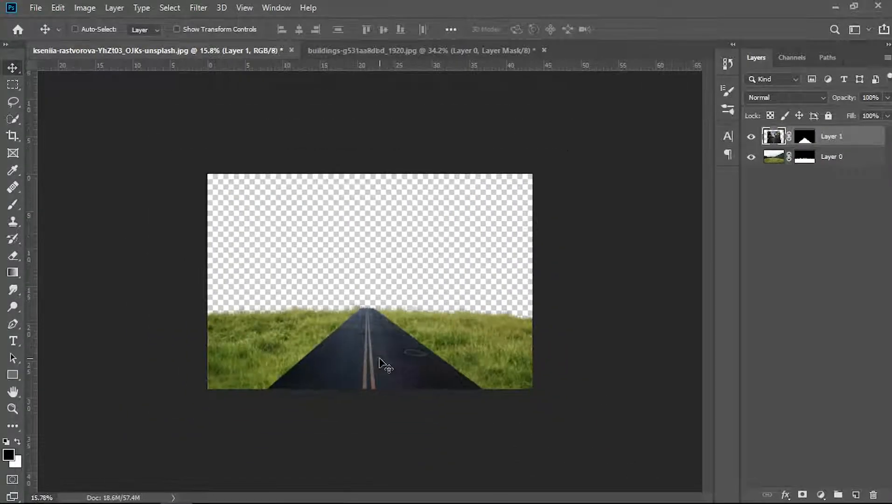
{"action": "key", "text": "ctrl+t"}
{"action": "key", "text": "Escape"}
- Activate the Layer 0 mask for painting with the Brush tool and make white the foreground color
{"action": "scroll", "coordinate": [402, 399], "scroll_direction": "up", "scroll_amount": 3}
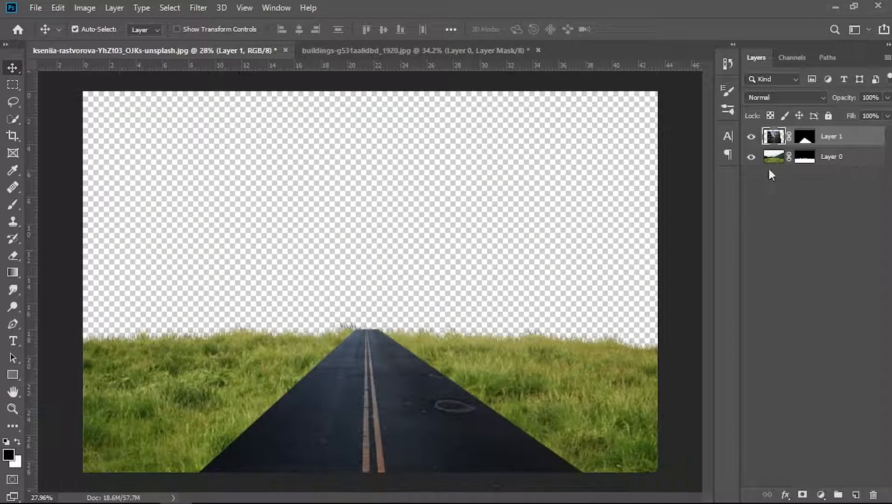
{"action": "left_click", "coordinate": [813, 161]}
{"action": "left_click", "coordinate": [812, 160]}
{"action": "key", "text": "x"}
{"action": "key", "text": "b"}
{"action": "scroll", "coordinate": [369, 339], "scroll_direction": "up", "scroll_amount": 2}
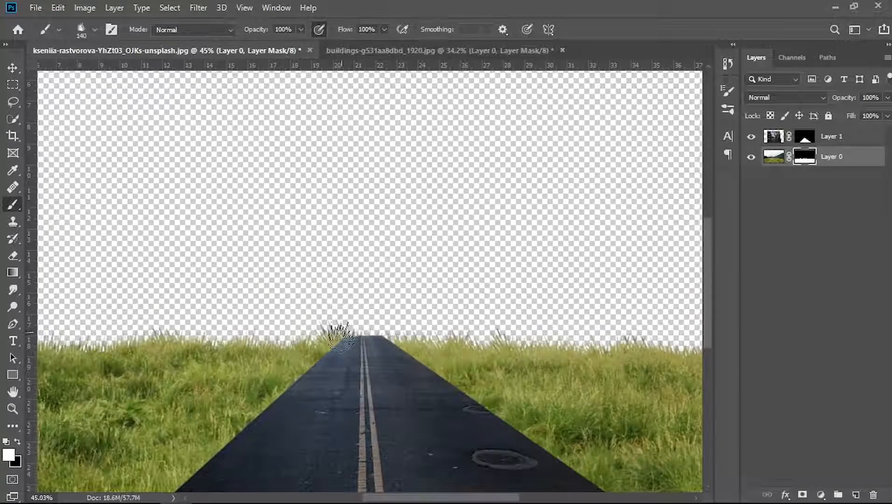
- Duplicate the grass layer Layer 0 and move the copy above the road layer
{"action": "left_click", "coordinate": [848, 164]}
{"action": "key", "text": "ctrl+j"}
{"action": "left_click_drag", "start_coordinate": [850, 166], "coordinate": [853, 136]}
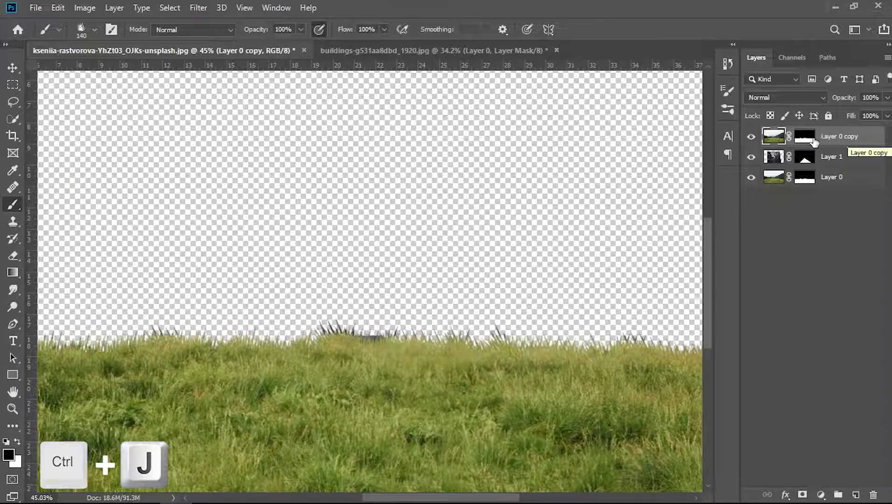
- Convert Layer 0 copy to a smart object and give it an inverted, fully black layer mask
{"action": "right_click", "coordinate": [819, 139]}
{"action": "left_click", "coordinate": [689, 183]}
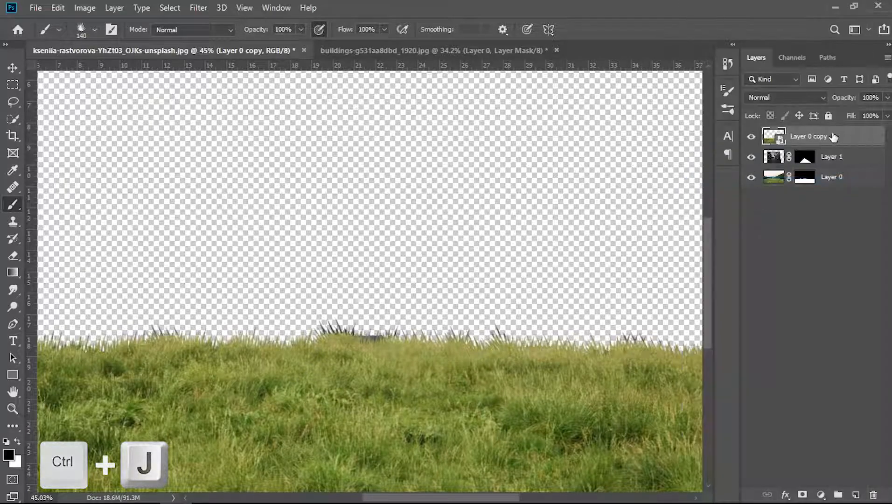
{"action": "left_click", "coordinate": [803, 493]}
{"action": "key", "text": "ctrl+i"}
- Paint white on the copy's mask with the grass brush to bring grass over the road's lower left and right edges
{"action": "scroll", "coordinate": [230, 420], "scroll_direction": "down", "scroll_amount": 2}
{"action": "key", "text": "bracketright"}
{"action": "key", "text": "bracketright"}
{"action": "key", "text": "bracketright"}
{"action": "key", "text": "bracketright"}
{"action": "mouse_move", "coordinate": [230, 420]}
{"action": "left_mouse_down"}
{"action": "mouse_move", "coordinate": [270, 426]}
{"action": "mouse_move", "coordinate": [261, 415]}
{"action": "mouse_move", "coordinate": [307, 443]}
{"action": "mouse_move", "coordinate": [248, 458]}
{"action": "mouse_move", "coordinate": [261, 411]}
{"action": "mouse_move", "coordinate": [247, 424]}
{"action": "left_mouse_up"}
{"action": "key", "text": "bracketleft"}
{"action": "key", "text": "bracketleft"}
{"action": "mouse_move", "coordinate": [486, 426]}
{"action": "left_mouse_down"}
{"action": "mouse_move", "coordinate": [485, 416]}
{"action": "mouse_move", "coordinate": [458, 416]}
{"action": "left_mouse_up"}
- Paint grass over the road's upper edges toward the horizon with the grass brush at 200 px
{"action": "scroll", "coordinate": [524, 374], "scroll_direction": "down", "scroll_amount": 3}
{"action": "scroll", "coordinate": [324, 362], "scroll_direction": "up", "scroll_amount": 3}
{"action": "key", "text": "bracketright"}
{"action": "key", "text": "bracketright"}
{"action": "left_click_drag", "start_coordinate": [324, 361], "coordinate": [349, 332]}
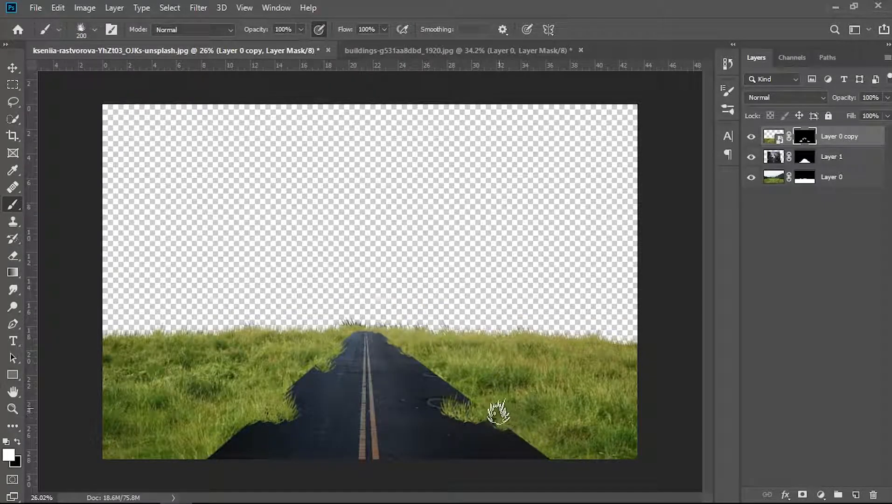
{"action": "scroll", "coordinate": [536, 371], "scroll_direction": "down", "scroll_amount": 2}
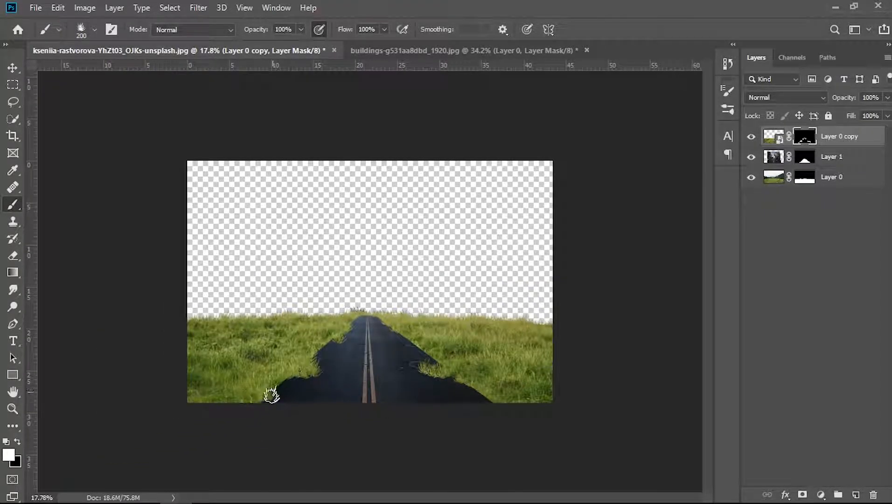
{"action": "scroll", "coordinate": [420, 345], "scroll_direction": "up", "scroll_amount": 3}
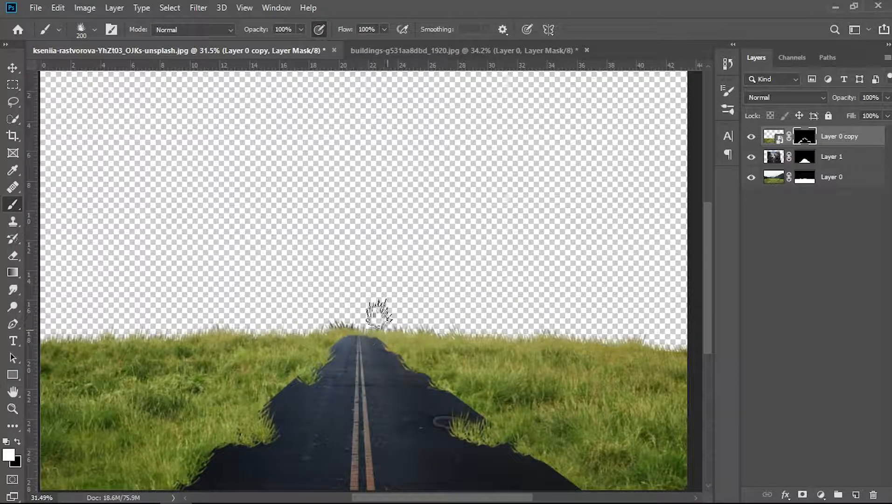
- Adjust the grass brush tip's angle and paint more grass over the road's left edge on the copy's mask
{"action": "left_click", "coordinate": [95, 30]}
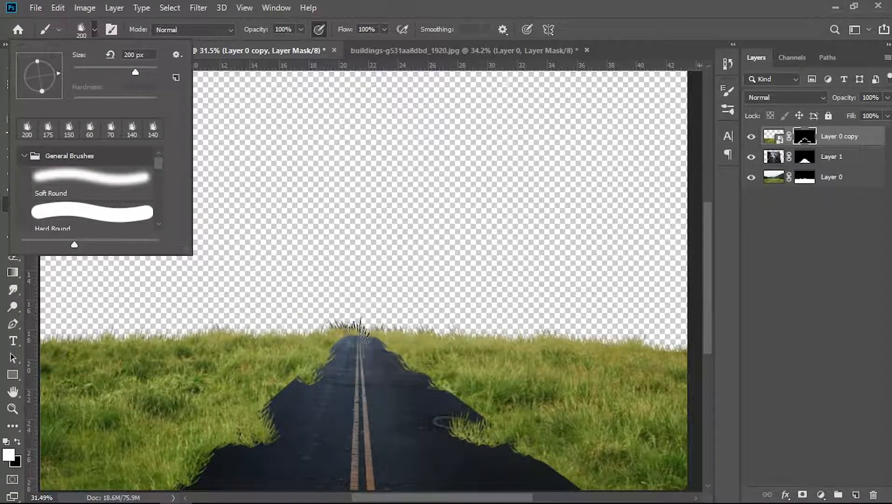
{"action": "key", "text": "Escape"}
{"action": "scroll", "coordinate": [348, 354], "scroll_direction": "down", "scroll_amount": 2}
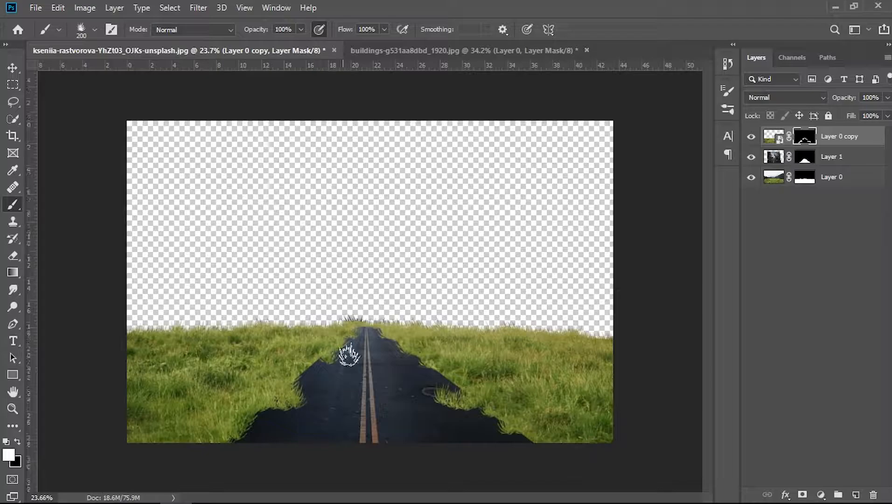
{"action": "scroll", "coordinate": [408, 388], "scroll_direction": "up", "scroll_amount": 1}
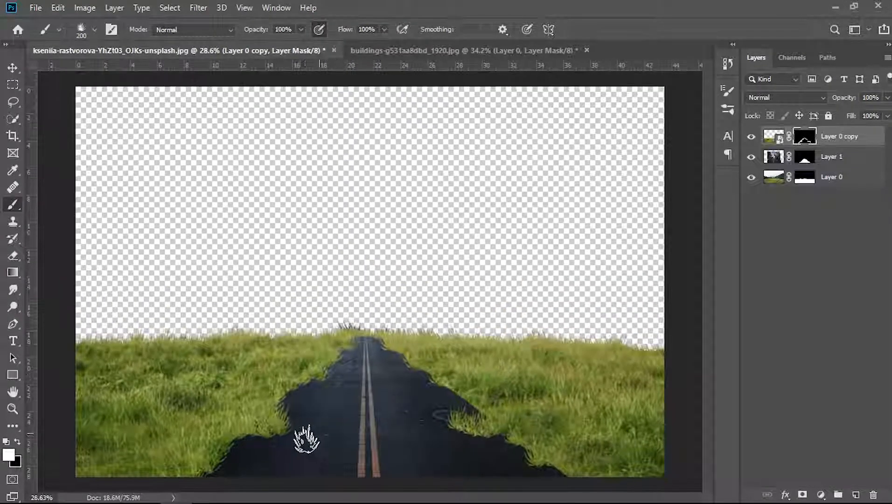
{"action": "scroll", "coordinate": [434, 372], "scroll_direction": "down", "scroll_amount": 2}
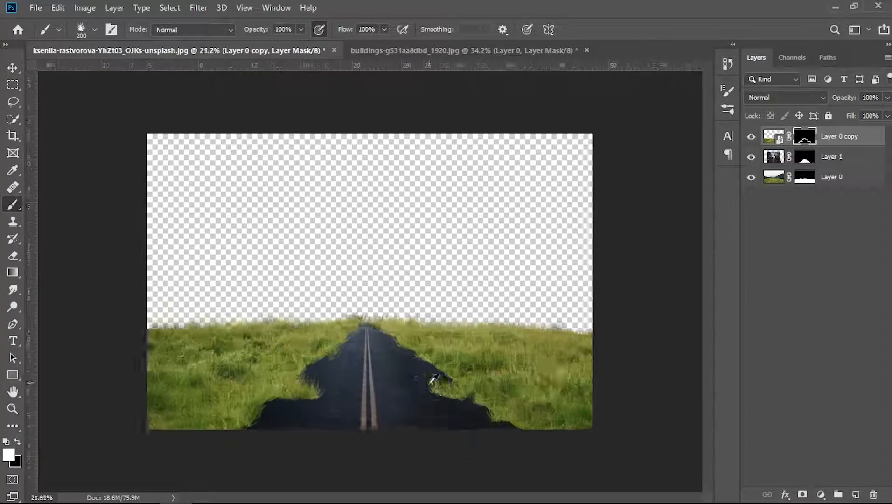
{"action": "scroll", "coordinate": [304, 414], "scroll_direction": "up", "scroll_amount": 1}
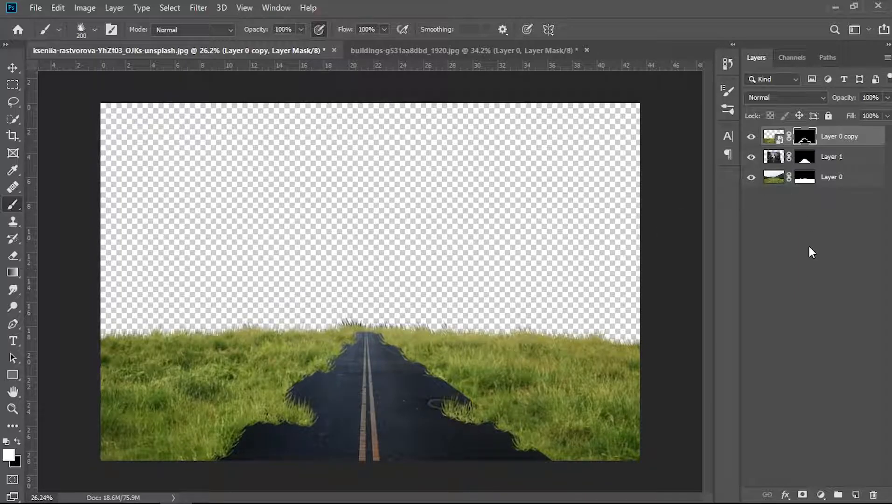
- Open the planet image cosmos5_0004.jpg alongside the road composite
{"action": "scroll", "coordinate": [502, 313], "scroll_direction": "up", "scroll_amount": 1}
{"action": "scroll", "coordinate": [346, 137], "scroll_direction": "down", "scroll_amount": 2}
{"action": "left_click", "coordinate": [37, 8]}
{"action": "left_click", "coordinate": [42, 34]}
{"action": "left_click", "coordinate": [229, 107]}
{"action": "left_click", "coordinate": [655, 393]}
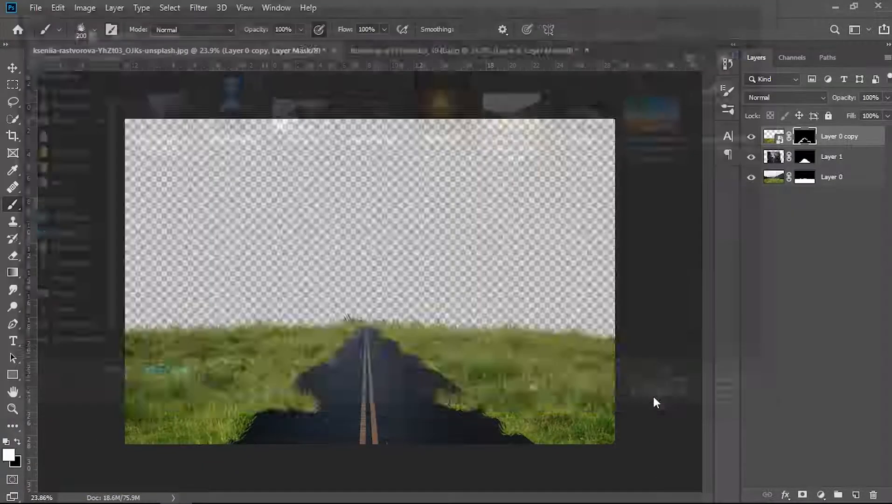
- Close the buildings image and bring the planet image into the road composite as a layer beneath Layer 0
{"action": "left_click", "coordinate": [534, 50]}
{"action": "left_click", "coordinate": [459, 200]}
{"action": "left_click_drag", "start_coordinate": [308, 160], "coordinate": [327, 233]}
{"action": "left_click_drag", "start_coordinate": [821, 136], "coordinate": [840, 224]}
- Rotate the planet layer 90° clockwise, then scale and position it to fill the sky behind the horizon
{"action": "key", "text": "ctrl+t"}
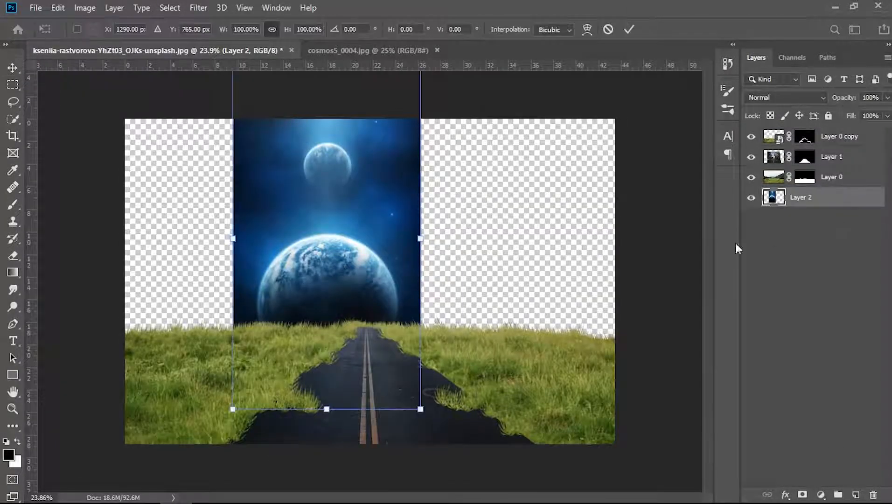
{"action": "key", "text": "ctrl+minus"}
{"action": "left_click_drag", "start_coordinate": [414, 122], "coordinate": [501, 280]}
{"action": "key", "text": "ctrl+z"}
{"action": "right_click", "coordinate": [360, 220]}
{"action": "left_click", "coordinate": [411, 359]}
{"action": "left_click_drag", "start_coordinate": [457, 187], "coordinate": [565, 130]}
{"action": "left_click_drag", "start_coordinate": [457, 244], "coordinate": [414, 267]}
{"action": "left_click_drag", "start_coordinate": [521, 151], "coordinate": [558, 134]}
{"action": "left_click_drag", "start_coordinate": [473, 213], "coordinate": [467, 248]}
{"action": "key", "text": "Return"}
{"action": "scroll", "coordinate": [440, 337], "scroll_direction": "up", "scroll_amount": 1}
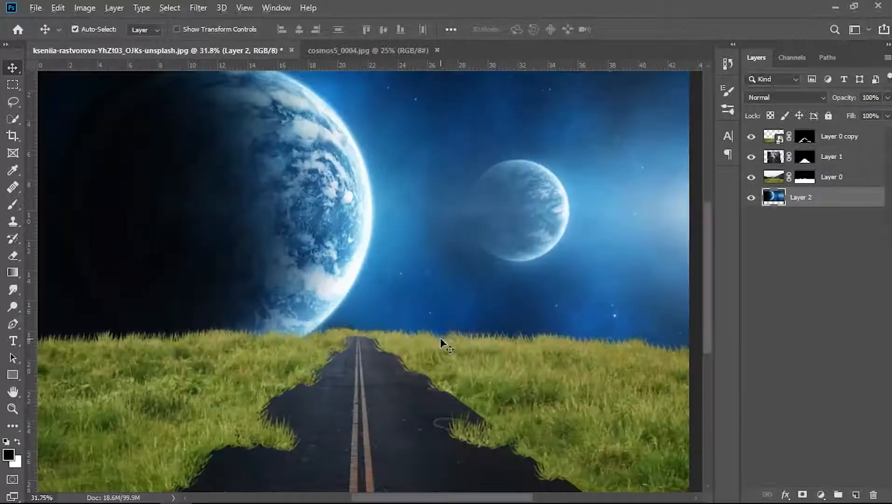
- Darken Layer 0 with a clipped Curves adjustment that lowers the highlights, and clip a copy of it to Layer 0 copy
{"action": "left_click", "coordinate": [868, 181]}
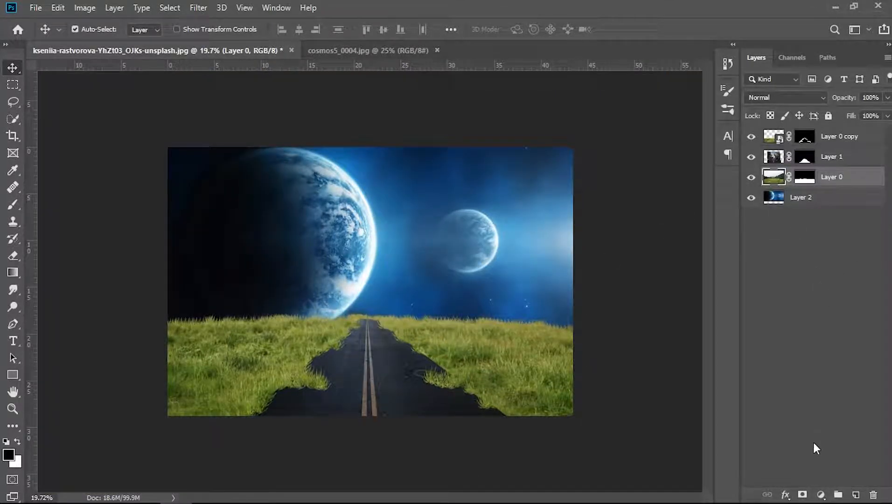
{"action": "left_click", "coordinate": [822, 494]}
{"action": "left_click", "coordinate": [838, 326]}
{"action": "left_click_drag", "start_coordinate": [425, 149], "coordinate": [658, 84]}
{"action": "left_click_drag", "start_coordinate": [707, 173], "coordinate": [742, 251]}
{"action": "key", "text": "ctrl+alt+g"}
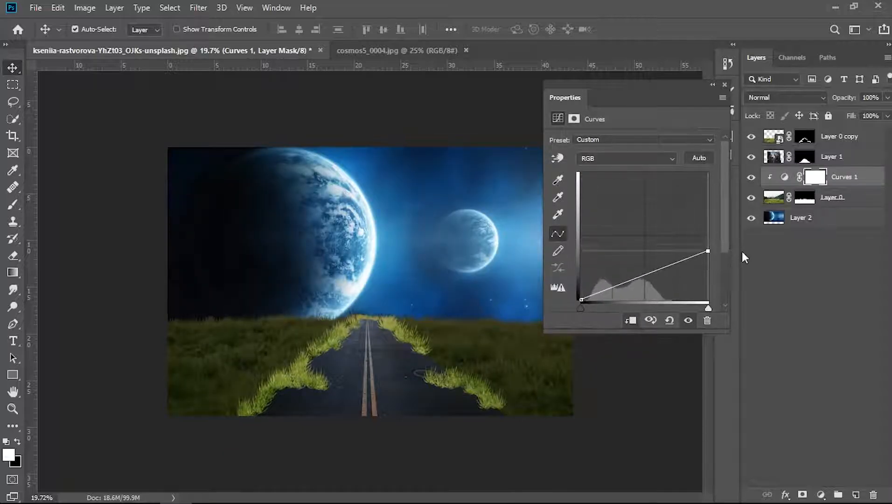
{"action": "left_click", "coordinate": [724, 85]}
{"action": "left_click_drag", "start_coordinate": [872, 181], "coordinate": [848, 146]}
{"action": "left_click", "coordinate": [846, 146], "text": "alt"}
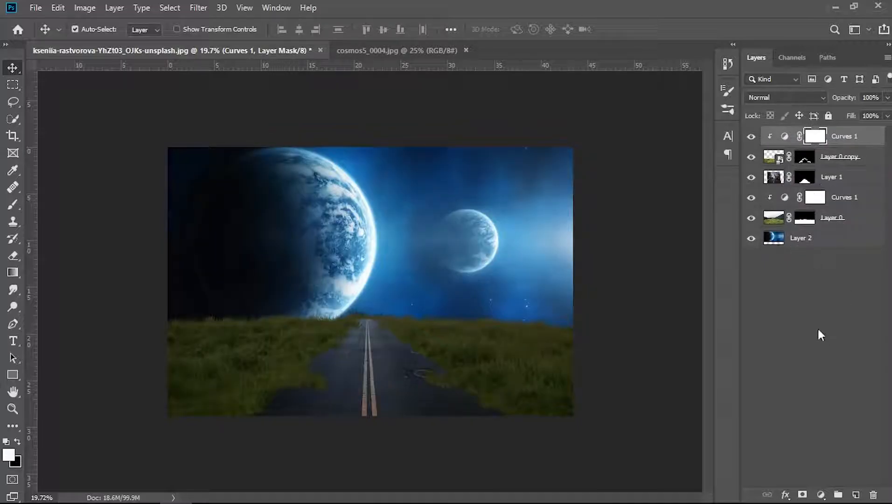
- Add a Color Balance adjustment clipped to Layer 0 with midtones Cyan-Red -8, Magenta-Green +2 and Yellow-Blue +59
{"action": "left_click", "coordinate": [873, 205]}
{"action": "left_click", "coordinate": [821, 494]}
{"action": "left_click", "coordinate": [821, 372]}
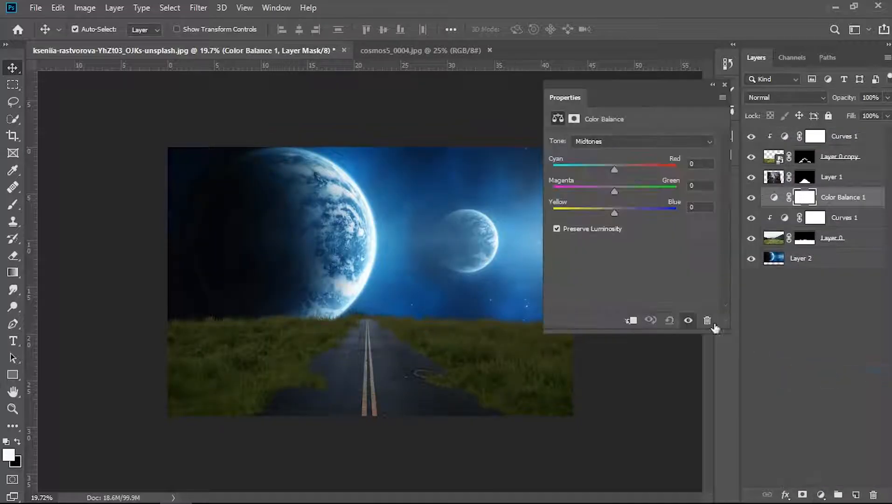
{"action": "left_click_drag", "start_coordinate": [620, 211], "coordinate": [652, 213]}
{"action": "left_click", "coordinate": [630, 320]}
{"action": "left_click_drag", "start_coordinate": [614, 191], "coordinate": [609, 169]}
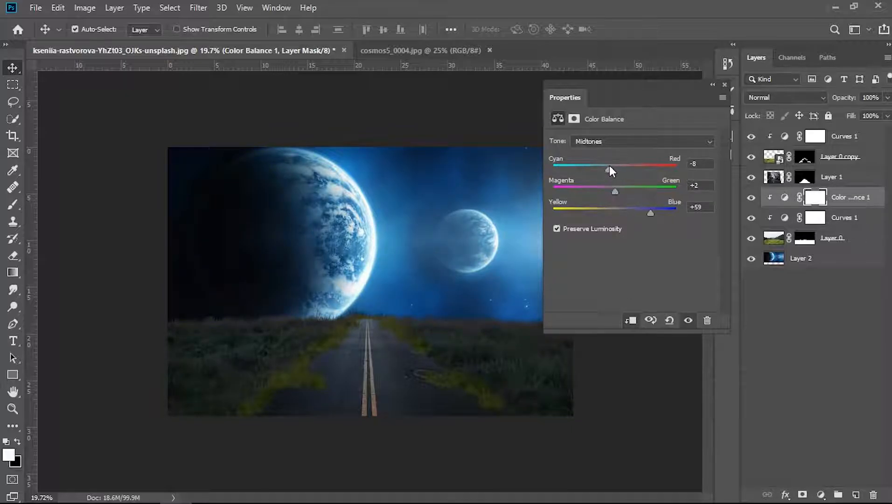
{"action": "left_click", "coordinate": [724, 85]}
- Duplicate the Color Balance adjustment to the top of the stack, clipped to Layer 0 copy
{"action": "left_click_drag", "start_coordinate": [872, 198], "coordinate": [868, 135]}
{"action": "scroll", "coordinate": [619, 422], "scroll_direction": "down", "scroll_amount": 3}
{"action": "scroll", "coordinate": [619, 422], "scroll_direction": "up", "scroll_amount": 2}
- Add a Curves adjustment clipped to the road on Layer 1 and lower its highlights to darken it
{"action": "left_click", "coordinate": [871, 200]}
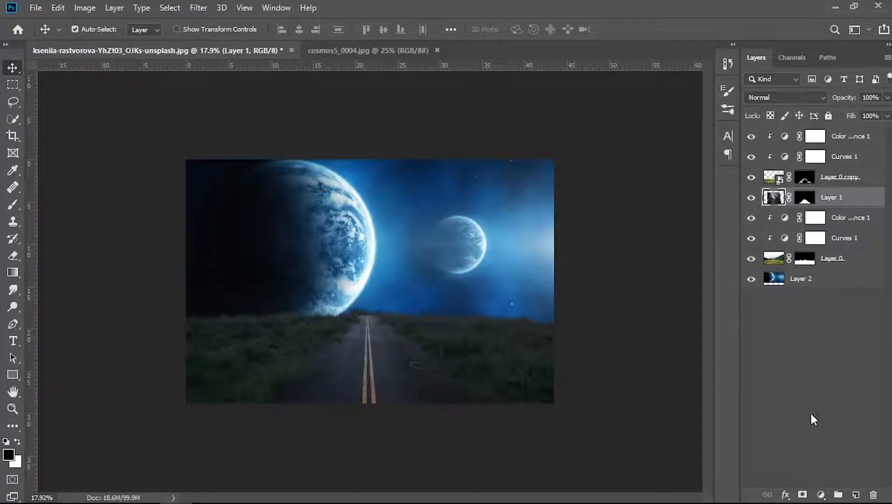
{"action": "left_click", "coordinate": [819, 494]}
{"action": "left_click", "coordinate": [806, 321]}
{"action": "mouse_move", "coordinate": [709, 172]}
{"action": "left_mouse_down"}
{"action": "mouse_move", "coordinate": [720, 215]}
{"action": "mouse_move", "coordinate": [718, 203]}
{"action": "mouse_move", "coordinate": [707, 253]}
{"action": "left_mouse_up"}
{"action": "key", "text": "ctrl+alt+g"}
- Invert the Curves 2 mask and paint white along the road's edges with a soft brush at 21% opacity and 150 px
{"action": "left_click", "coordinate": [872, 193]}
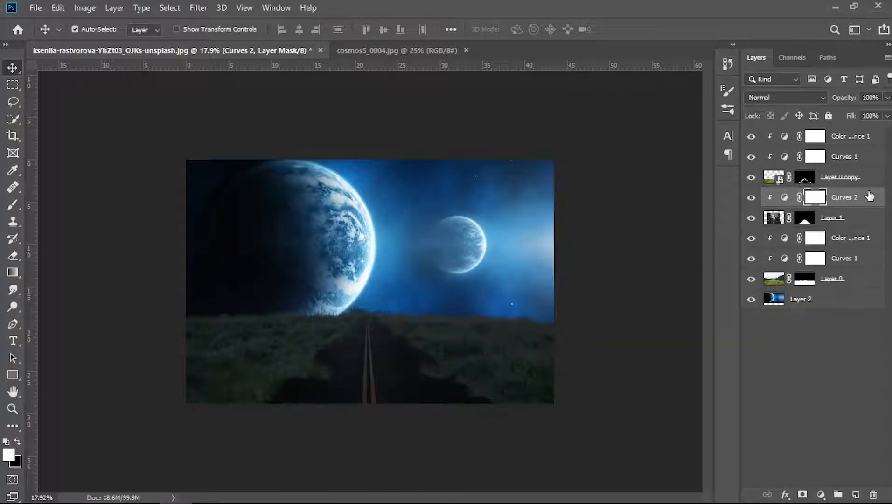
{"action": "key", "text": "ctrl+i"}
{"action": "key", "text": "b"}
{"action": "left_click", "coordinate": [82, 29]}
{"action": "double_click", "coordinate": [88, 184]}
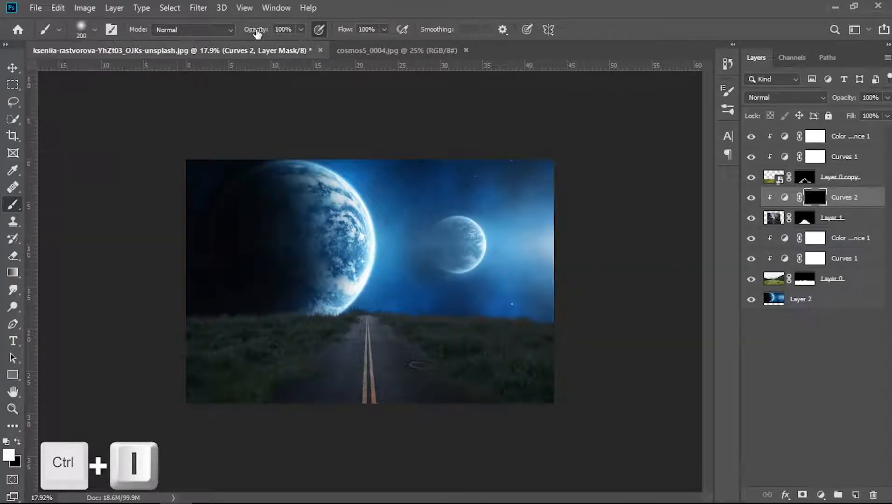
{"action": "left_click_drag", "start_coordinate": [261, 33], "coordinate": [267, 32]}
{"action": "scroll", "coordinate": [333, 414], "scroll_direction": "up", "scroll_amount": 3}
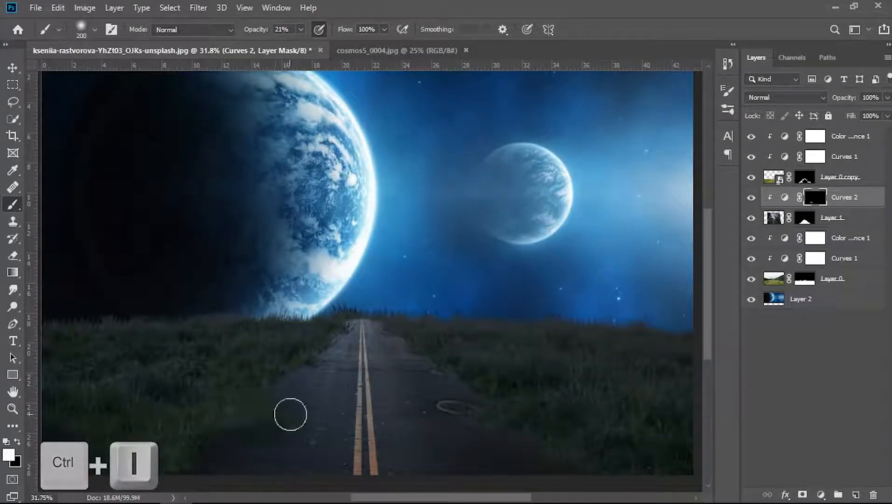
{"action": "key", "text": "bracketleft"}
{"action": "key", "text": "bracketleft"}
{"action": "key", "text": "bracketleft"}
{"action": "key", "text": "bracketleft"}
{"action": "left_click_drag", "start_coordinate": [272, 429], "coordinate": [243, 427]}
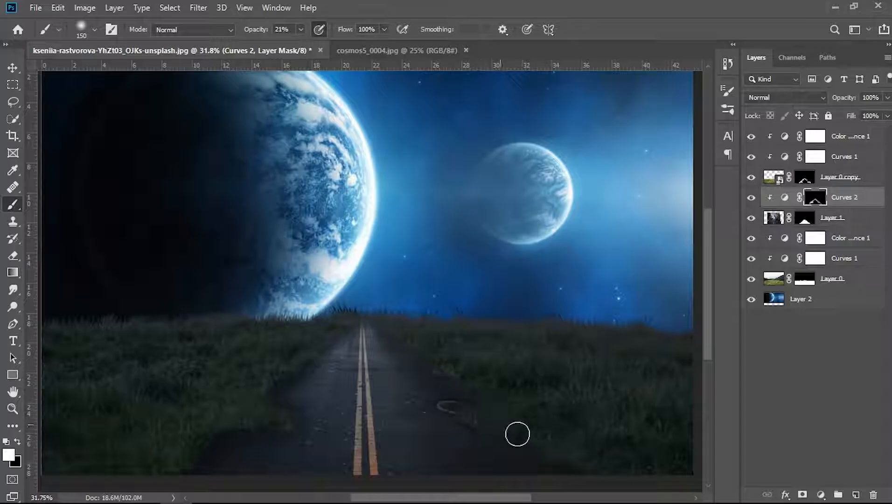
- Paint more darkening over the road and its far end on the Curves 2 mask with the soft brush at 400 px
{"action": "scroll", "coordinate": [462, 394], "scroll_direction": "down", "scroll_amount": 3}
{"action": "scroll", "coordinate": [388, 342], "scroll_direction": "up", "scroll_amount": 4}
{"action": "key", "text": "bracketright"}
{"action": "key", "text": "bracketright"}
{"action": "key", "text": "bracketright"}
{"action": "key", "text": "bracketright"}
{"action": "key", "text": "bracketright"}
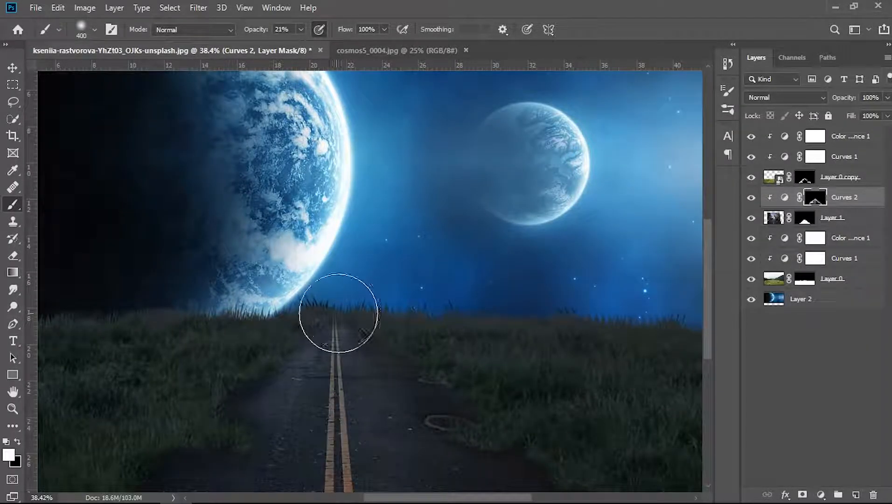
{"action": "scroll", "coordinate": [324, 333], "scroll_direction": "down", "scroll_amount": 3}
{"action": "scroll", "coordinate": [370, 321], "scroll_direction": "up", "scroll_amount": 1}
{"action": "mouse_move", "coordinate": [392, 375]}
{"action": "left_mouse_down"}
{"action": "mouse_move", "coordinate": [392, 321]}
{"action": "mouse_move", "coordinate": [374, 308]}
{"action": "left_mouse_up"}
{"action": "scroll", "coordinate": [419, 407], "scroll_direction": "down", "scroll_amount": 1}
{"action": "scroll", "coordinate": [418, 407], "scroll_direction": "up", "scroll_amount": 1}
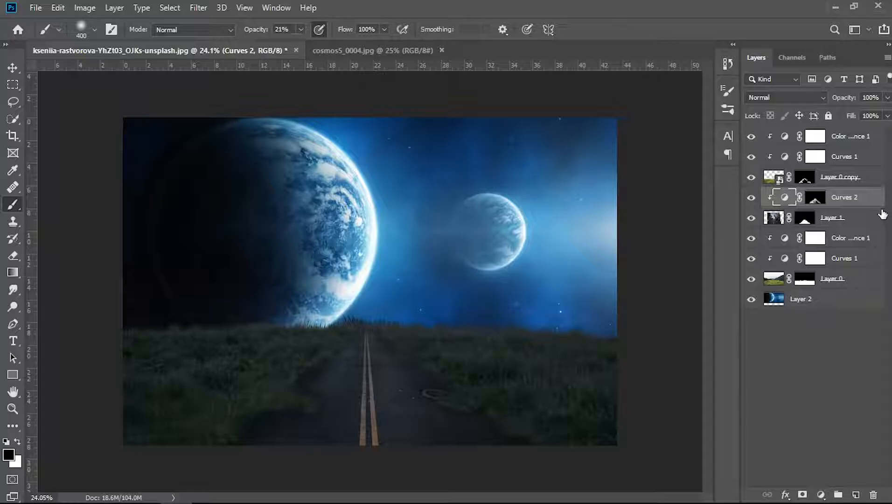
- Add another Curves adjustment above Curves 1 on Layer 0 copy and lower its highlights to darken the roadside grass
{"action": "left_click", "coordinate": [875, 140]}
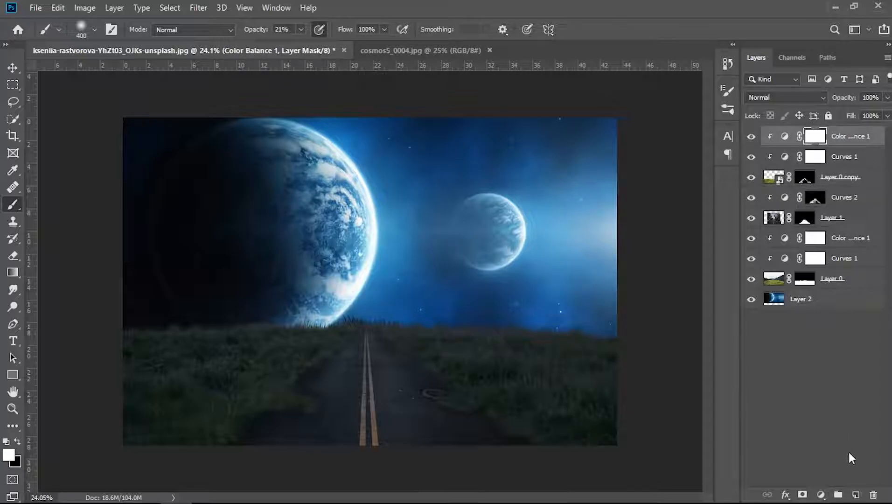
{"action": "left_click", "coordinate": [883, 156]}
{"action": "left_click", "coordinate": [820, 494]}
{"action": "left_click", "coordinate": [760, 320]}
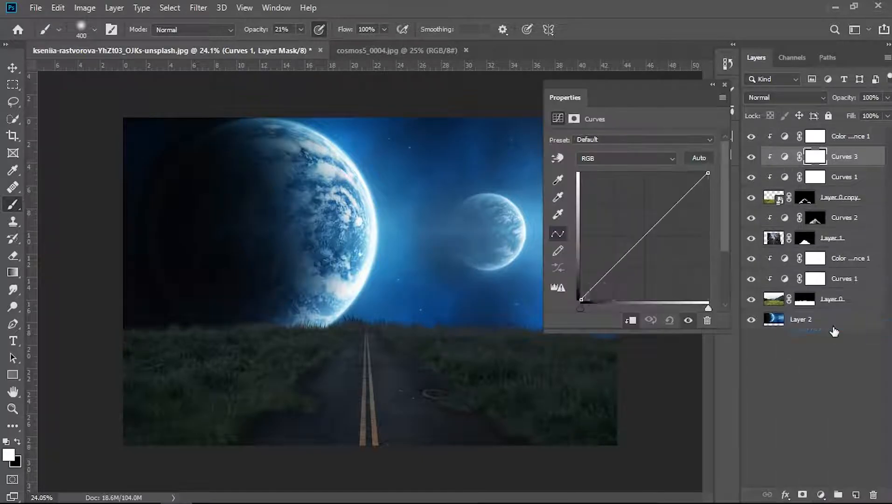
{"action": "left_click_drag", "start_coordinate": [710, 237], "coordinate": [709, 240]}
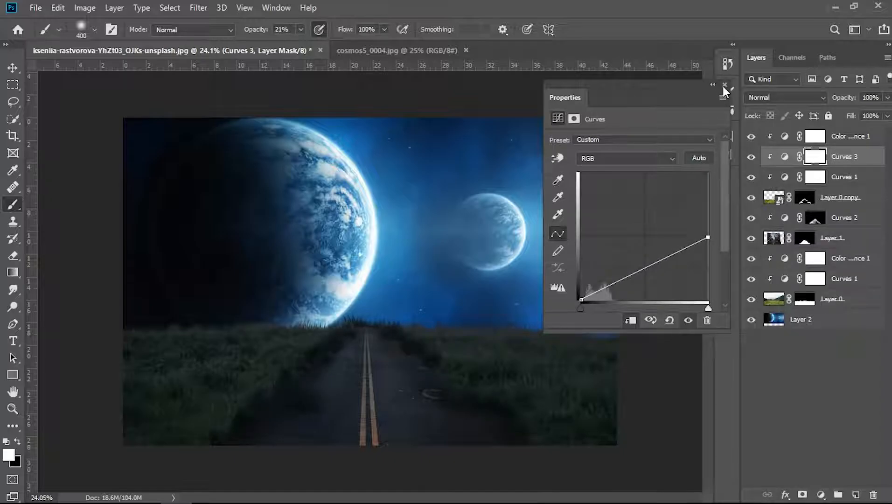
{"action": "left_click", "coordinate": [723, 85]}
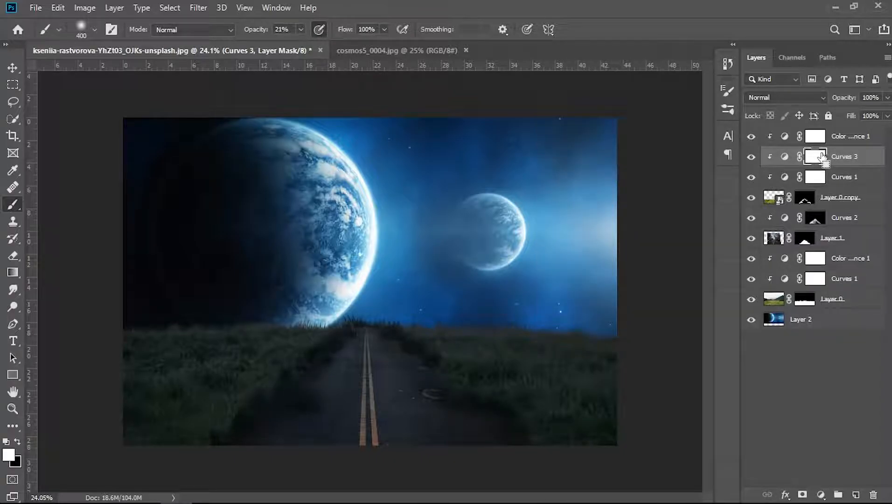
- Invert the Curves 3 mask and paint white along the grassy road edges with the soft brush at 175 px
{"action": "key", "text": "ctrl+i"}
{"action": "scroll", "coordinate": [323, 364], "scroll_direction": "up", "scroll_amount": 2}
{"action": "key", "text": "bracketleft"}
{"action": "key", "text": "bracketleft"}
{"action": "key", "text": "bracketleft"}
{"action": "key", "text": "bracketleft"}
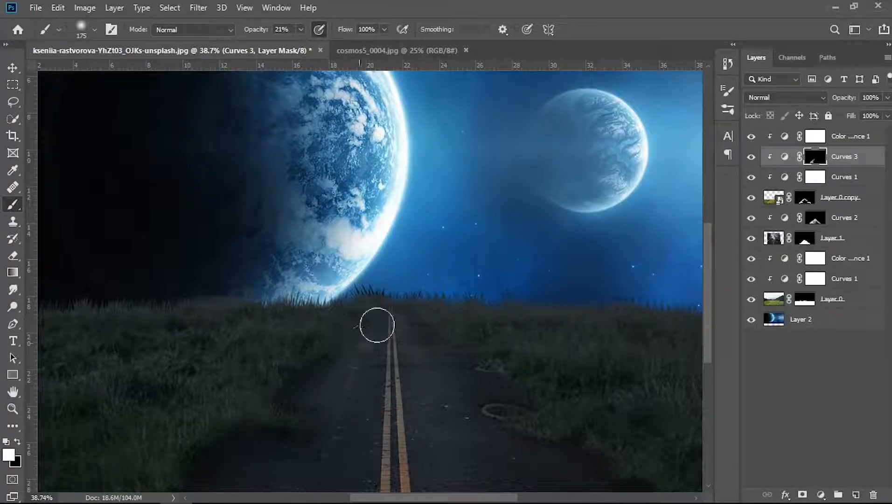
{"action": "scroll", "coordinate": [539, 465], "scroll_direction": "right", "scroll_amount": 5}
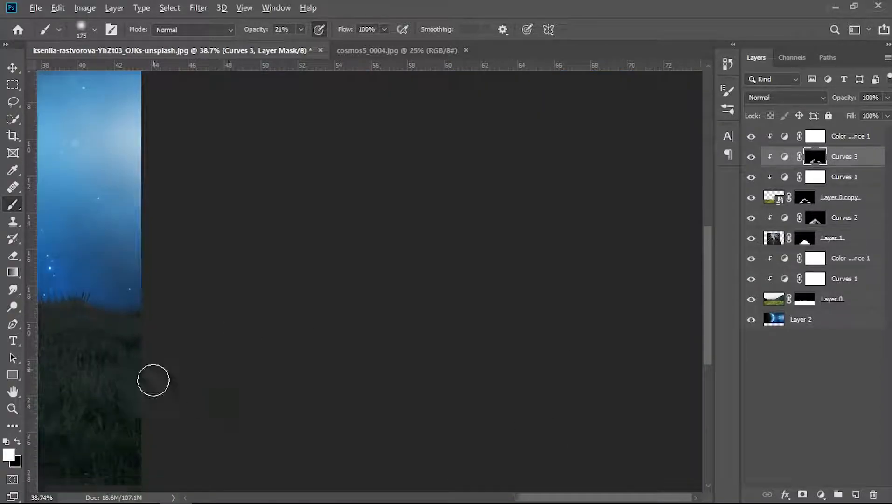
{"action": "scroll", "coordinate": [153, 380], "scroll_direction": "left", "scroll_amount": 5}
{"action": "scroll", "coordinate": [293, 436], "scroll_direction": "down", "scroll_amount": 1}
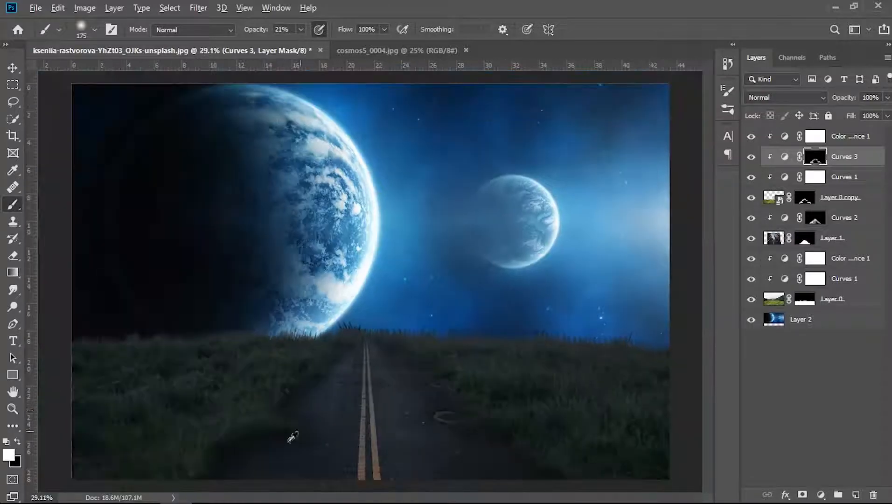
{"action": "scroll", "coordinate": [292, 436], "scroll_direction": "down", "scroll_amount": 1}
{"action": "scroll", "coordinate": [302, 385], "scroll_direction": "up", "scroll_amount": 2}
{"action": "scroll", "coordinate": [362, 421], "scroll_direction": "up", "scroll_amount": 4}
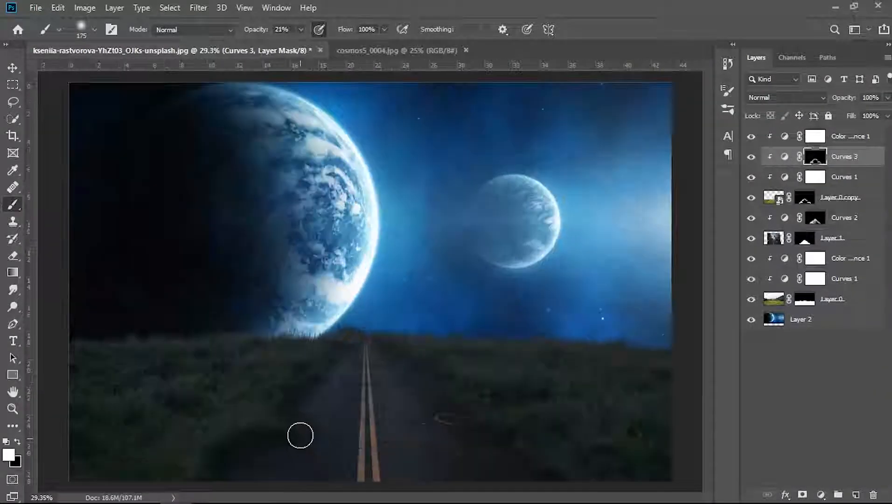
{"action": "scroll", "coordinate": [360, 404], "scroll_direction": "down", "scroll_amount": 4}
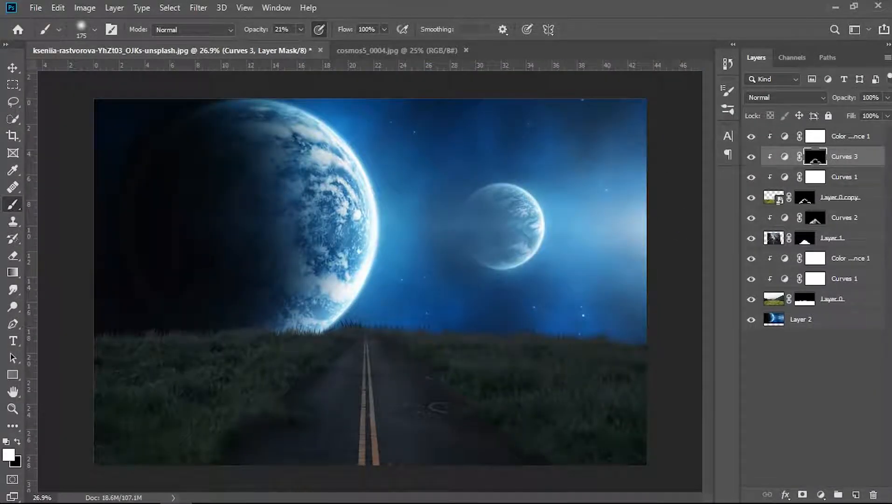
- Add a Hue/Saturation adjustment clipped to the planet layer with Hue -9, Saturation +19 and Lightness -1
{"action": "scroll", "coordinate": [506, 259], "scroll_direction": "down", "scroll_amount": 1}
{"action": "left_click", "coordinate": [866, 317]}
{"action": "left_click", "coordinate": [820, 494]}
{"action": "left_click", "coordinate": [852, 366]}
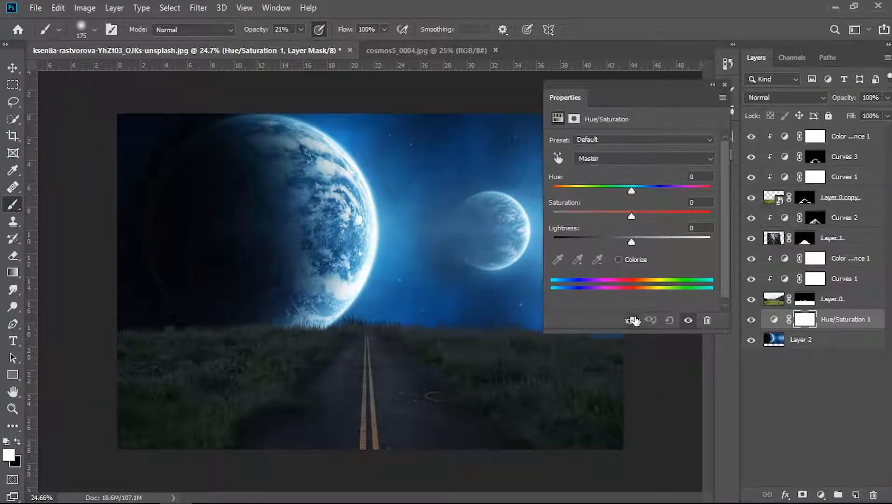
{"action": "left_click_drag", "start_coordinate": [629, 190], "coordinate": [630, 244]}
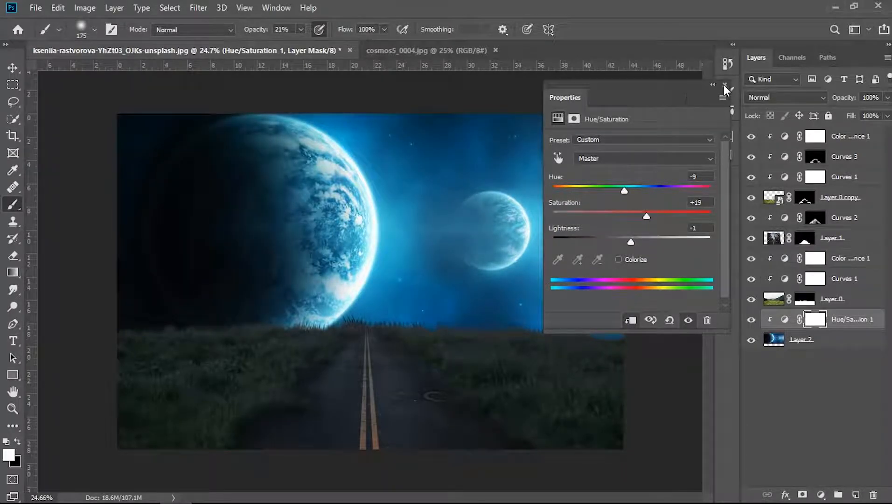
{"action": "left_click", "coordinate": [725, 85]}
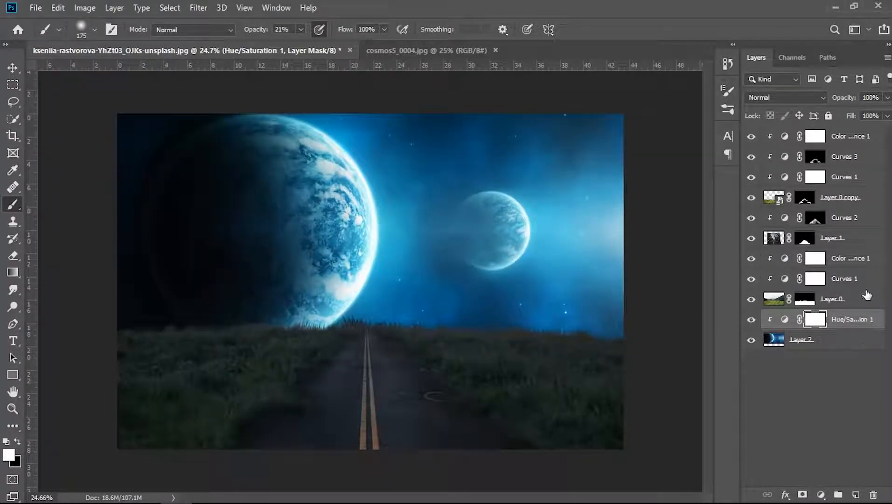
- Add a light blue (2ad9ff) Solid Color fill above Layer 0's Color Balance and clip it to the grass
{"action": "left_click", "coordinate": [870, 290]}
{"action": "left_click", "coordinate": [867, 261]}
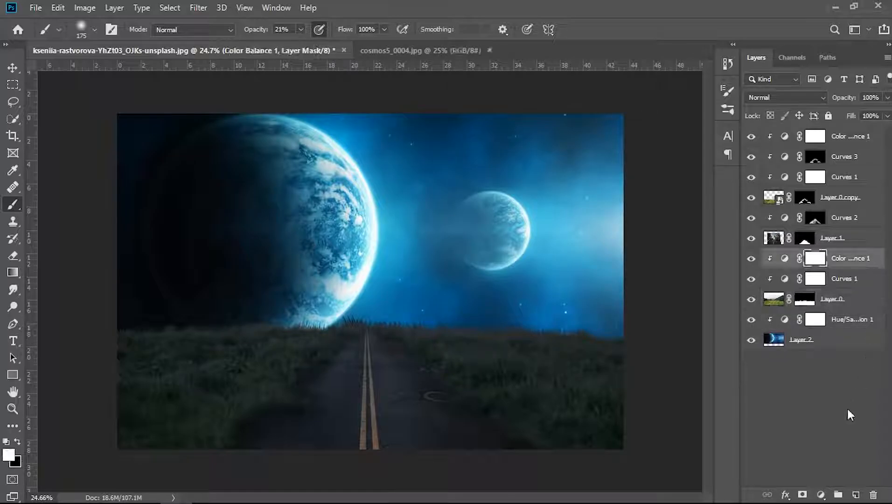
{"action": "left_click", "coordinate": [820, 494]}
{"action": "left_click", "coordinate": [816, 314]}
{"action": "left_click", "coordinate": [359, 276]}
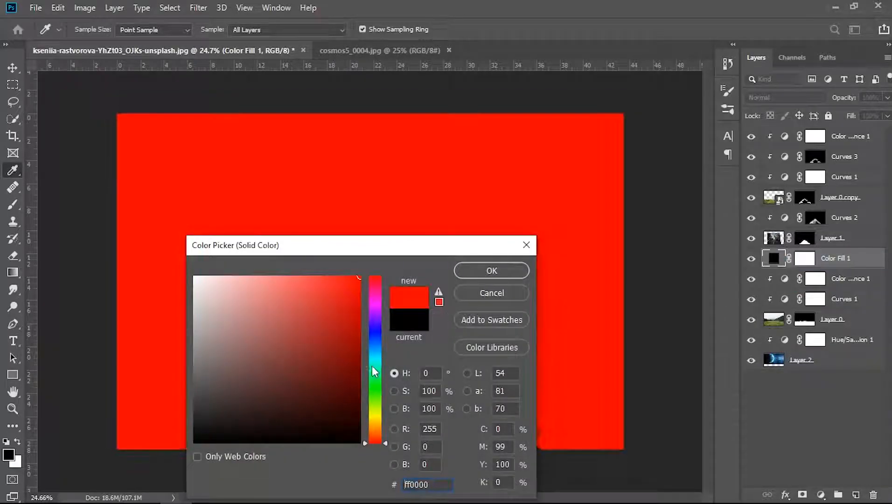
{"action": "left_click", "coordinate": [375, 358]}
{"action": "left_click_drag", "start_coordinate": [346, 313], "coordinate": [331, 271]}
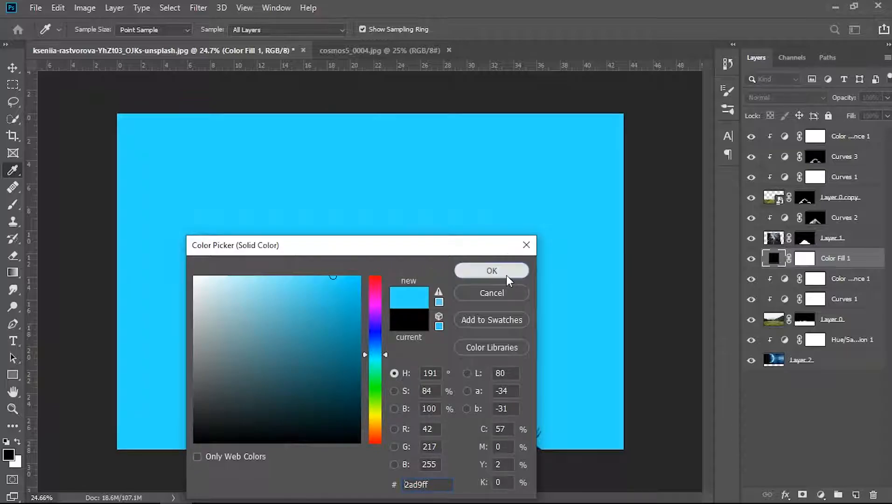
{"action": "left_click", "coordinate": [507, 277]}
{"action": "left_click", "coordinate": [849, 269], "text": "alt"}
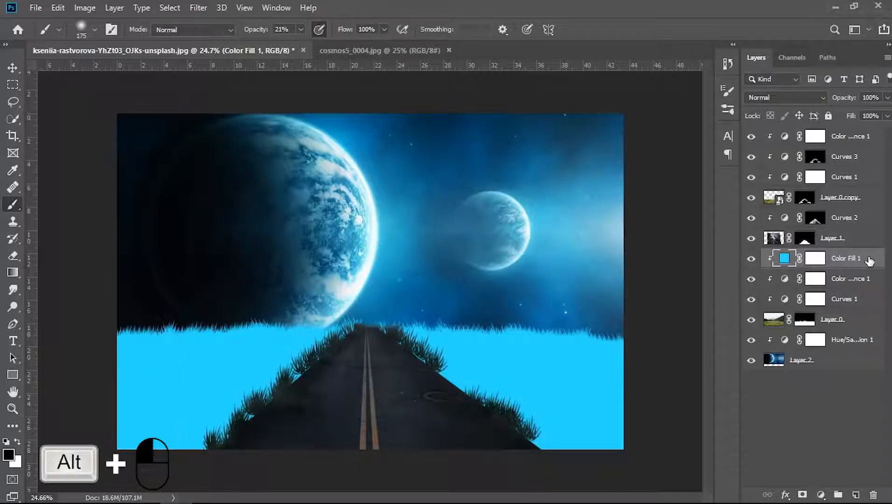
- Set Color Fill 1's blend mode to Color Dodge and adjust its advanced blending options so it lights the grass
{"action": "left_click", "coordinate": [792, 97]}
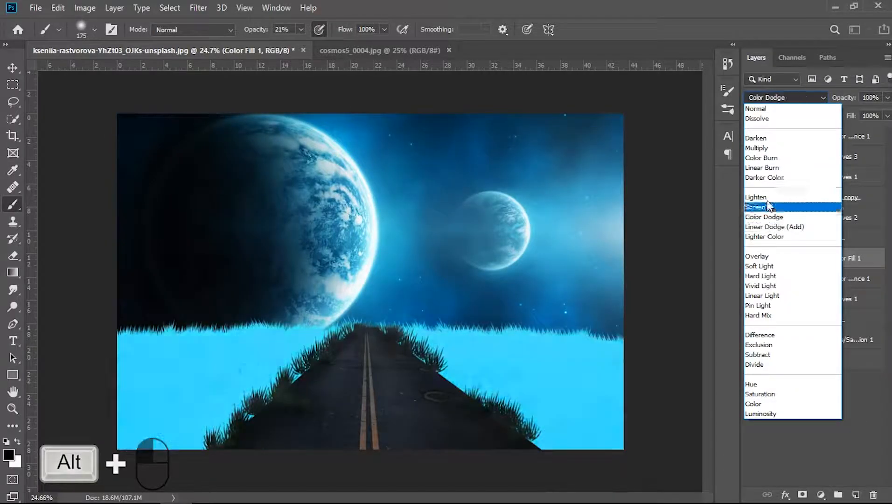
{"action": "left_click", "coordinate": [768, 207]}
{"action": "double_click", "coordinate": [844, 221]}
{"action": "key", "text": "Escape"}
{"action": "right_click", "coordinate": [852, 198]}
{"action": "left_click", "coordinate": [735, 20]}
{"action": "mouse_move", "coordinate": [647, 389]}
{"action": "left_mouse_down"}
{"action": "mouse_move", "coordinate": [685, 390]}
{"action": "mouse_move", "coordinate": [649, 389]}
{"action": "left_mouse_up"}
{"action": "left_click_drag", "start_coordinate": [867, 131], "coordinate": [724, 159]}
{"action": "left_click", "coordinate": [804, 185]}
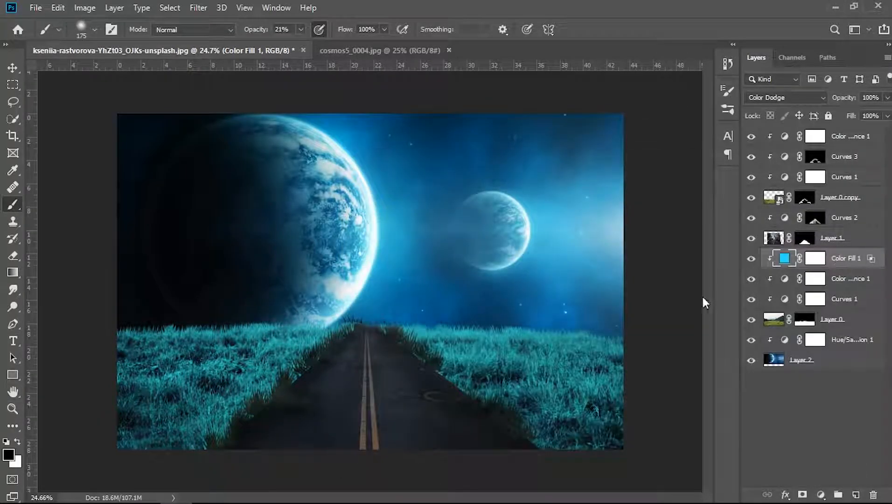
- Invert the Color Fill 1 mask and paint white over the grass along the horizon with a 500 px soft brush
{"action": "left_click", "coordinate": [815, 258]}
{"action": "key", "text": "ctrl+i"}
{"action": "key", "text": "x"}
{"action": "key", "text": "bracketright"}
{"action": "key", "text": "bracketright"}
{"action": "key", "text": "bracketright"}
{"action": "key", "text": "bracketright"}
{"action": "key", "text": "bracketright"}
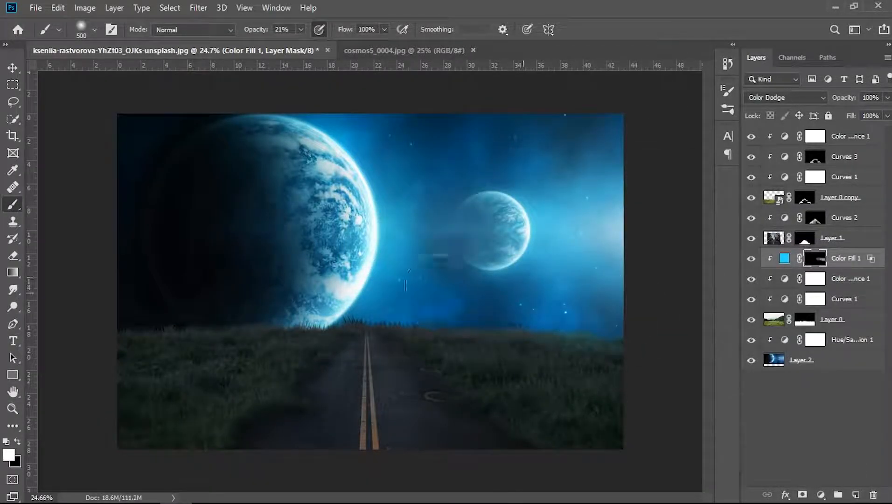
{"action": "mouse_move", "coordinate": [352, 287]}
{"action": "left_mouse_down"}
{"action": "mouse_move", "coordinate": [282, 300]}
{"action": "mouse_move", "coordinate": [253, 295]}
{"action": "mouse_move", "coordinate": [259, 289]}
{"action": "mouse_move", "coordinate": [168, 295]}
{"action": "mouse_move", "coordinate": [256, 304]}
{"action": "mouse_move", "coordinate": [130, 300]}
{"action": "left_mouse_up"}
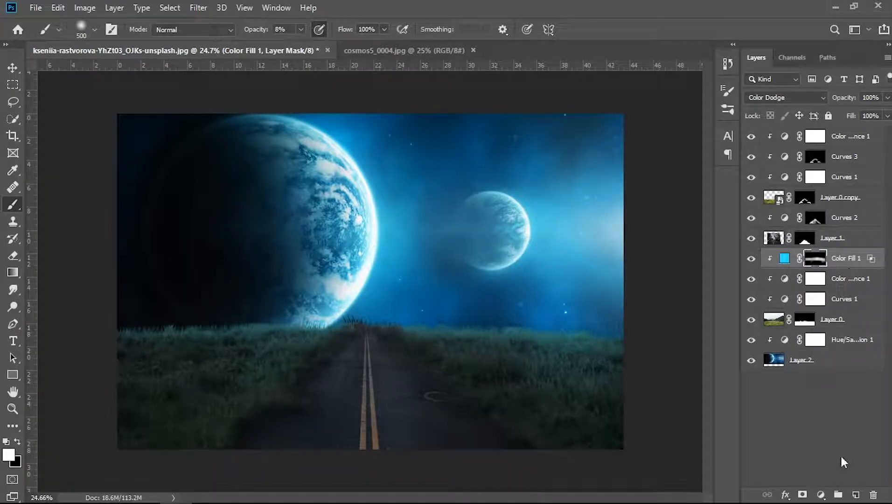
- Add an Exposure adjustment above Color Fill 1, clipped to the grass, with Exposure +3.50
{"action": "left_click", "coordinate": [820, 494]}
{"action": "left_click", "coordinate": [811, 226]}
{"action": "left_click_drag", "start_coordinate": [632, 172], "coordinate": [673, 172]}
{"action": "left_click", "coordinate": [630, 320]}
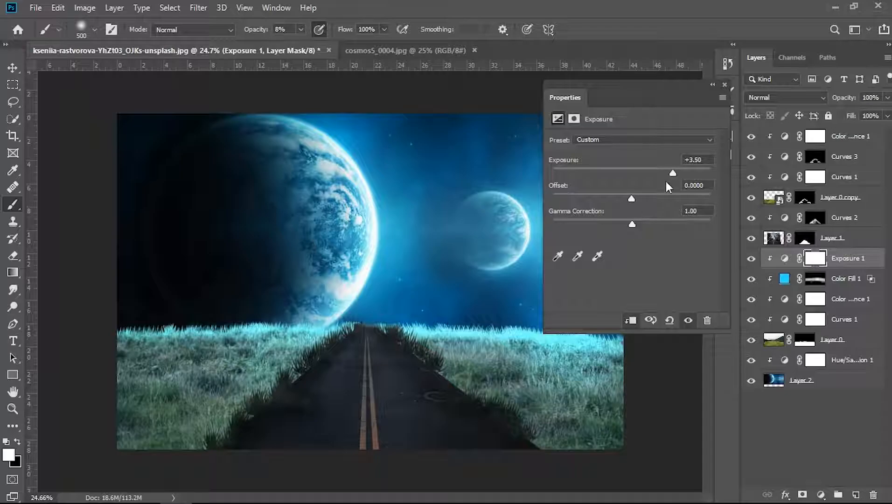
{"action": "left_click", "coordinate": [713, 85]}
- Invert the Exposure 1 mask and paint white over the grass near the horizon with a 500 px soft brush at 8% opacity
{"action": "key", "text": "ctrl+i"}
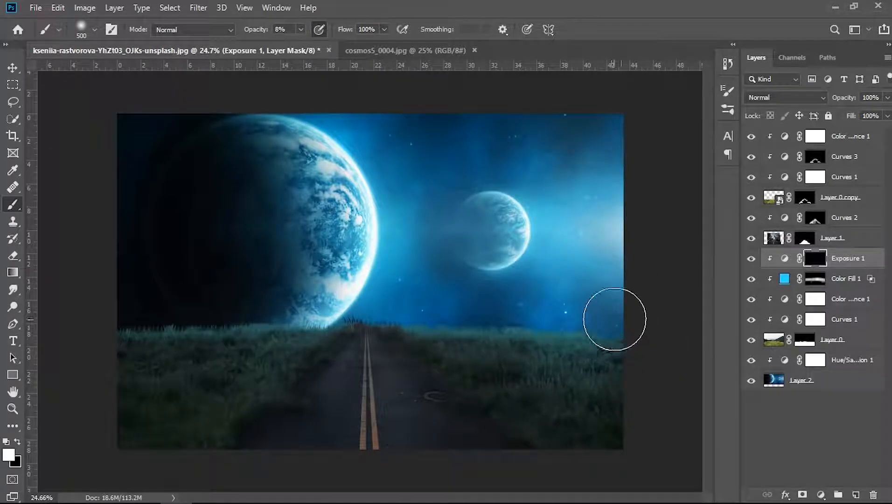
{"action": "mouse_move", "coordinate": [644, 313]}
{"action": "left_mouse_down"}
{"action": "mouse_move", "coordinate": [520, 296]}
{"action": "mouse_move", "coordinate": [470, 302]}
{"action": "mouse_move", "coordinate": [606, 323]}
{"action": "mouse_move", "coordinate": [584, 347]}
{"action": "mouse_move", "coordinate": [621, 361]}
{"action": "left_mouse_up"}
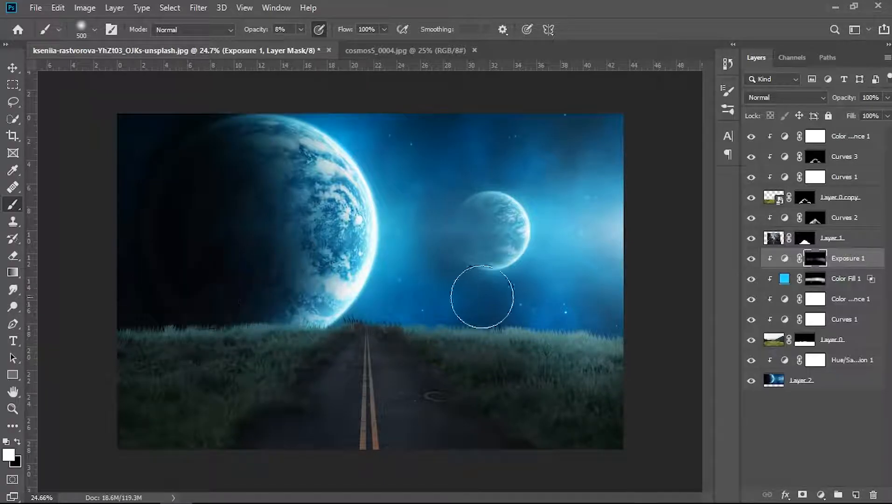
{"action": "scroll", "coordinate": [563, 299], "scroll_direction": "up", "scroll_amount": 2}
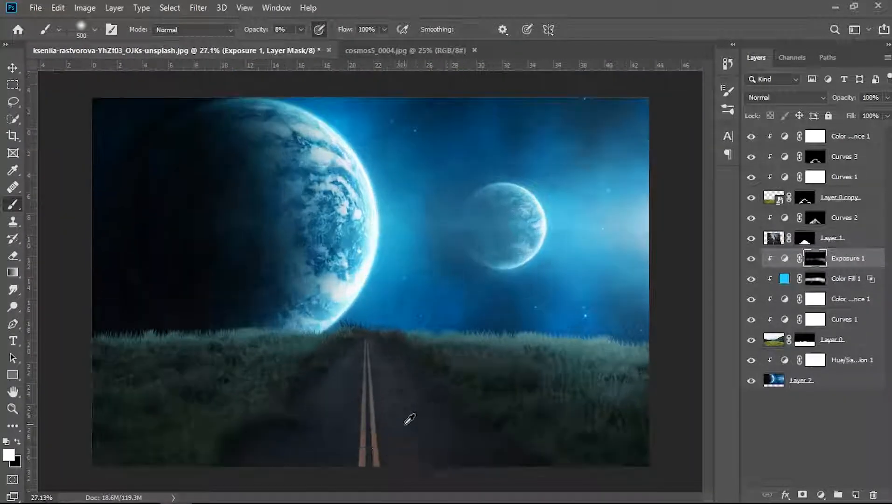
{"action": "scroll", "coordinate": [422, 420], "scroll_direction": "down", "scroll_amount": 2}
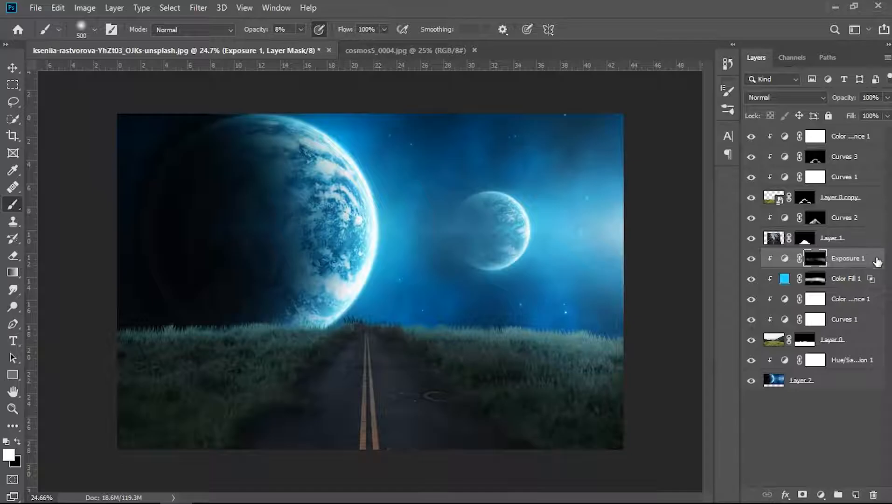
- Add a Solid Color fill in Color Fill 1's light blue (2ad9ff) above Curves 2 and clip it to the road
{"action": "left_click", "coordinate": [875, 220]}
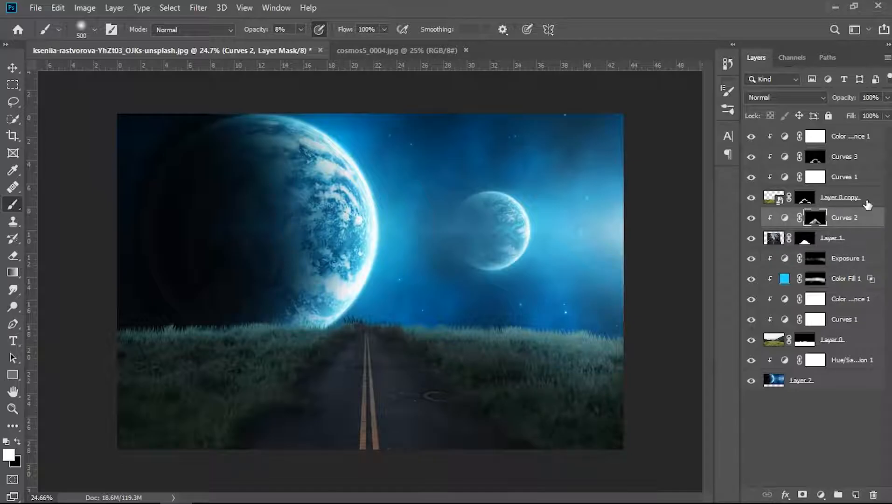
{"action": "double_click", "coordinate": [784, 278]}
{"action": "left_click", "coordinate": [519, 271]}
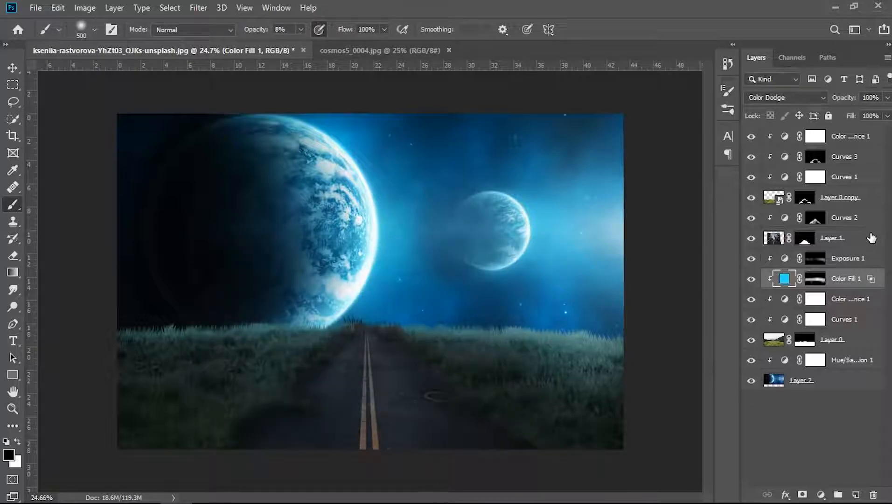
{"action": "left_click", "coordinate": [871, 220]}
{"action": "left_click", "coordinate": [820, 495]}
{"action": "left_click", "coordinate": [806, 265]}
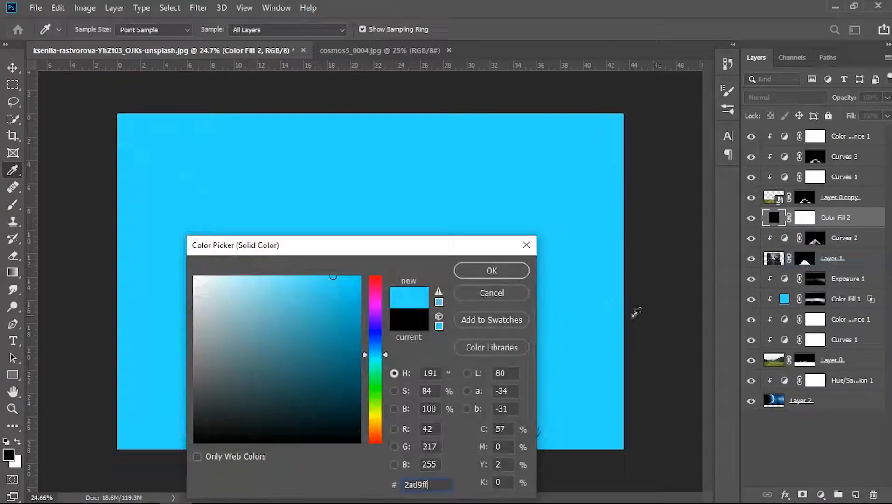
{"action": "left_click", "coordinate": [491, 271]}
{"action": "left_click", "coordinate": [872, 227], "text": "alt"}
- Set Color Fill 2 to Color Dodge and split its Underlying Layer black Blend If slider so the effect fades in the road's dark areas
{"action": "left_click", "coordinate": [792, 97]}
{"action": "left_click", "coordinate": [782, 221]}
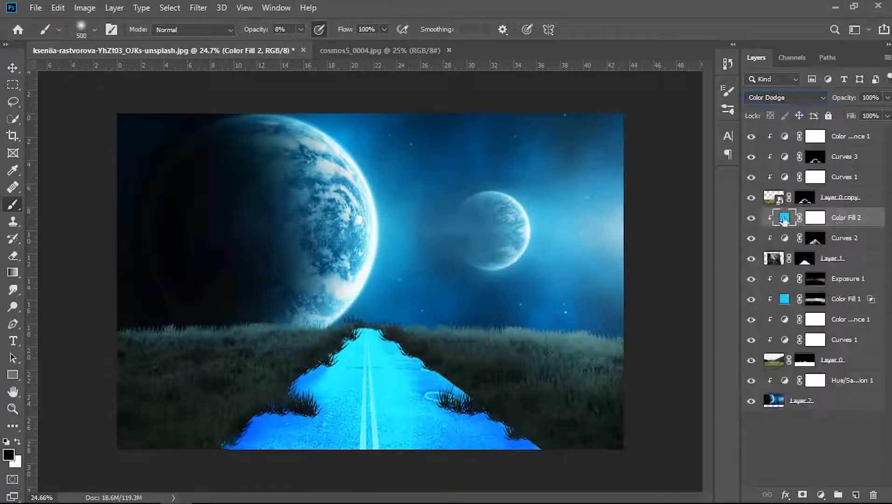
{"action": "right_click", "coordinate": [872, 220]}
{"action": "left_click", "coordinate": [734, 19]}
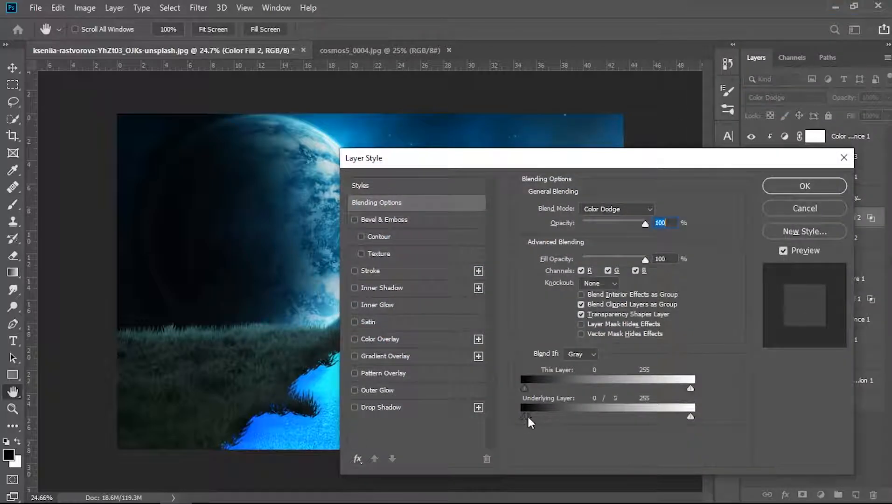
{"action": "left_click_drag", "start_coordinate": [523, 416], "coordinate": [560, 416]}
{"action": "left_click", "coordinate": [805, 185]}
{"action": "key", "text": "b"}
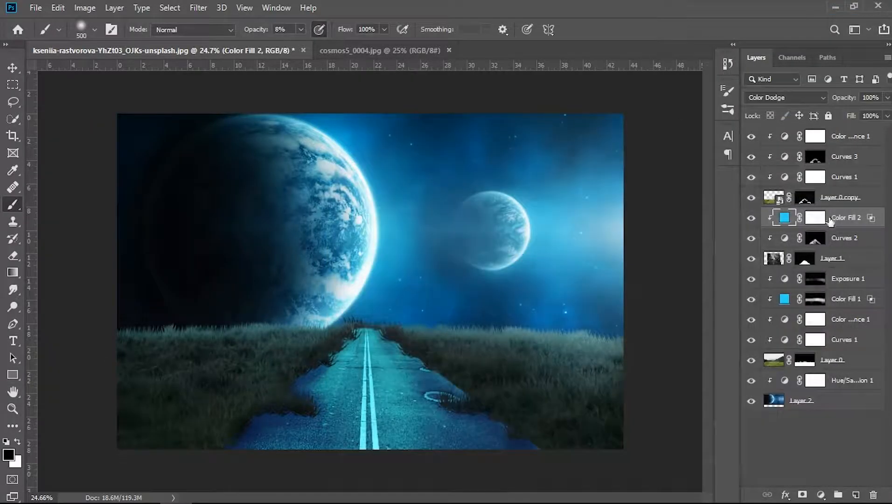
- Invert the Color Fill 2 mask and paint white over the far end of the road with a soft brush at 3% opacity
{"action": "left_click", "coordinate": [815, 218]}
{"action": "key", "text": "x"}
{"action": "scroll", "coordinate": [397, 326], "scroll_direction": "up", "scroll_amount": 3}
{"action": "mouse_move", "coordinate": [393, 303]}
{"action": "left_mouse_down"}
{"action": "mouse_move", "coordinate": [322, 302]}
{"action": "mouse_move", "coordinate": [386, 335]}
{"action": "mouse_move", "coordinate": [319, 330]}
{"action": "mouse_move", "coordinate": [430, 365]}
{"action": "mouse_move", "coordinate": [350, 340]}
{"action": "left_mouse_up"}
{"action": "scroll", "coordinate": [454, 209], "scroll_direction": "down", "scroll_amount": 1}
{"action": "scroll", "coordinate": [468, 368], "scroll_direction": "down", "scroll_amount": 5}
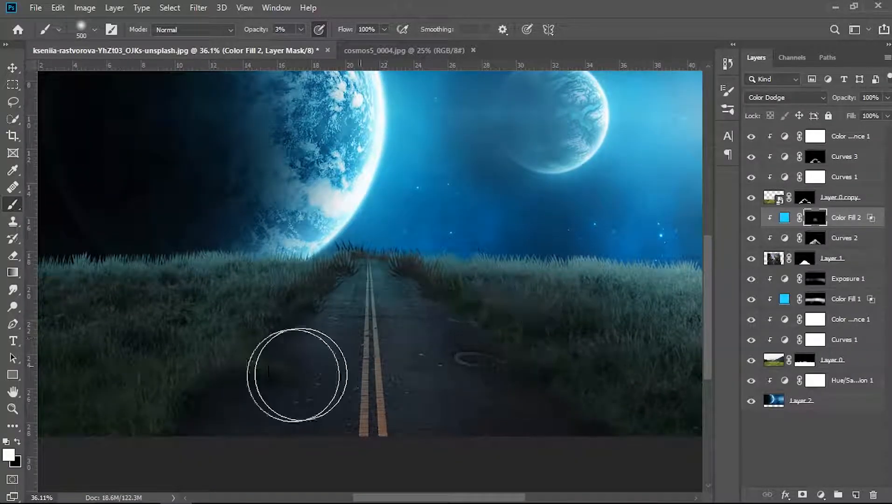
- Create a new empty layer directly above the planet layer's Hue/Saturation adjustment
{"action": "left_click", "coordinate": [881, 137]}
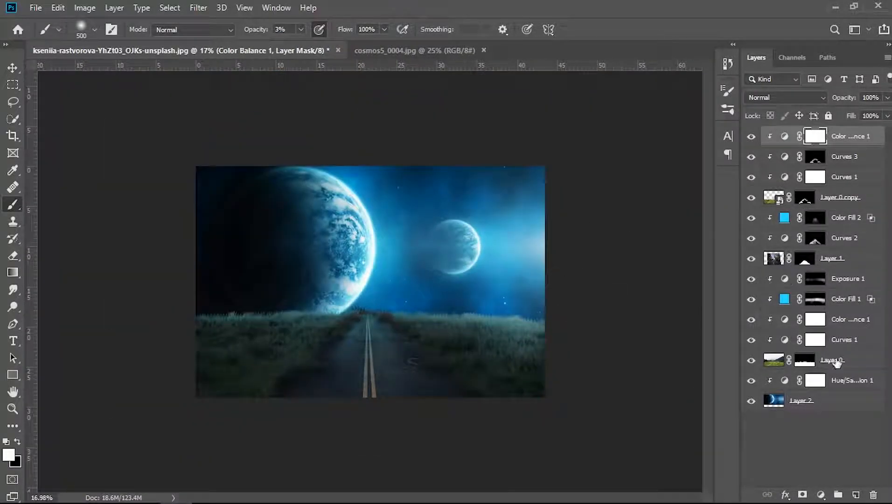
{"action": "left_click", "coordinate": [855, 402]}
{"action": "left_click", "coordinate": [864, 381]}
{"action": "left_click", "coordinate": [855, 494]}
- Choose the CLOD 1 cloud brush from the Effects folder of AZBrushes3 and review its brush settings
{"action": "key", "text": "x"}
{"action": "left_click", "coordinate": [94, 29]}
{"action": "left_click", "coordinate": [111, 29]}
{"action": "left_click", "coordinate": [552, 86]}
{"action": "scroll", "coordinate": [705, 359], "scroll_direction": "up", "scroll_amount": 1}
{"action": "left_click_drag", "start_coordinate": [705, 352], "coordinate": [714, 168]}
{"action": "left_click", "coordinate": [597, 299]}
{"action": "left_click", "coordinate": [519, 298]}
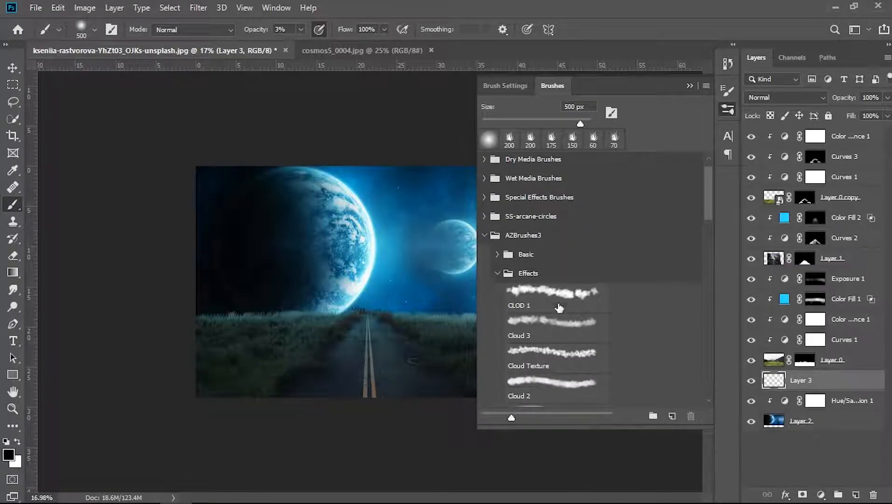
{"action": "left_click", "coordinate": [506, 82]}
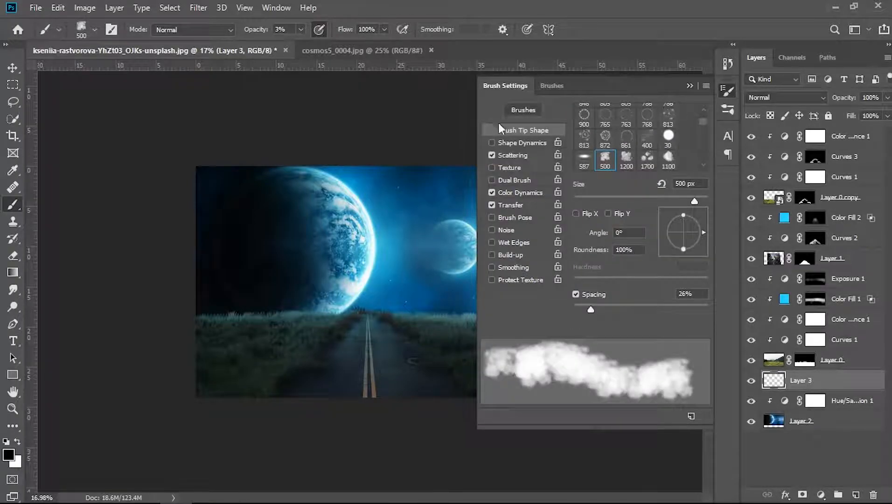
{"action": "left_click", "coordinate": [727, 90]}
- Set the foreground colour to ffffff and paint faint mist across the sky above the horizon on Layer 3, using 900 px and 6% opacity
{"action": "left_click", "coordinate": [9, 455]}
{"action": "type", "text": "ffffff"}
{"action": "key", "text": "Return"}
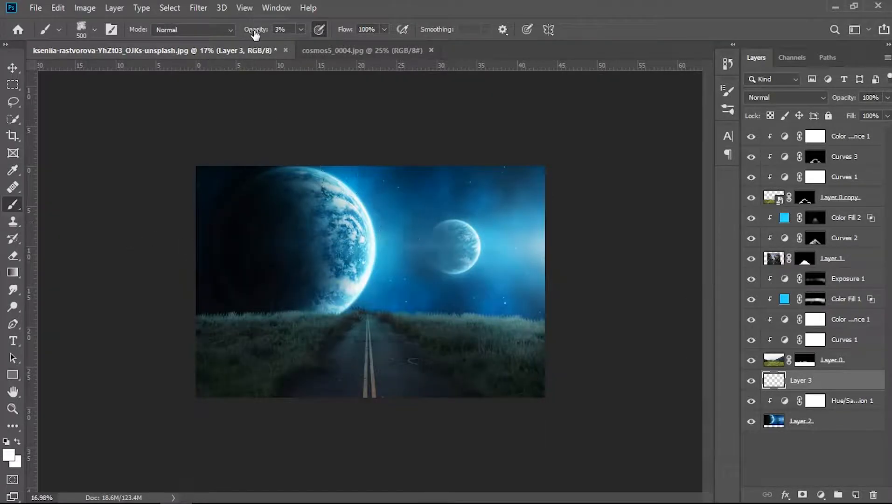
{"action": "key", "text": "bracketright"}
{"action": "key", "text": "bracketright"}
{"action": "mouse_move", "coordinate": [499, 306]}
{"action": "left_mouse_down"}
{"action": "mouse_move", "coordinate": [444, 319]}
{"action": "mouse_move", "coordinate": [342, 319]}
{"action": "mouse_move", "coordinate": [364, 336]}
{"action": "mouse_move", "coordinate": [209, 275]}
{"action": "left_mouse_up"}
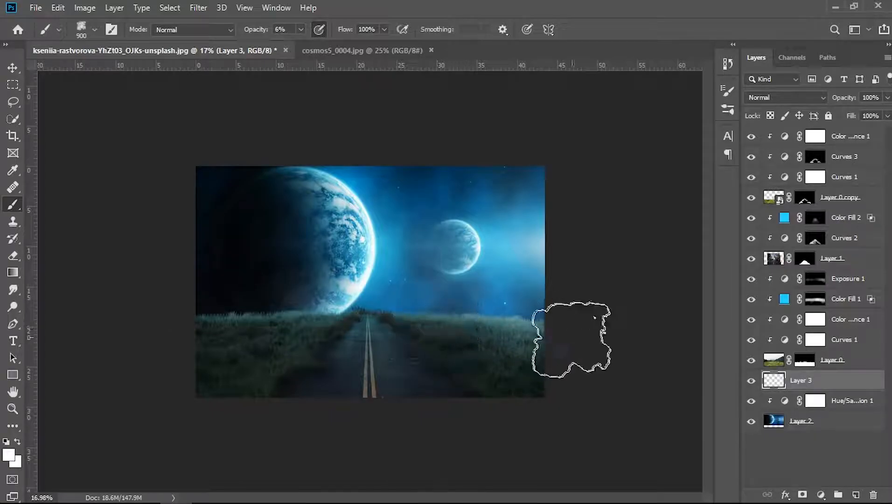
- Create a new layer at the top of the stack and adjust the cloud brush size for foreground mist
{"action": "left_click", "coordinate": [857, 138]}
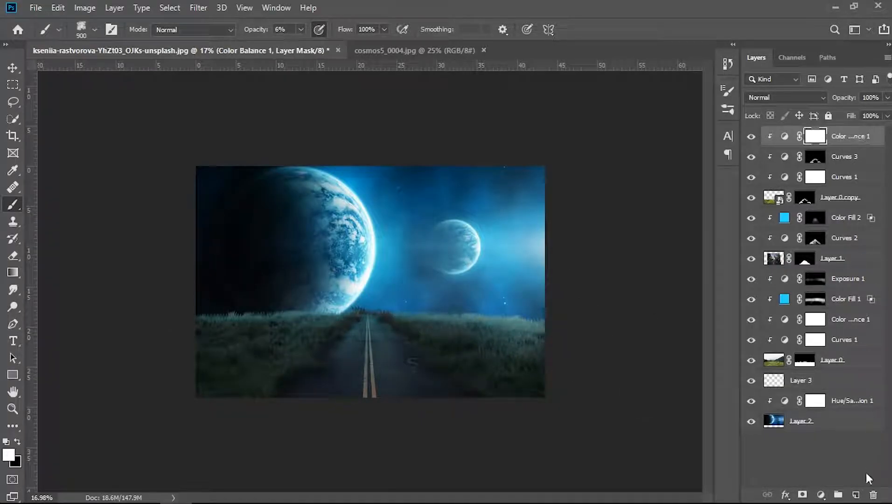
{"action": "left_click", "coordinate": [855, 495]}
{"action": "key", "text": "bracketleft"}
{"action": "key", "text": "bracketleft"}
{"action": "key", "text": "bracketleft"}
{"action": "key", "text": "bracketleft"}
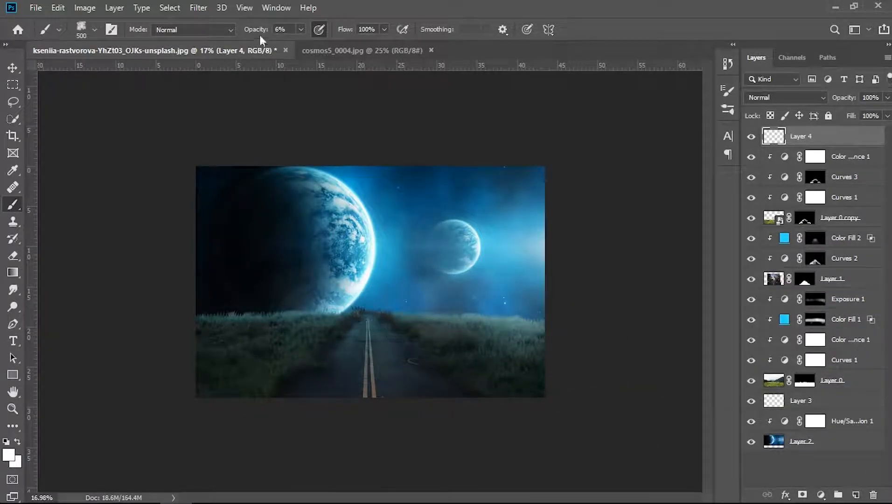
{"action": "key", "text": "bracketright"}
{"action": "key", "text": "bracketright"}
{"action": "key", "text": "bracketright"}
{"action": "left_click_drag", "start_coordinate": [161, 408], "coordinate": [207, 305]}
{"action": "key", "text": "ctrl+z"}
{"action": "left_click_drag", "start_coordinate": [247, 31], "coordinate": [238, 32]}
{"action": "left_click_drag", "start_coordinate": [259, 297], "coordinate": [239, 342]}
{"action": "key", "text": "ctrl+z"}
- Paint very faint mist over the grass on Layer 4 with the 900 px cloud brush at 3% opacity
{"action": "left_click_drag", "start_coordinate": [256, 32], "coordinate": [254, 30]}
{"action": "key", "text": "bracketright"}
{"action": "mouse_move", "coordinate": [271, 342]}
{"action": "left_mouse_down"}
{"action": "mouse_move", "coordinate": [548, 409]}
{"action": "mouse_move", "coordinate": [205, 378]}
{"action": "left_mouse_up"}
{"action": "key", "text": "ctrl+minus"}
{"action": "scroll", "coordinate": [476, 361], "scroll_direction": "up", "scroll_amount": 5}
{"action": "scroll", "coordinate": [489, 351], "scroll_direction": "down", "scroll_amount": 1}
{"action": "key", "text": "ctrl+a"}
{"action": "key", "text": "ctrl+d"}
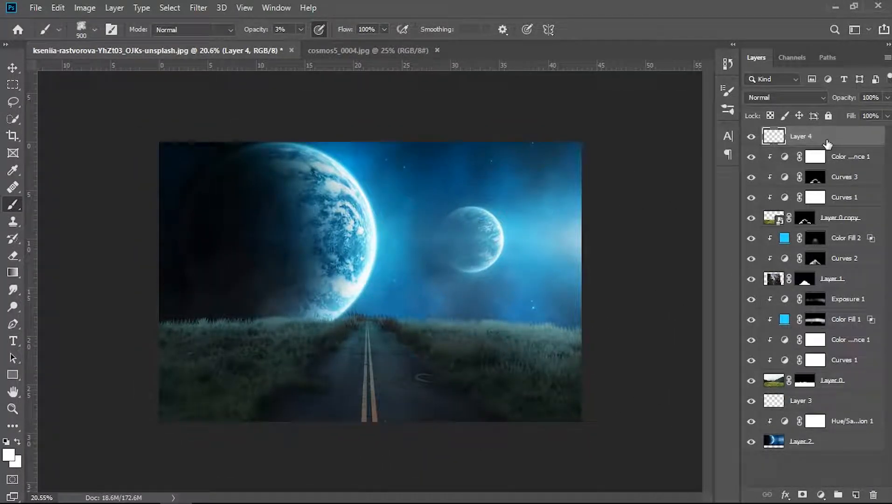
- Group all layers from Layer 4 down to Layer 2 and name the group "back ground"
{"action": "left_click", "coordinate": [832, 444], "text": "shift"}
{"action": "key", "text": "ctrl+g"}
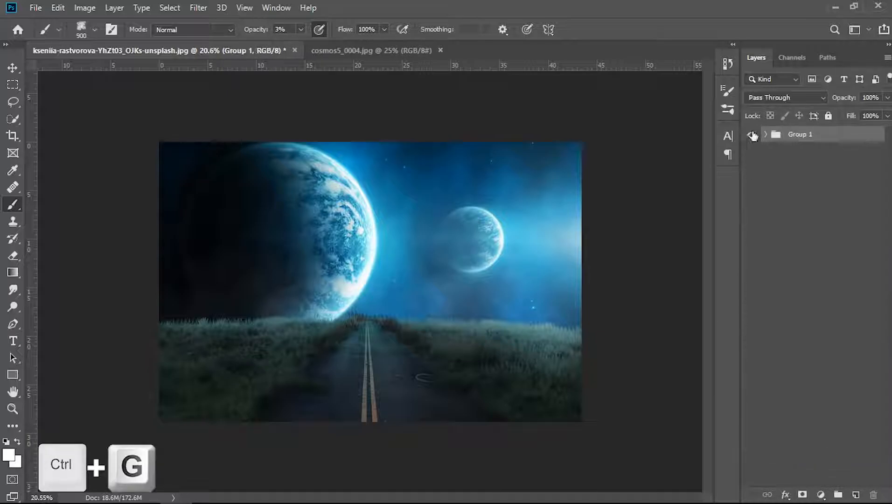
{"action": "type", "text": "ground"}
{"action": "key", "text": "Return"}
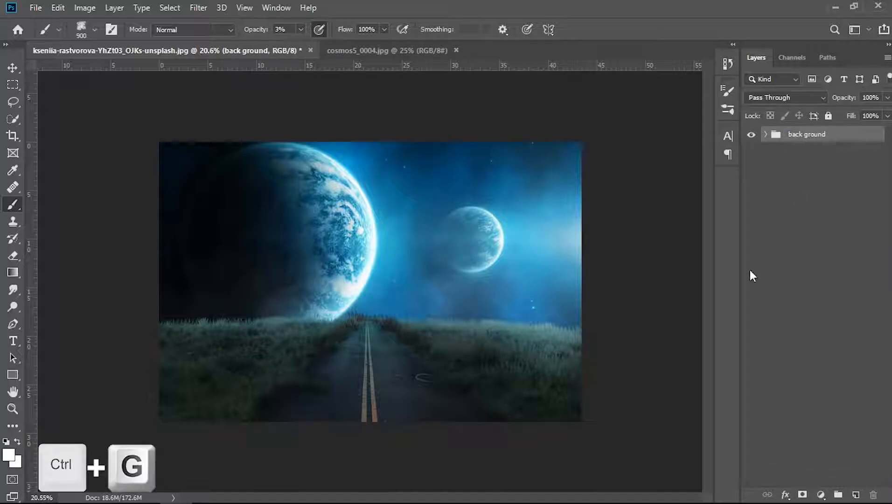
- Open the image download.jpg.png with the kneeling masked figure
{"action": "left_click", "coordinate": [36, 7]}
{"action": "left_click", "coordinate": [62, 30]}
{"action": "left_click", "coordinate": [372, 112]}
{"action": "left_click", "coordinate": [670, 394]}
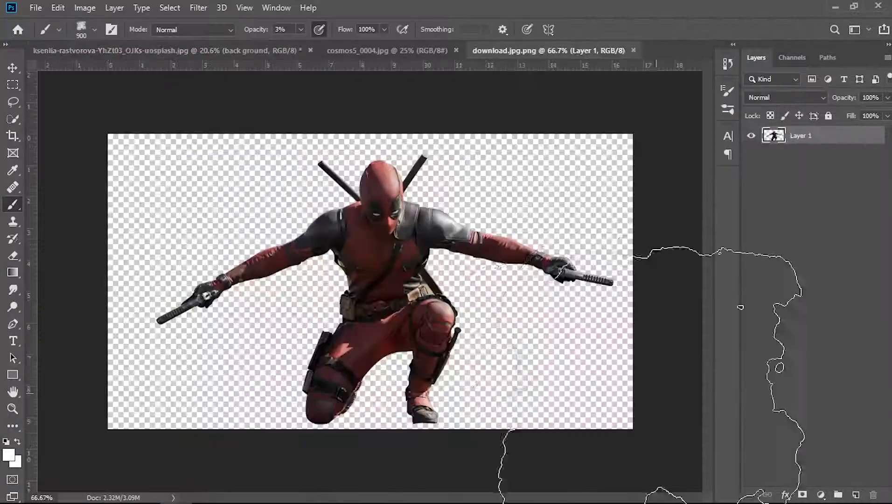
- Trace a closed Pen tool path around the leftover background between the figure's waist and the hanging strap
{"action": "key", "text": "p"}
{"action": "scroll", "coordinate": [429, 287], "scroll_direction": "up", "scroll_amount": 8}
{"action": "left_click", "coordinate": [369, 238]}
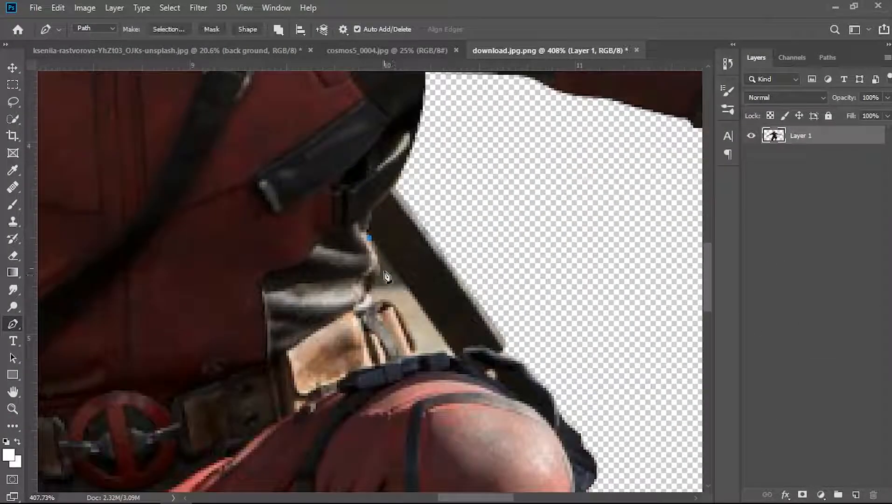
{"action": "left_click_drag", "start_coordinate": [372, 281], "coordinate": [372, 285]}
{"action": "left_click", "coordinate": [369, 239]}
{"action": "scroll", "coordinate": [466, 322], "scroll_direction": "down", "scroll_amount": 1}
- Convert the path to a selection and erase the leftover background inside it
{"action": "right_click", "coordinate": [409, 294]}
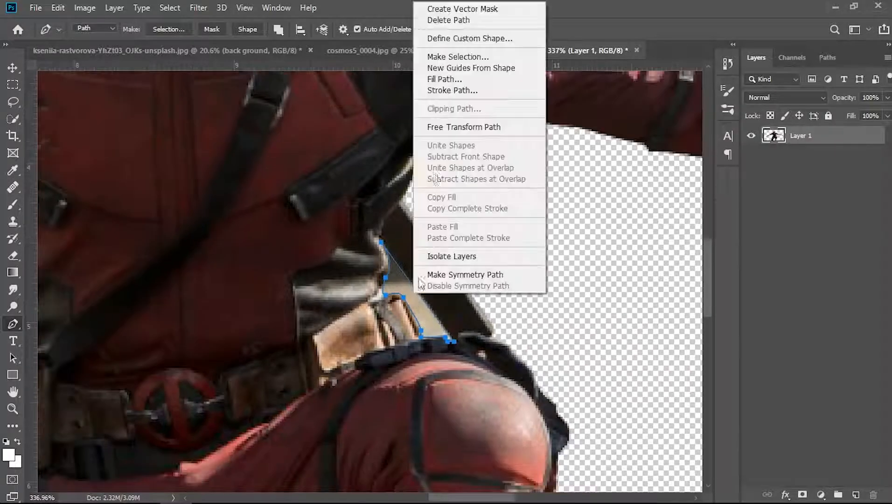
{"action": "left_click", "coordinate": [461, 56]}
{"action": "left_click", "coordinate": [515, 126]}
{"action": "key", "text": "b"}
{"action": "key", "text": "e"}
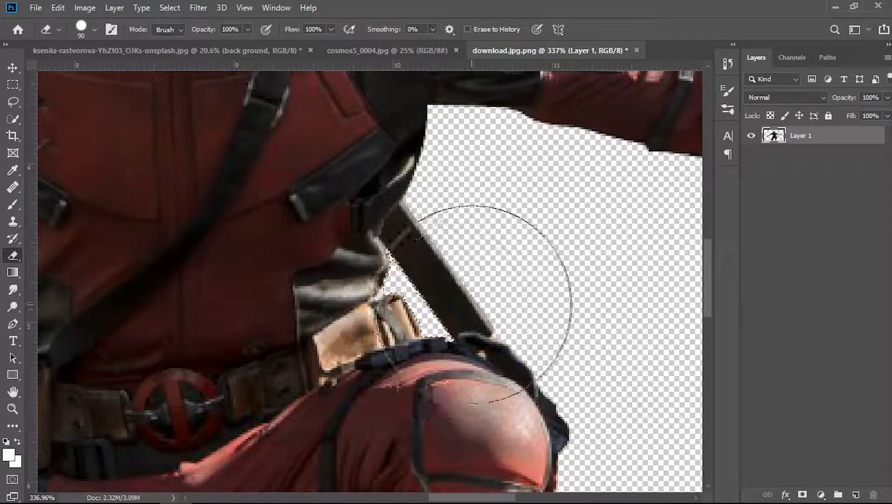
{"action": "scroll", "coordinate": [628, 328], "scroll_direction": "down", "scroll_amount": 5}
- Move the figure into the road composite, scale it to about 189%, and place it kneeling on the road's centre line
{"action": "key", "text": "v"}
{"action": "left_click_drag", "start_coordinate": [345, 205], "coordinate": [373, 313]}
{"action": "key", "text": "ctrl+t"}
{"action": "left_click_drag", "start_coordinate": [448, 332], "coordinate": [553, 270]}
{"action": "left_click_drag", "start_coordinate": [534, 300], "coordinate": [485, 300]}
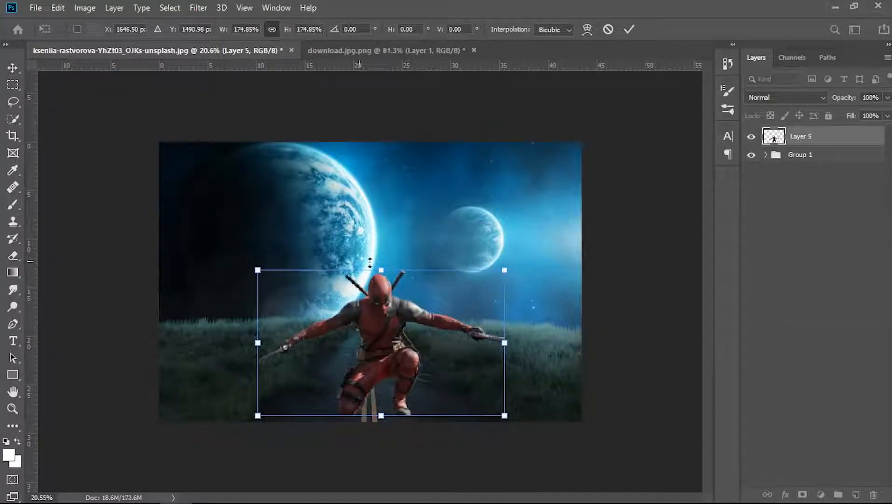
{"action": "left_click_drag", "start_coordinate": [504, 269], "coordinate": [507, 263]}
{"action": "left_click_drag", "start_coordinate": [441, 337], "coordinate": [431, 334]}
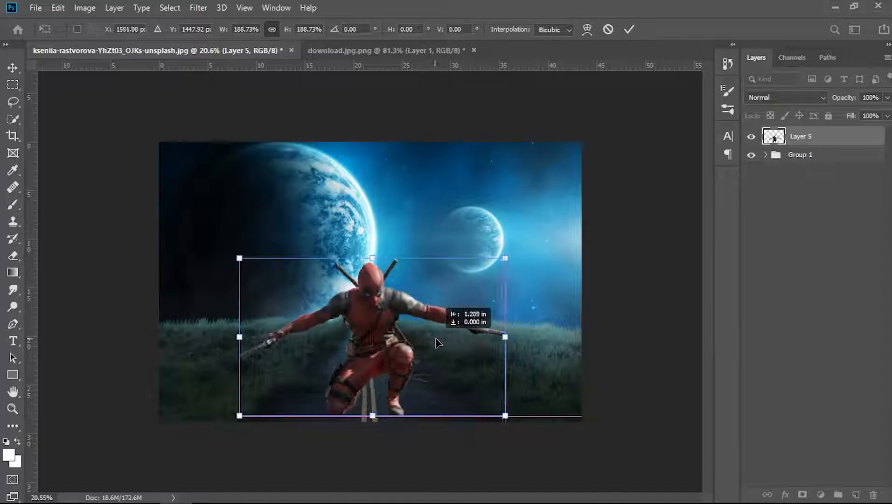
{"action": "key", "text": "Return"}
{"action": "key", "text": "ctrl+plus"}
{"action": "key", "text": "ctrl+minus"}
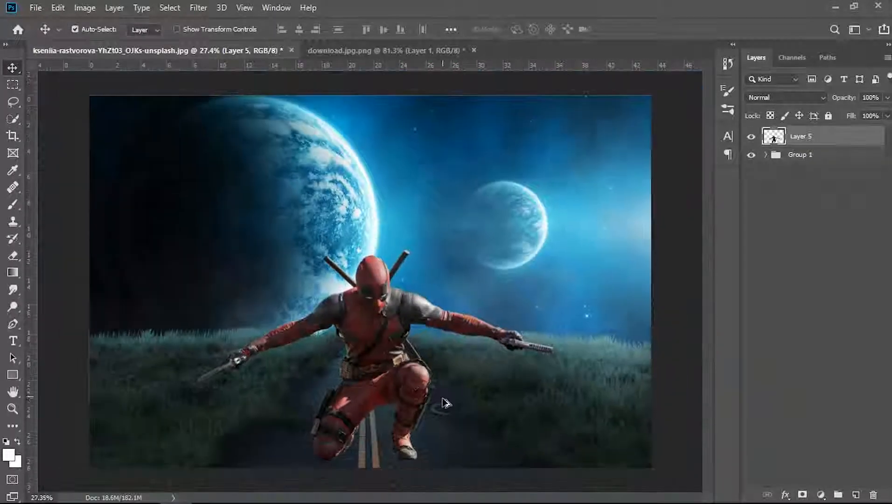
{"action": "key", "text": "ctrl+0"}
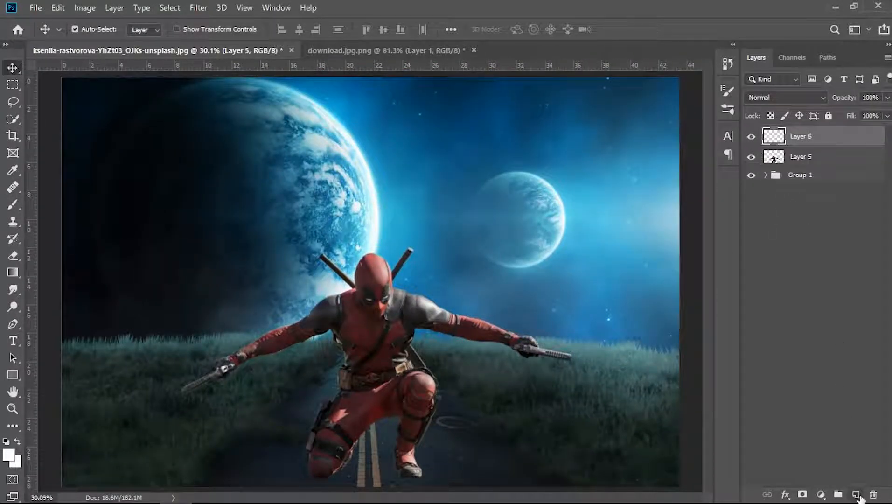
- Place new Layer 6 beneath the figure layer and squash a soft round brush tip into a flat ellipse
{"action": "left_click_drag", "start_coordinate": [802, 143], "coordinate": [804, 164]}
{"action": "key", "text": "b"}
{"action": "left_click", "coordinate": [81, 29]}
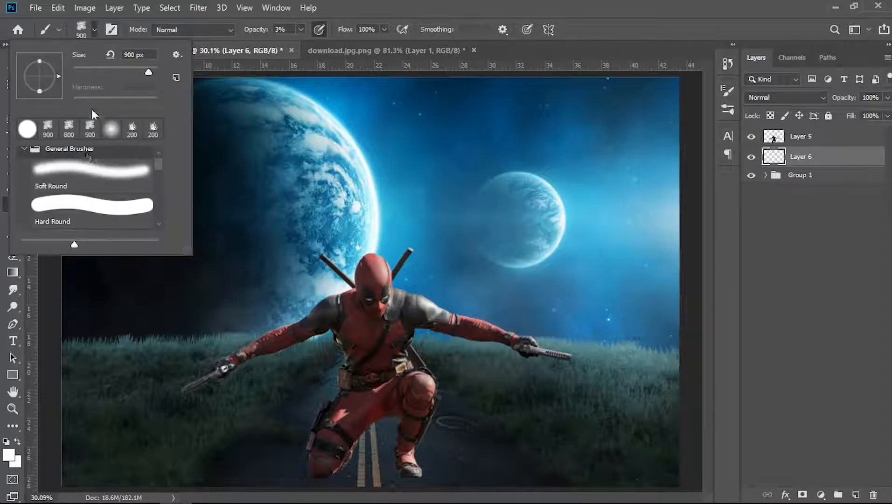
{"action": "left_click_drag", "start_coordinate": [39, 61], "coordinate": [39, 69]}
{"action": "key", "text": "Escape"}
- Paint black (000000) contact shadows under the figure's knee and foot with the flattened soft brush, using 175 px and 11% opacity
{"action": "scroll", "coordinate": [369, 280], "scroll_direction": "down", "scroll_amount": 2}
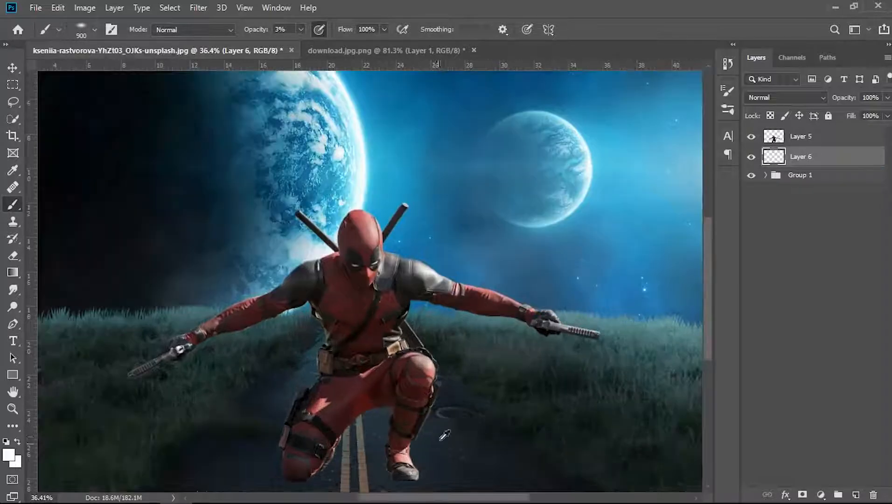
{"action": "left_click", "coordinate": [9, 455]}
{"action": "left_click", "coordinate": [203, 426]}
{"action": "left_click", "coordinate": [492, 271]}
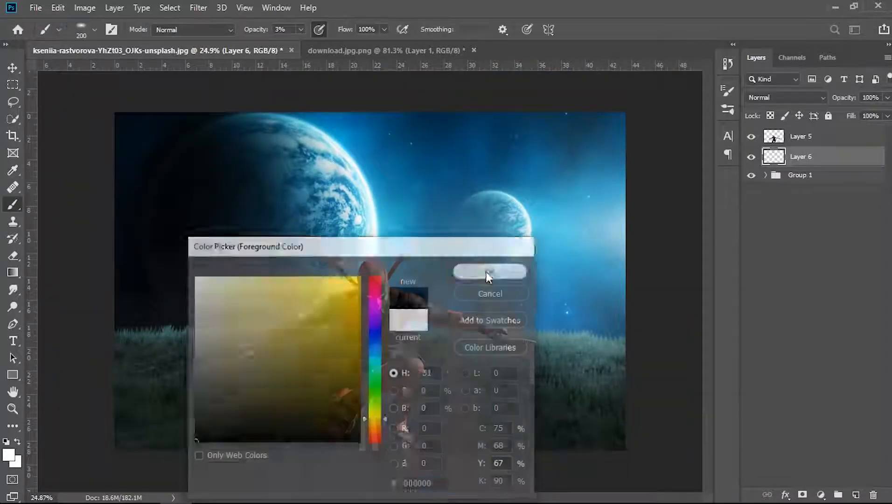
{"action": "scroll", "coordinate": [397, 402], "scroll_direction": "up", "scroll_amount": 3}
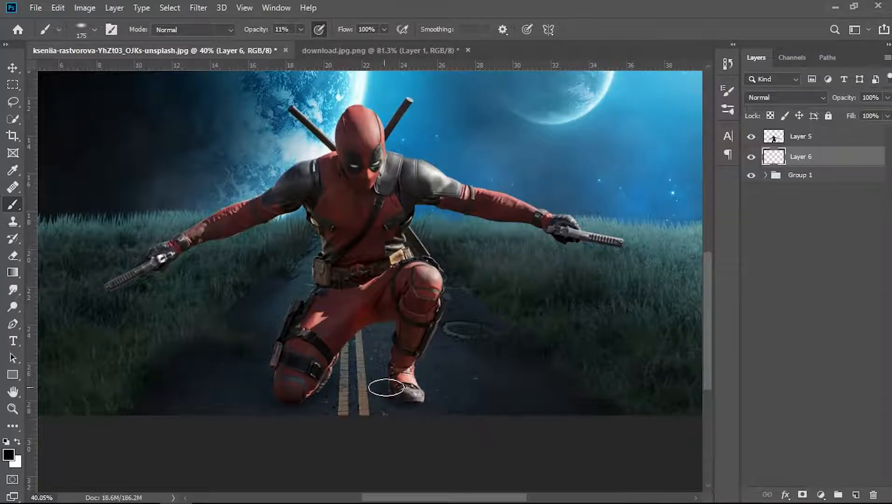
{"action": "scroll", "coordinate": [478, 369], "scroll_direction": "down", "scroll_amount": 3}
- Add a Curves adjustment clipped to the figure on Layer 5 and pull its highlight output far down to darken the figure
{"action": "left_click", "coordinate": [832, 143]}
{"action": "right_click", "coordinate": [843, 139]}
{"action": "key", "text": "Escape"}
{"action": "left_click", "coordinate": [821, 494]}
{"action": "left_click", "coordinate": [818, 322]}
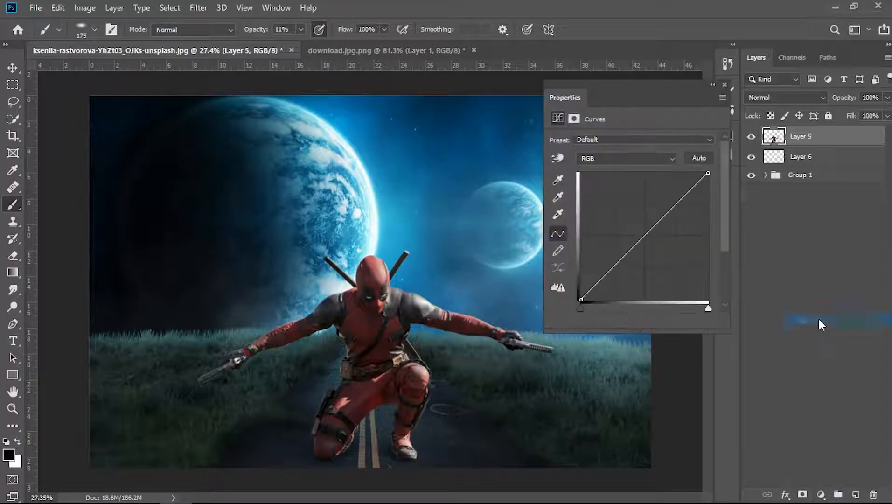
{"action": "key", "text": "ctrl+alt+g"}
{"action": "left_click_drag", "start_coordinate": [707, 173], "coordinate": [707, 257]}
{"action": "left_click", "coordinate": [723, 84]}
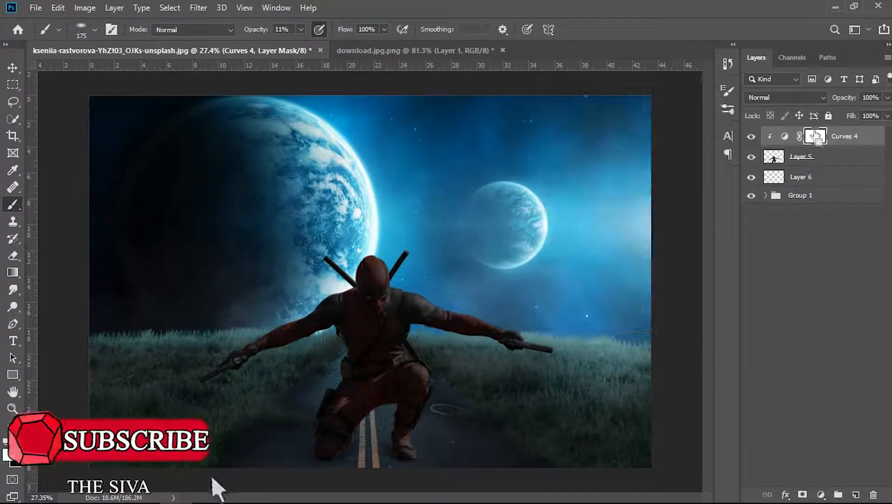
- Invert the Curves 4 mask and paint white with a 400 px soft brush at 36% opacity to shade the figure's arms, torso and legs
{"action": "key", "text": "ctrl+i"}
{"action": "scroll", "coordinate": [382, 275], "scroll_direction": "up", "scroll_amount": 2}
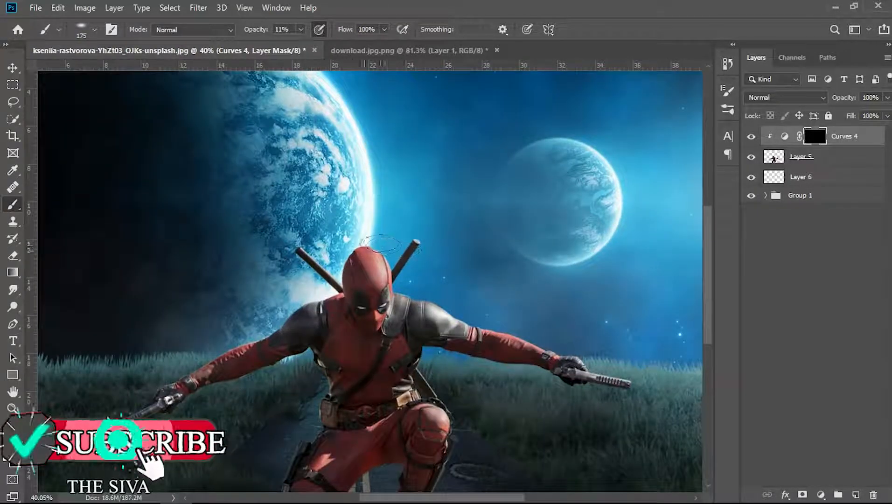
{"action": "key", "text": "3"}
{"action": "key", "text": "6"}
{"action": "key", "text": "bracketright"}
{"action": "key", "text": "bracketright"}
{"action": "key", "text": "bracketright"}
{"action": "left_click_drag", "start_coordinate": [232, 371], "coordinate": [294, 365]}
{"action": "scroll", "coordinate": [327, 354], "scroll_direction": "down", "scroll_amount": 4}
{"action": "mouse_move", "coordinate": [348, 334]}
{"action": "left_mouse_down"}
{"action": "mouse_move", "coordinate": [378, 342]}
{"action": "mouse_move", "coordinate": [352, 322]}
{"action": "mouse_move", "coordinate": [414, 428]}
{"action": "mouse_move", "coordinate": [381, 382]}
{"action": "left_mouse_up"}
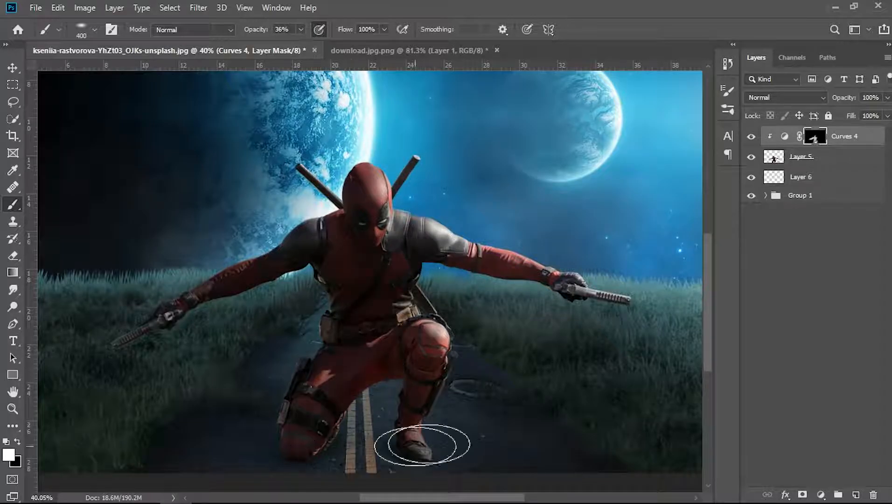
- Build up more shading on the Curves 4 mask over the figure's kneeling leg and shadow-side arm, keeping 36% opacity
{"action": "scroll", "coordinate": [501, 410], "scroll_direction": "down", "scroll_amount": 3}
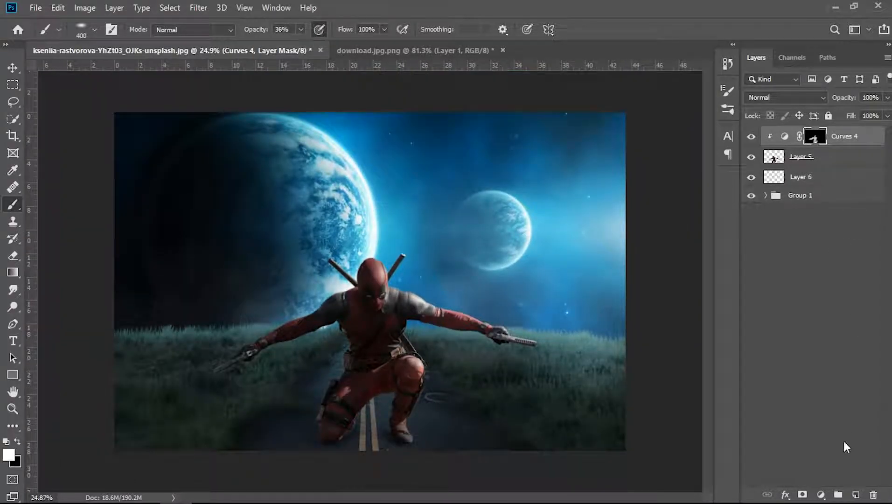
{"action": "scroll", "coordinate": [396, 455], "scroll_direction": "up", "scroll_amount": 3}
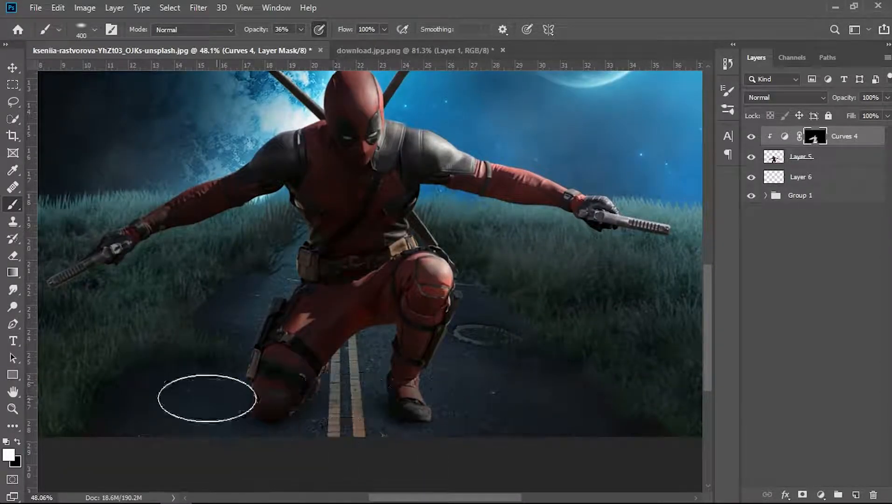
{"action": "scroll", "coordinate": [159, 358], "scroll_direction": "down", "scroll_amount": 4}
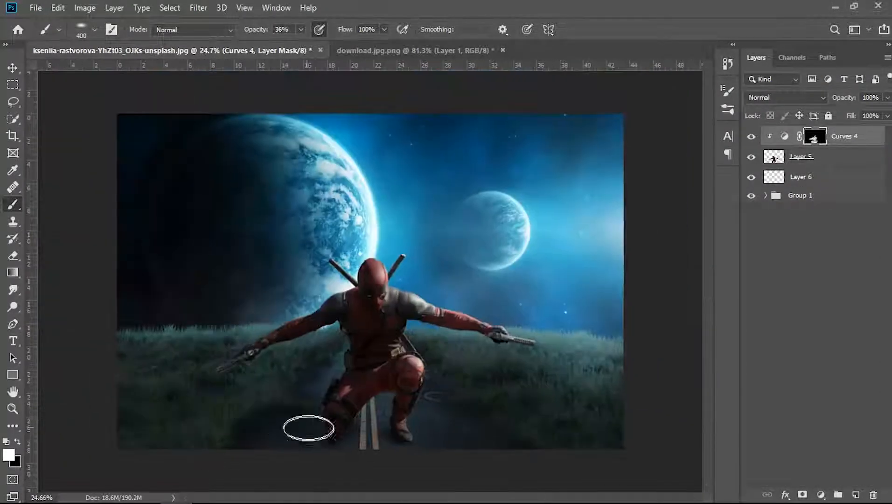
{"action": "scroll", "coordinate": [249, 415], "scroll_direction": "down", "scroll_amount": 1}
{"action": "scroll", "coordinate": [303, 338], "scroll_direction": "up", "scroll_amount": 1}
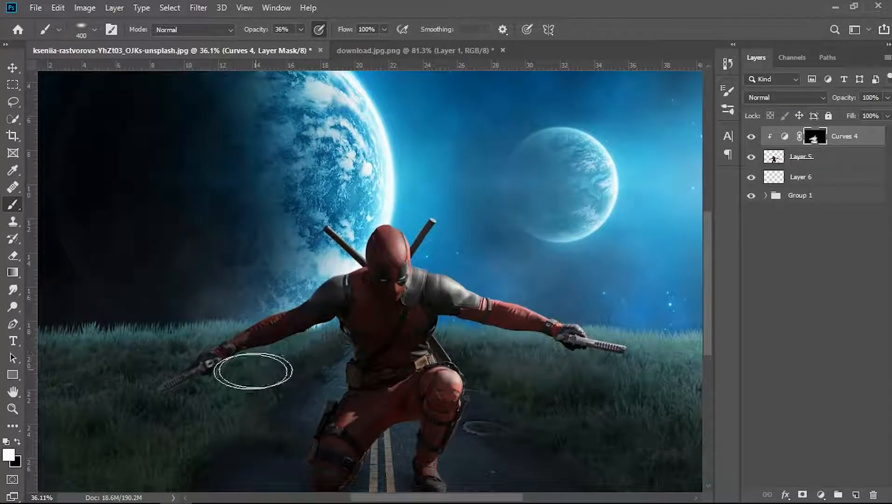
{"action": "scroll", "coordinate": [343, 402], "scroll_direction": "down", "scroll_amount": 3}
{"action": "scroll", "coordinate": [342, 402], "scroll_direction": "up", "scroll_amount": 3}
{"action": "scroll", "coordinate": [380, 419], "scroll_direction": "down", "scroll_amount": 1}
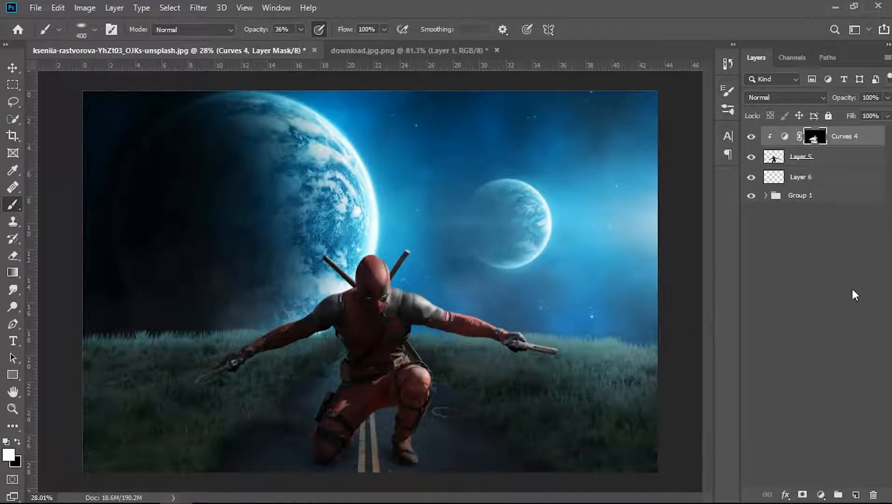
- Add a Color Balance adjustment clipped to the figure and shift its midtones toward blue, with Yellow–Blue at +19
{"action": "left_click", "coordinate": [821, 495]}
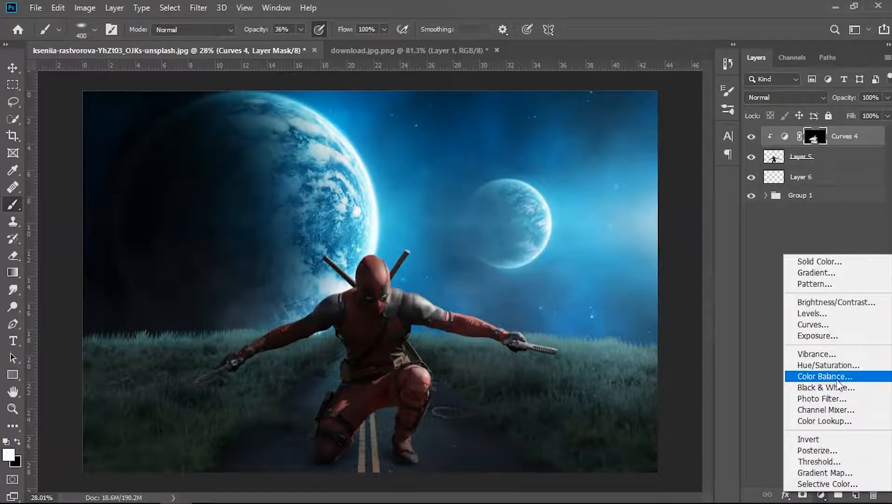
{"action": "left_click", "coordinate": [809, 372]}
{"action": "left_click_drag", "start_coordinate": [621, 212], "coordinate": [625, 215]}
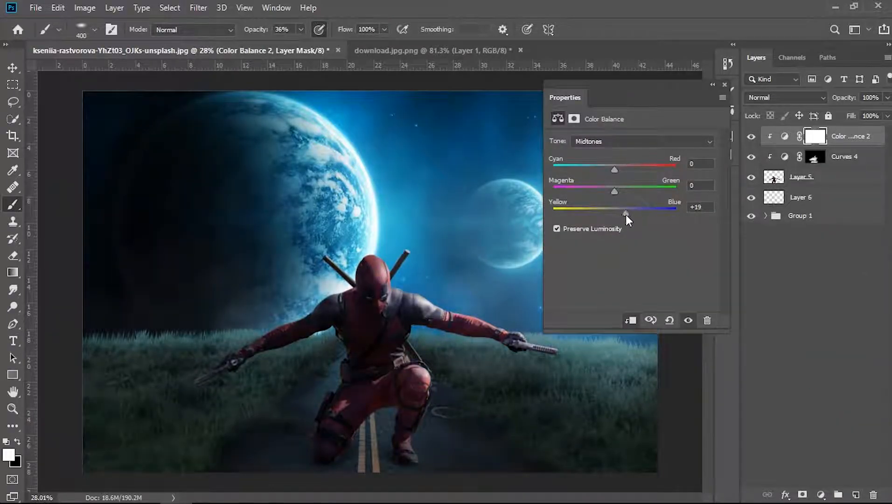
{"action": "left_click_drag", "start_coordinate": [614, 169], "coordinate": [615, 194]}
{"action": "left_click", "coordinate": [724, 86]}
{"action": "scroll", "coordinate": [401, 387], "scroll_direction": "down", "scroll_amount": 2}
{"action": "scroll", "coordinate": [392, 399], "scroll_direction": "up", "scroll_amount": 3}
{"action": "scroll", "coordinate": [385, 416], "scroll_direction": "down", "scroll_amount": 4}
{"action": "scroll", "coordinate": [396, 407], "scroll_direction": "up", "scroll_amount": 6}
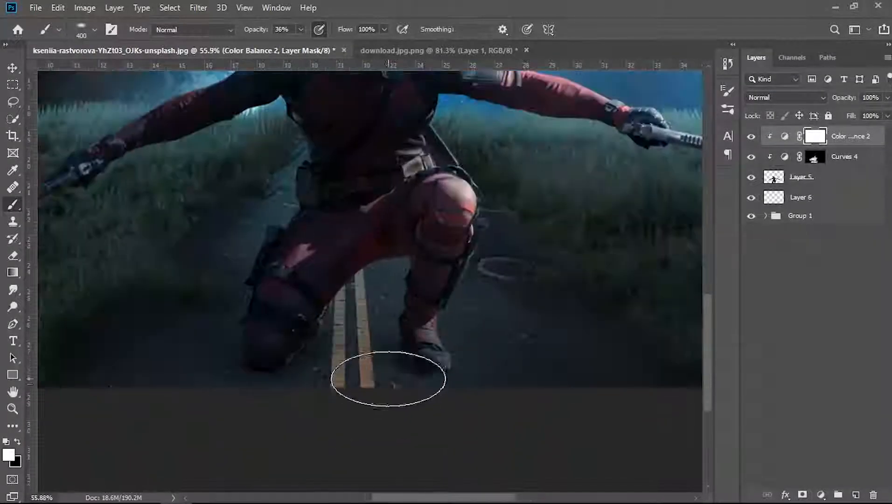
{"action": "scroll", "coordinate": [387, 371], "scroll_direction": "down", "scroll_amount": 4}
- Set the foreground to black and deepen the contact shadows on Layer 6 under the foot and knee, using 100 px and 16% opacity
{"action": "left_click", "coordinate": [823, 202]}
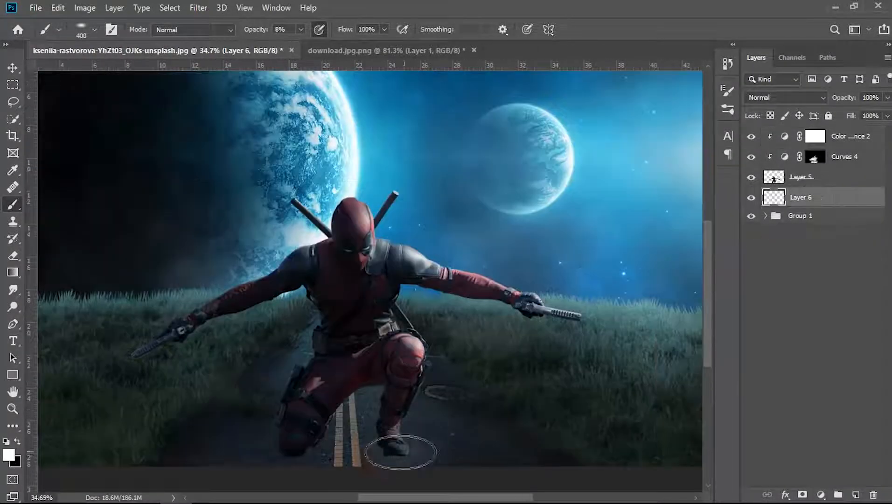
{"action": "left_click", "coordinate": [8, 455]}
{"action": "left_click", "coordinate": [194, 441]}
{"action": "scroll", "coordinate": [415, 428], "scroll_direction": "up", "scroll_amount": 3}
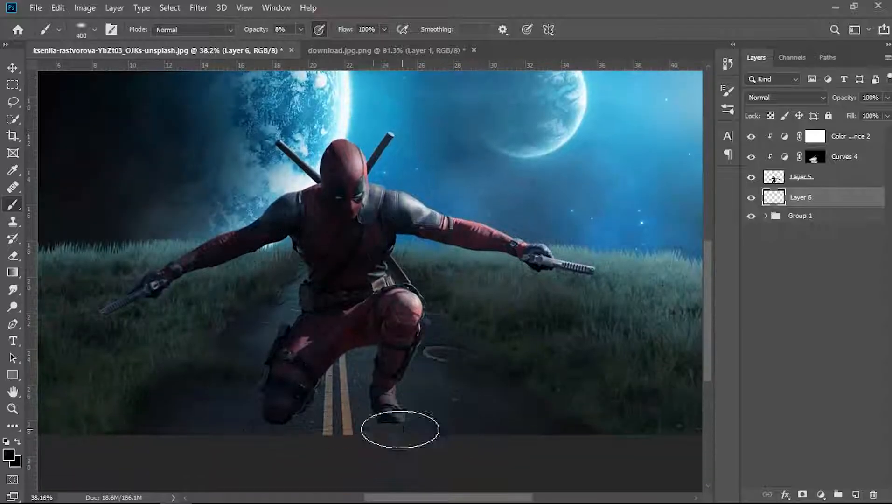
{"action": "key", "text": "bracketleft"}
{"action": "key", "text": "bracketleft"}
{"action": "key", "text": "bracketleft"}
{"action": "key", "text": "bracketleft"}
{"action": "key", "text": "bracketleft"}
{"action": "key", "text": "bracketleft"}
{"action": "key", "text": "bracketleft"}
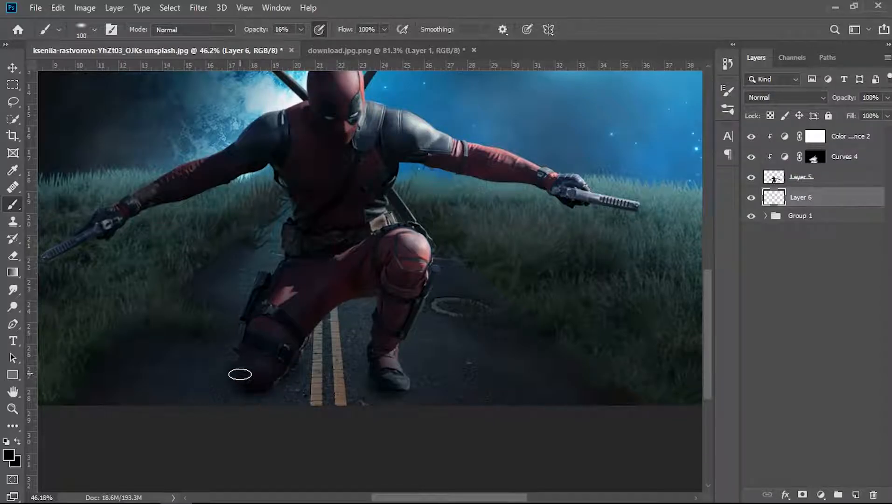
- Enlarge the flattened brush and spread a broader black ground shadow around the kneeling figure on Layer 6
{"action": "key", "text": "bracketright"}
{"action": "key", "text": "bracketright"}
{"action": "key", "text": "bracketright"}
{"action": "key", "text": "bracketright"}
{"action": "key", "text": "bracketright"}
{"action": "key", "text": "bracketright"}
{"action": "key", "text": "bracketright"}
{"action": "key", "text": "bracketright"}
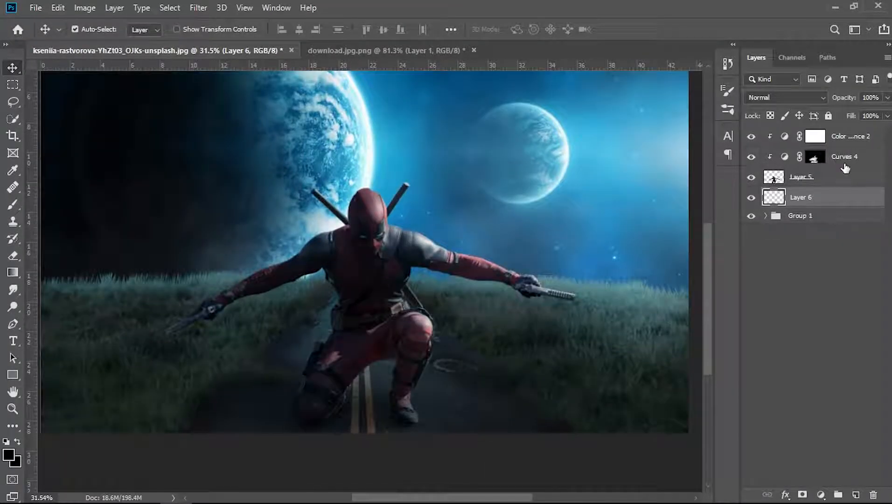
- Darken the figure's front boot by painting white on the Curves 4 mask with a round 100 px brush at 100% opacity
{"action": "left_click", "coordinate": [869, 161]}
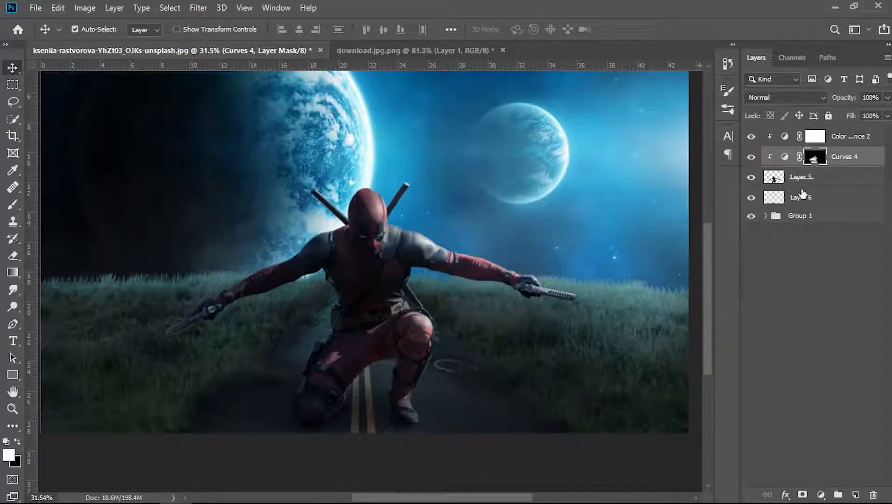
{"action": "key", "text": "b"}
{"action": "left_click", "coordinate": [82, 29]}
{"action": "key", "text": "ctrl+0"}
{"action": "key", "text": "Escape"}
{"action": "key", "text": "bracketleft"}
{"action": "key", "text": "bracketleft"}
{"action": "key", "text": "bracketleft"}
{"action": "key", "text": "bracketleft"}
{"action": "key", "text": "bracketleft"}
{"action": "key", "text": "bracketleft"}
{"action": "key", "text": "bracketleft"}
{"action": "key", "text": "bracketleft"}
{"action": "key", "text": "bracketleft"}
{"action": "scroll", "coordinate": [399, 433], "scroll_direction": "up", "scroll_amount": 4}
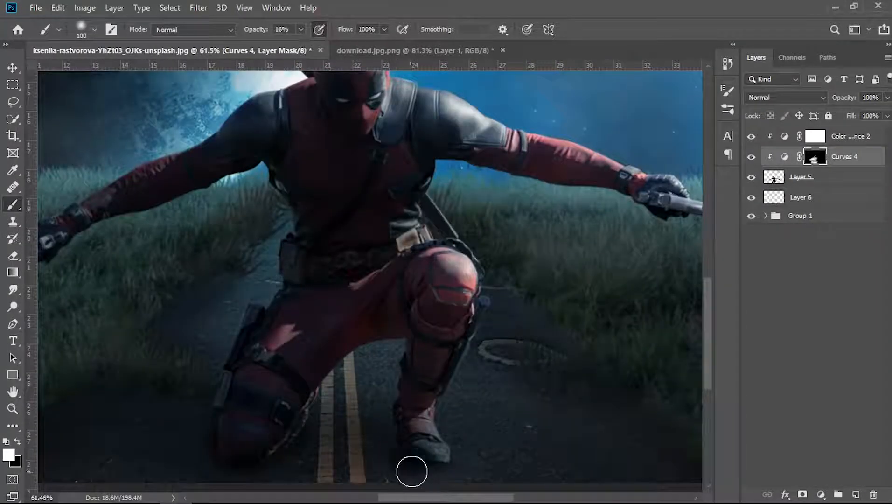
{"action": "key", "text": "0"}
{"action": "left_click_drag", "start_coordinate": [427, 392], "coordinate": [449, 427]}
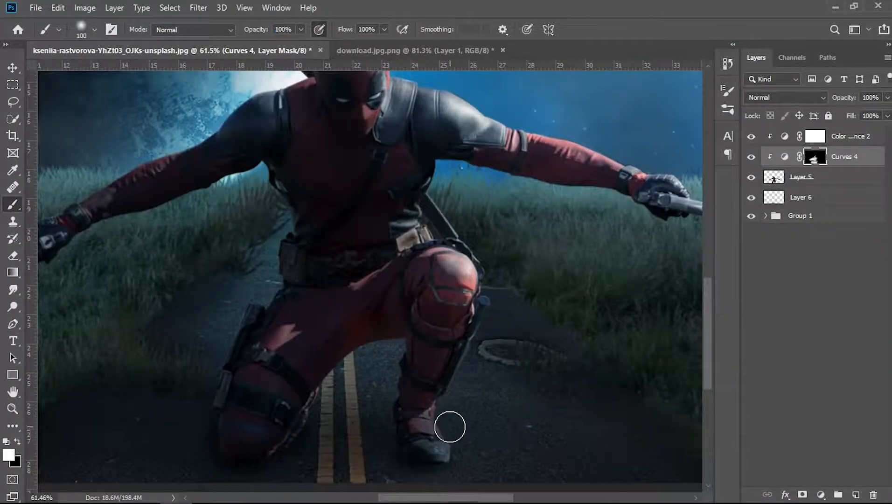
{"action": "scroll", "coordinate": [374, 430], "scroll_direction": "down", "scroll_amount": 4}
- Expand Group 1 and look up the blue used by Color Fill 2, leaving the fill unchanged
{"action": "key", "text": "alt+bracketright"}
{"action": "left_click", "coordinate": [765, 215]}
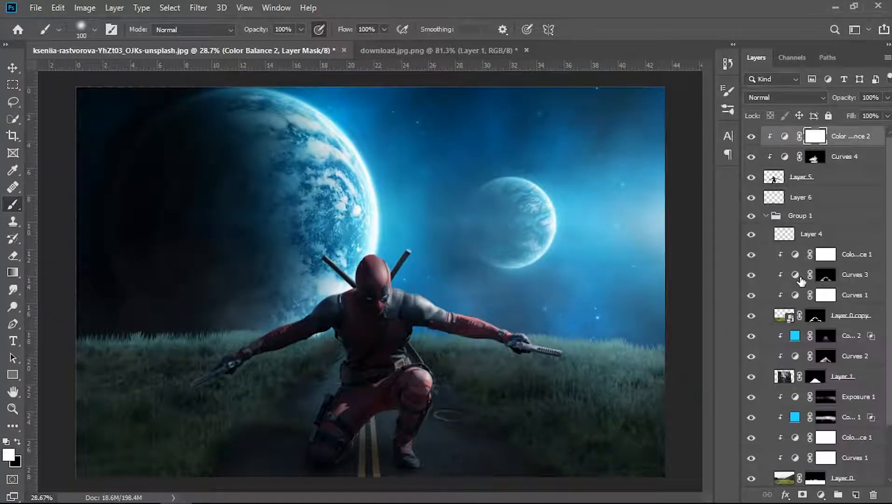
{"action": "double_click", "coordinate": [795, 339]}
{"action": "left_click", "coordinate": [526, 245]}
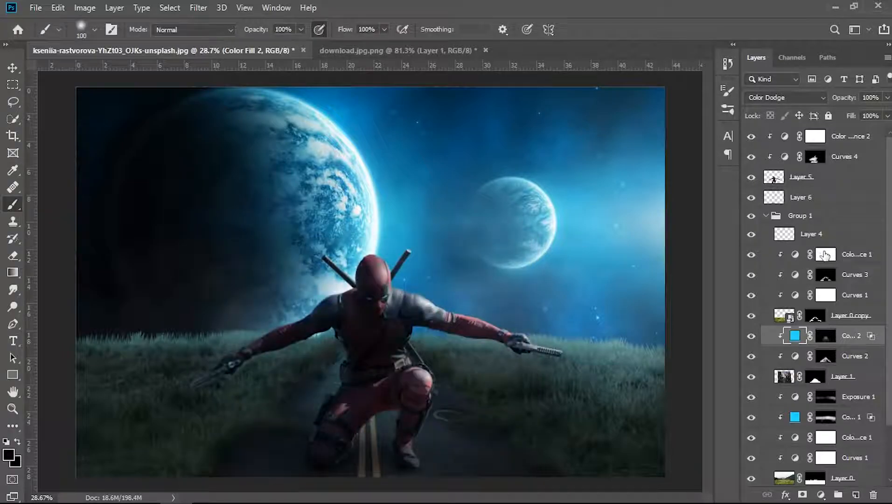
{"action": "left_click", "coordinate": [765, 216]}
- Add a bright blue Solid Color fill above Color Balance 2, clip it to the figure, and blend it as Linear Dodge (Add)
{"action": "left_click", "coordinate": [850, 135]}
{"action": "left_click", "coordinate": [820, 494]}
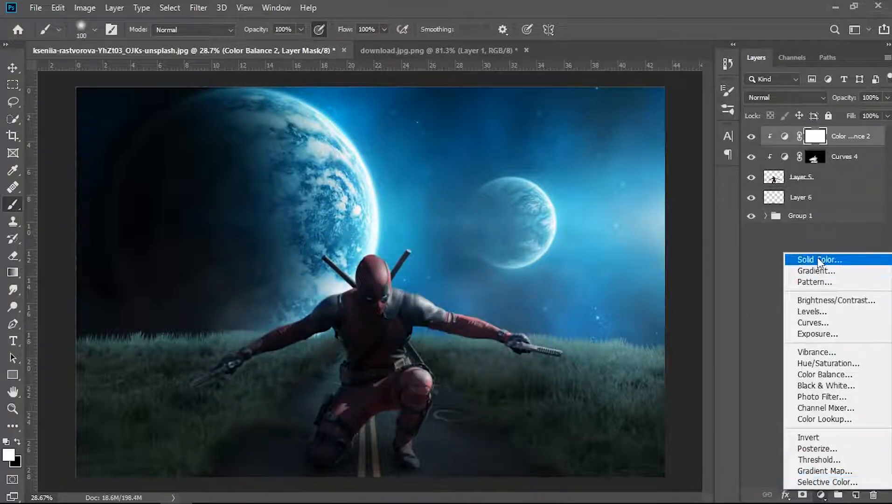
{"action": "left_click", "coordinate": [817, 257]}
{"action": "left_click", "coordinate": [527, 273]}
{"action": "key", "text": "ctrl+alt+g"}
{"action": "left_click", "coordinate": [782, 97]}
{"action": "left_click", "coordinate": [783, 227]}
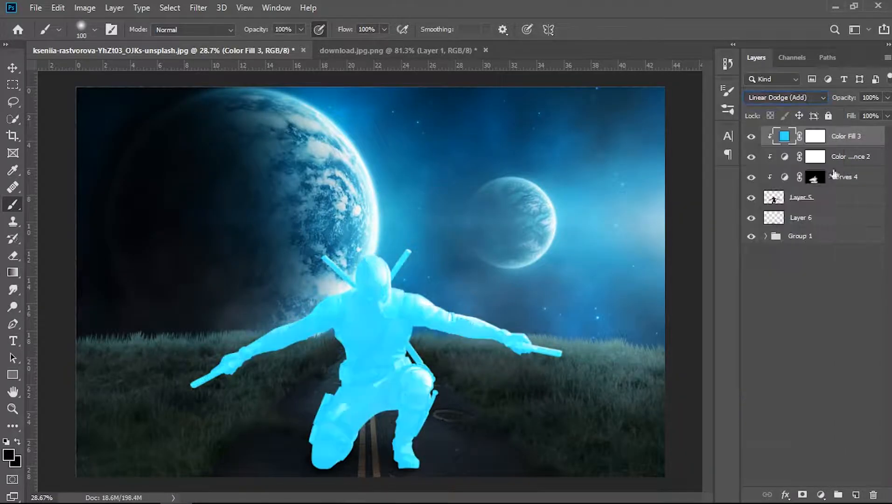
- Split the underlying-layer shadow threshold of Color Fill 3 to 24 / 89 in its Blend If settings
{"action": "double_click", "coordinate": [874, 143]}
{"action": "left_click_drag", "start_coordinate": [511, 411], "coordinate": [555, 413]}
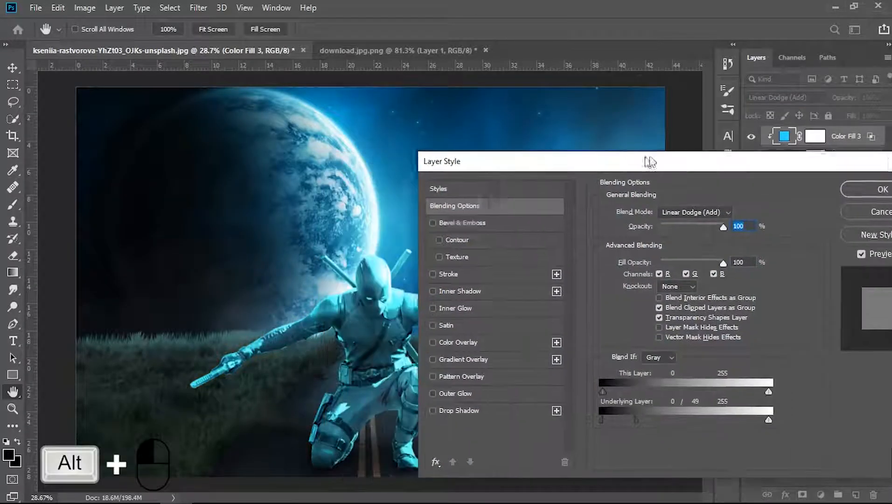
{"action": "left_click_drag", "start_coordinate": [682, 416], "coordinate": [705, 416]}
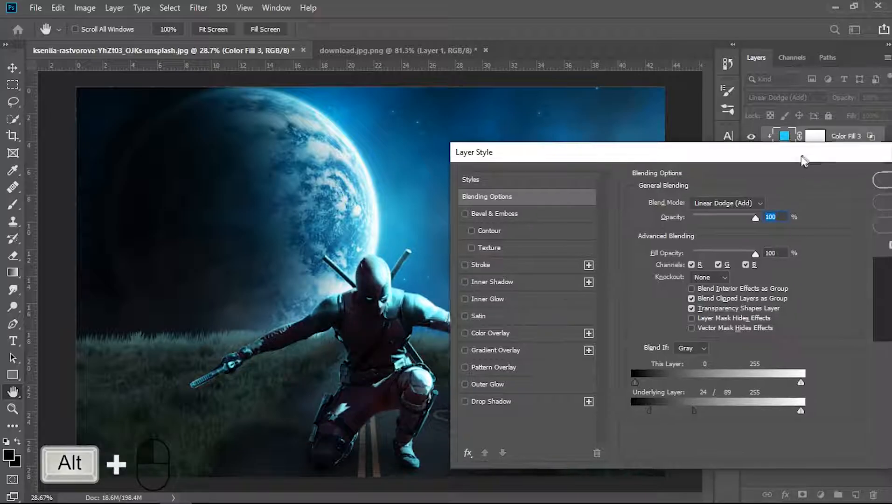
{"action": "key", "text": "Return"}
- Invert the Color Fill 3 mask and paint blue rim light along the moonlit arm with a 90 px brush at 51% opacity
{"action": "left_click", "coordinate": [815, 136]}
{"action": "key", "text": "ctrl+i"}
{"action": "scroll", "coordinate": [472, 325], "scroll_direction": "up", "scroll_amount": 5, "text": "alt"}
{"action": "key", "text": "x"}
{"action": "key", "text": "bracketright"}
{"action": "key", "text": "bracketleft"}
{"action": "key", "text": "bracketleft"}
{"action": "mouse_move", "coordinate": [366, 245]}
{"action": "left_mouse_down"}
{"action": "mouse_move", "coordinate": [459, 294]}
{"action": "mouse_move", "coordinate": [366, 265]}
{"action": "mouse_move", "coordinate": [563, 350]}
{"action": "left_mouse_up"}
{"action": "key", "text": "x"}
{"action": "left_click_drag", "start_coordinate": [347, 294], "coordinate": [484, 352]}
{"action": "key", "text": "x"}
{"action": "left_click_drag", "start_coordinate": [456, 297], "coordinate": [525, 324]}
{"action": "scroll", "coordinate": [606, 324], "scroll_direction": "down", "scroll_amount": 2}
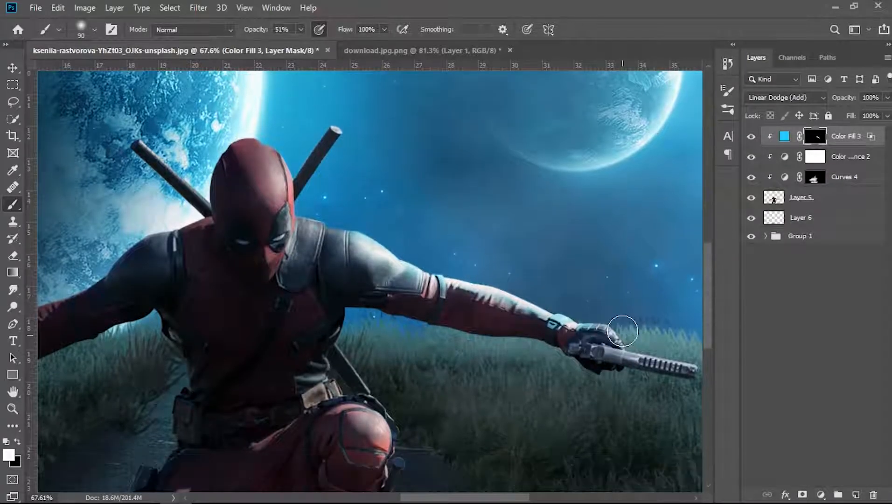
- Paint blue highlights on the gloved gun hand, shoulder and head through the Color Fill 3 mask, trimming excess with black
{"action": "key", "text": "x"}
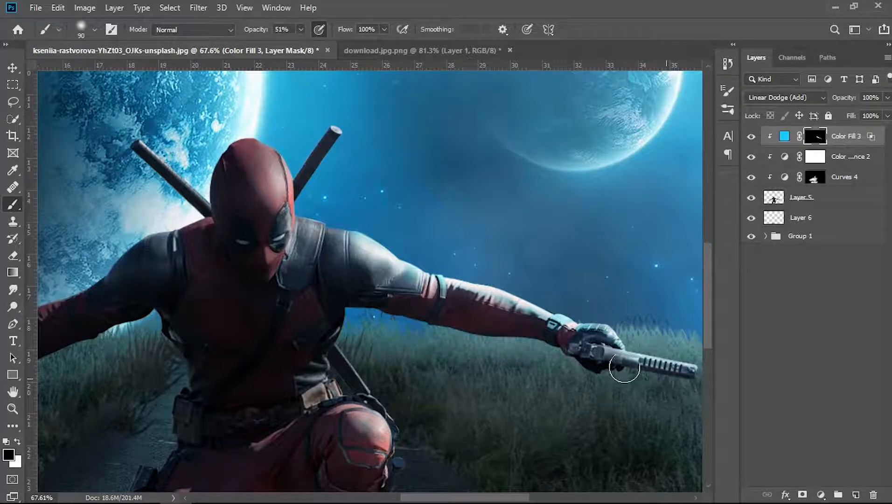
{"action": "left_click_drag", "start_coordinate": [582, 348], "coordinate": [413, 288]}
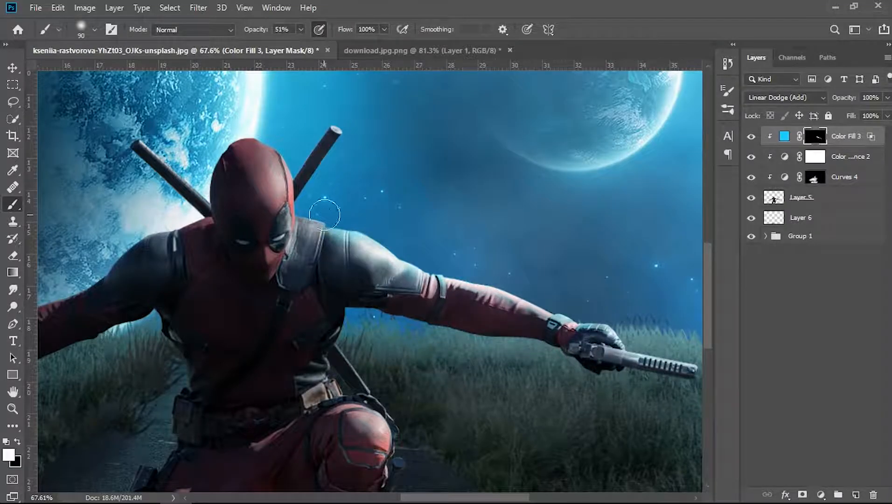
{"action": "key", "text": "x"}
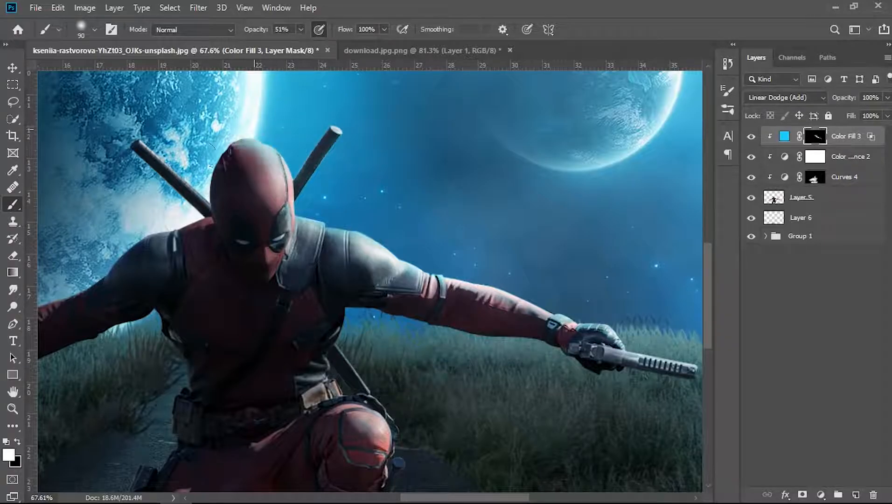
{"action": "scroll", "coordinate": [225, 142], "scroll_direction": "down", "scroll_amount": 3}
{"action": "scroll", "coordinate": [225, 142], "scroll_direction": "down", "scroll_amount": 1}
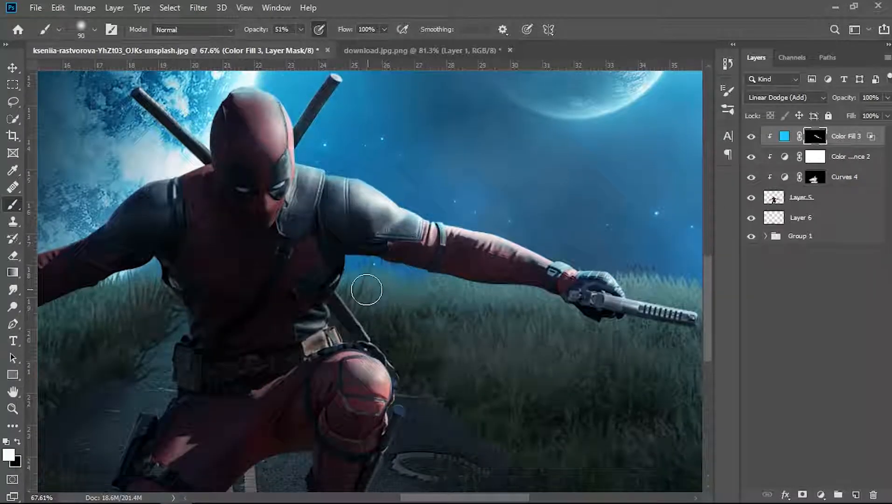
- Paint blue rim light on the raised knee, shin and boot through the Color Fill 3 mask, lowering the brush opacity to 33%
{"action": "scroll", "coordinate": [352, 283], "scroll_direction": "down", "scroll_amount": 2}
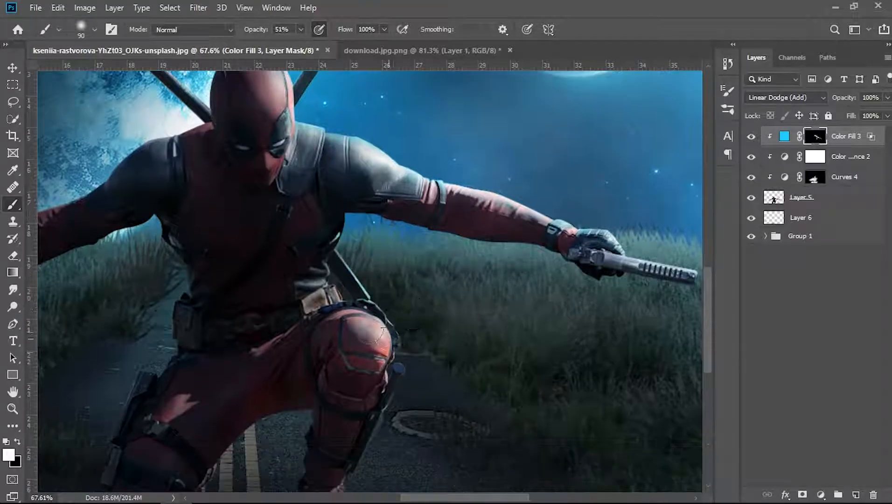
{"action": "key", "text": "x"}
{"action": "scroll", "coordinate": [396, 364], "scroll_direction": "down", "scroll_amount": 3}
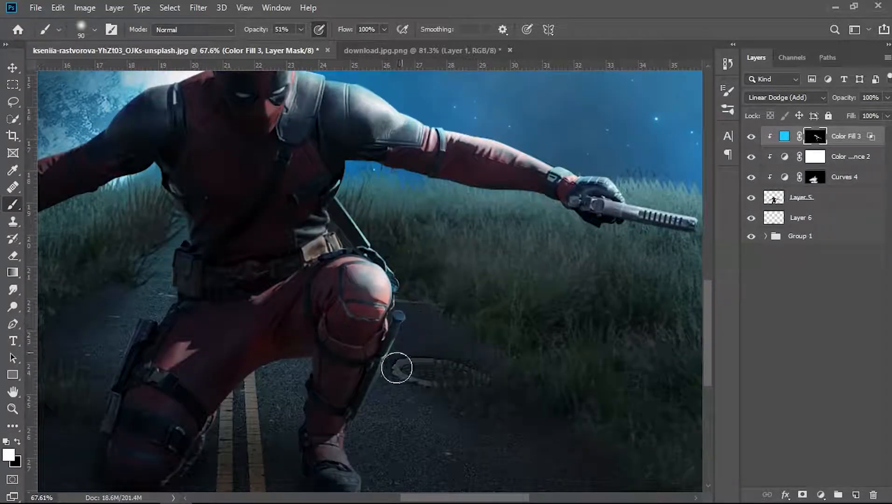
{"action": "scroll", "coordinate": [367, 422], "scroll_direction": "down", "scroll_amount": 2}
{"action": "key", "text": "x"}
{"action": "scroll", "coordinate": [387, 405], "scroll_direction": "down", "scroll_amount": 1}
{"action": "key", "text": "x"}
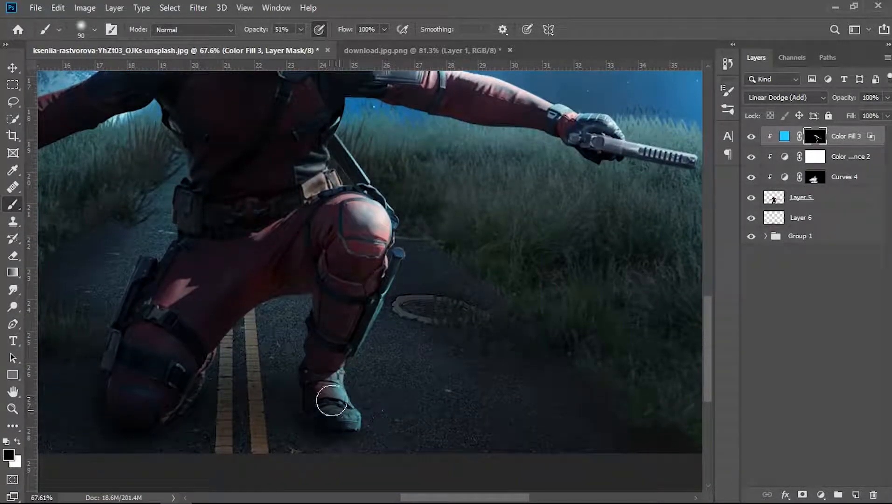
- Touch up the blue light on the kneeling leg through the Color Fill 3 mask at 33% brush opacity
{"action": "scroll", "coordinate": [400, 391], "scroll_direction": "down", "scroll_amount": 2}
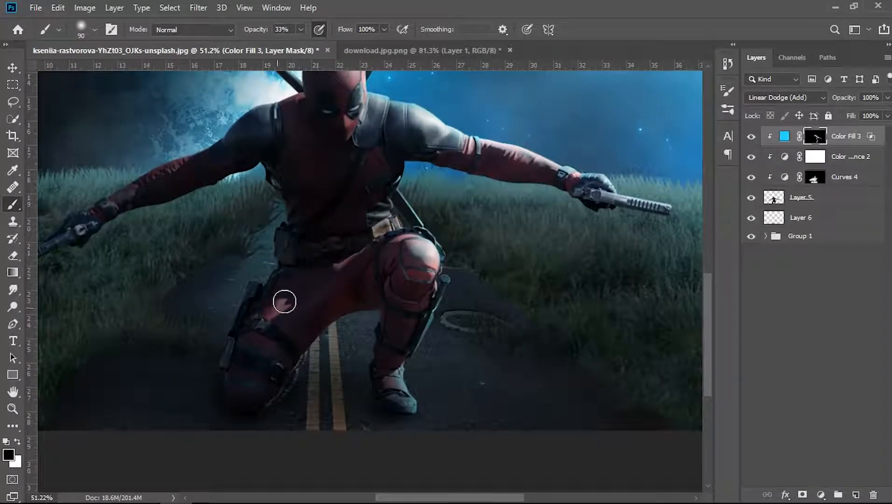
{"action": "key", "text": "x"}
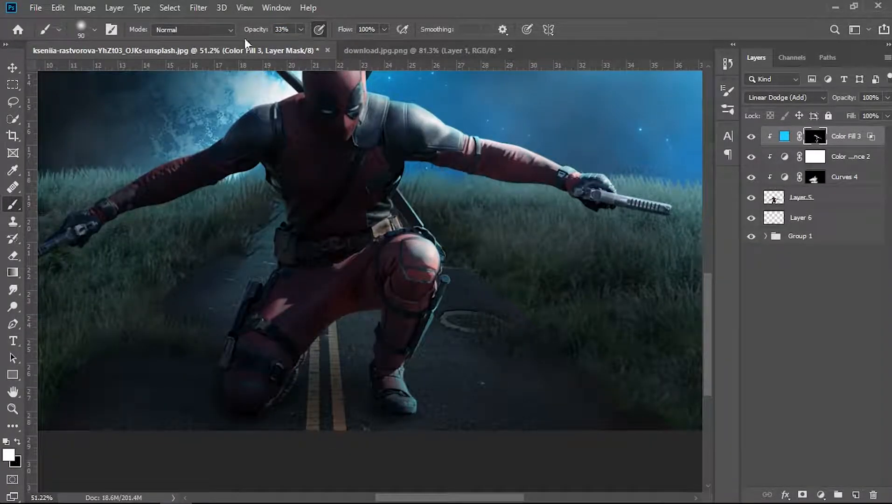
{"action": "scroll", "coordinate": [140, 235], "scroll_direction": "down", "scroll_amount": 1}
- Paint blue rim light along the shadow-side arm and gun at 91% brush opacity, trimming the spill with black
{"action": "scroll", "coordinate": [198, 161], "scroll_direction": "up", "scroll_amount": 2}
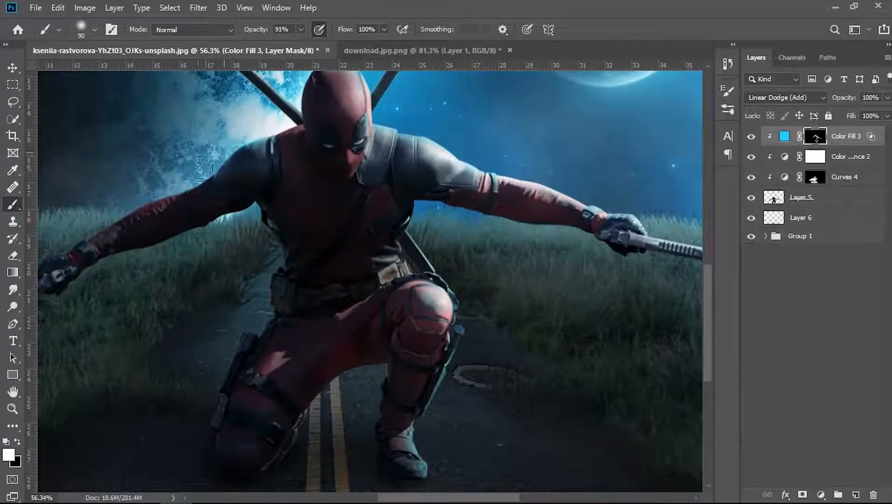
{"action": "key", "text": "x"}
{"action": "scroll", "coordinate": [129, 255], "scroll_direction": "down", "scroll_amount": 2}
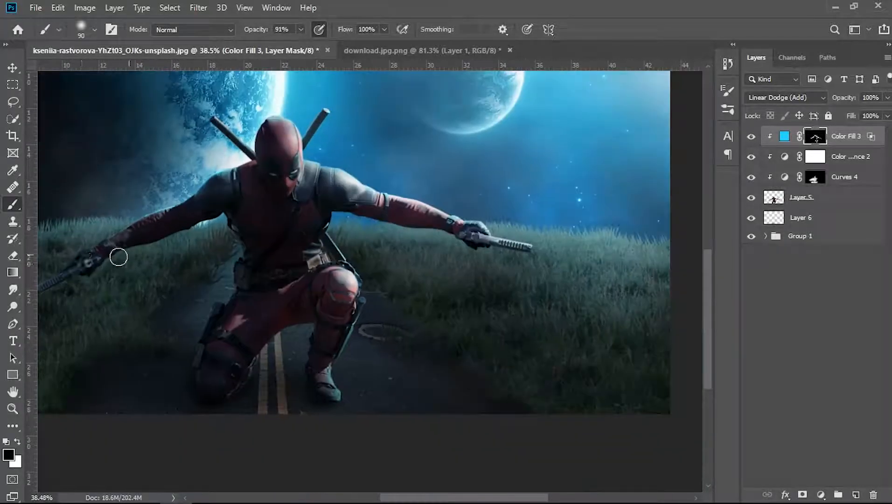
{"action": "scroll", "coordinate": [170, 160], "scroll_direction": "up", "scroll_amount": 3}
{"action": "key", "text": "x"}
{"action": "scroll", "coordinate": [65, 243], "scroll_direction": "down", "scroll_amount": 2}
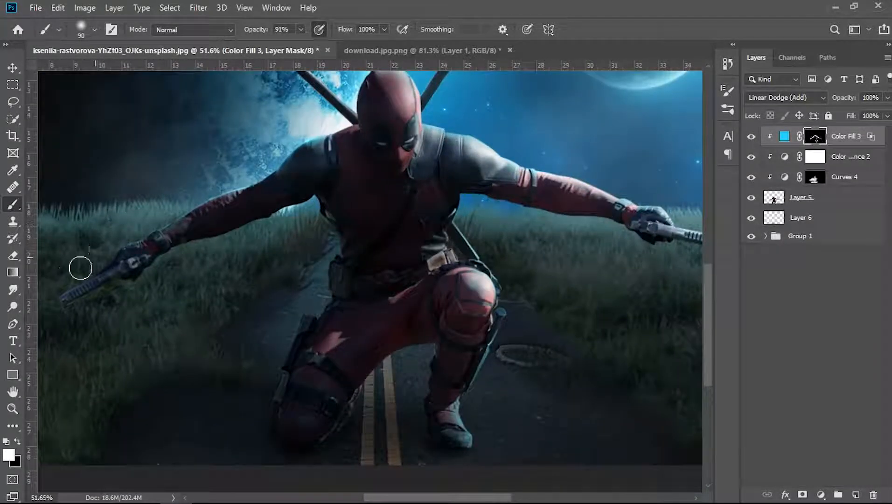
{"action": "key", "text": "x"}
{"action": "scroll", "coordinate": [155, 270], "scroll_direction": "down", "scroll_amount": 3}
{"action": "scroll", "coordinate": [468, 366], "scroll_direction": "up", "scroll_amount": 3}
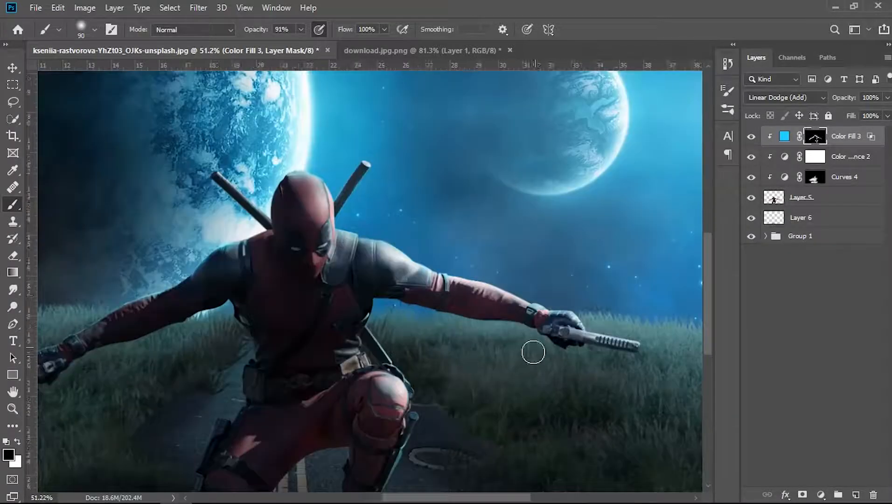
- Refine the blue rim along the moonlit shoulder and forearm in the Color Fill 3 mask, alternating white and black
{"action": "scroll", "coordinate": [563, 397], "scroll_direction": "down", "scroll_amount": 1}
{"action": "scroll", "coordinate": [563, 397], "scroll_direction": "up", "scroll_amount": 1}
{"action": "scroll", "coordinate": [563, 396], "scroll_direction": "up", "scroll_amount": 3}
{"action": "key", "text": "x"}
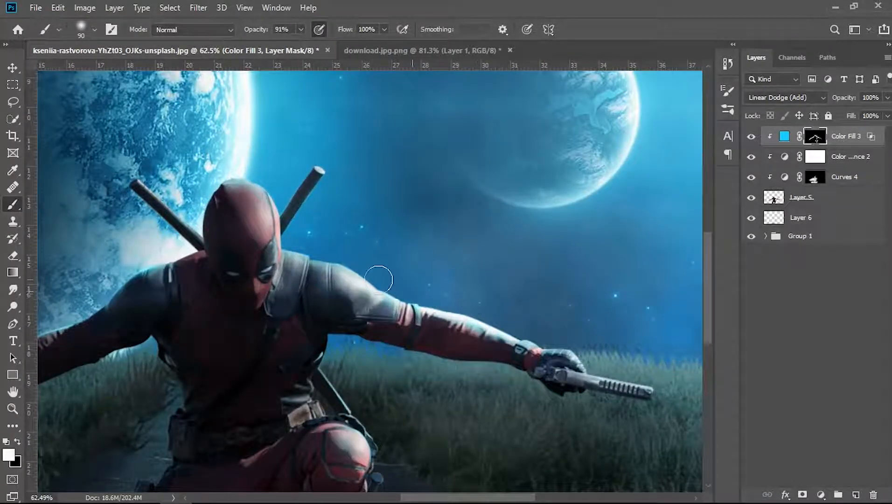
{"action": "key", "text": "x"}
{"action": "mouse_move", "coordinate": [327, 275]}
{"action": "left_mouse_down"}
{"action": "mouse_move", "coordinate": [373, 310]}
{"action": "mouse_move", "coordinate": [372, 284]}
{"action": "mouse_move", "coordinate": [387, 288]}
{"action": "mouse_move", "coordinate": [381, 317]}
{"action": "mouse_move", "coordinate": [489, 350]}
{"action": "left_mouse_up"}
{"action": "key", "text": "x"}
{"action": "key", "text": "x"}
{"action": "scroll", "coordinate": [372, 408], "scroll_direction": "down", "scroll_amount": 3}
{"action": "scroll", "coordinate": [392, 160], "scroll_direction": "up", "scroll_amount": 3}
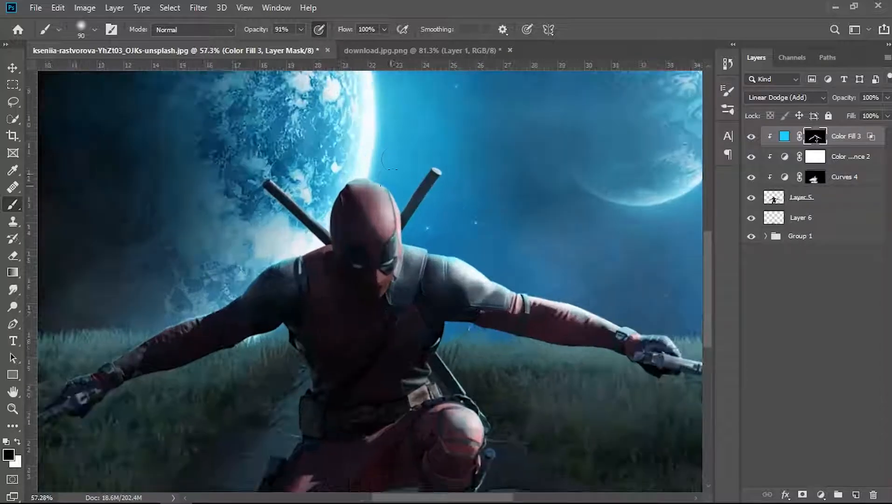
- Refine the blue highlights on the masked head in the Color Fill 3 mask, alternating white and black
{"action": "scroll", "coordinate": [480, 196], "scroll_direction": "up", "scroll_amount": 2}
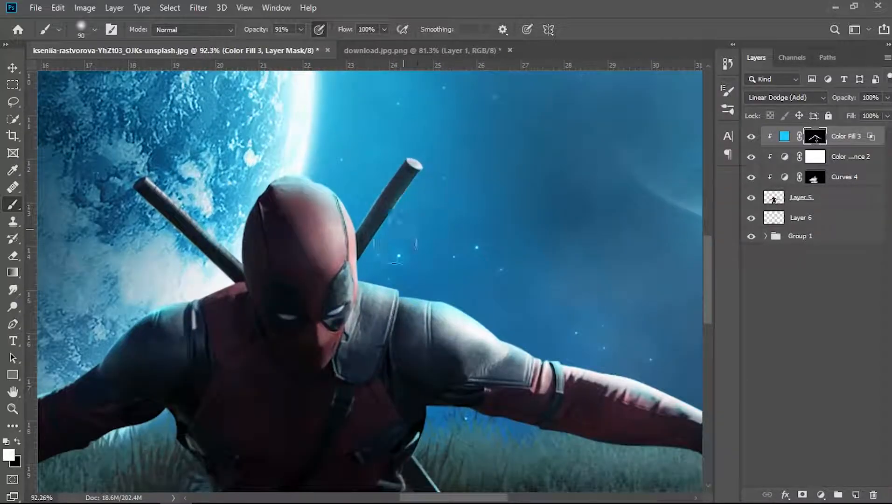
{"action": "key", "text": "x"}
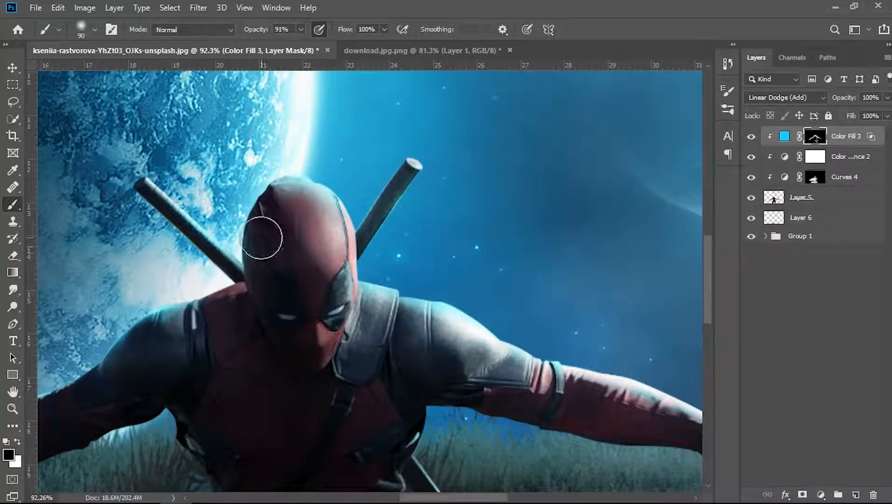
{"action": "key", "text": "x"}
{"action": "mouse_move", "coordinate": [343, 219]}
{"action": "left_mouse_down"}
{"action": "mouse_move", "coordinate": [316, 213]}
{"action": "mouse_move", "coordinate": [335, 203]}
{"action": "mouse_move", "coordinate": [336, 217]}
{"action": "mouse_move", "coordinate": [321, 203]}
{"action": "mouse_move", "coordinate": [307, 222]}
{"action": "left_mouse_up"}
{"action": "key", "text": "x"}
{"action": "key", "text": "x"}
{"action": "key", "text": "x"}
{"action": "scroll", "coordinate": [411, 416], "scroll_direction": "down", "scroll_amount": 6}
{"action": "scroll", "coordinate": [513, 404], "scroll_direction": "up", "scroll_amount": 3}
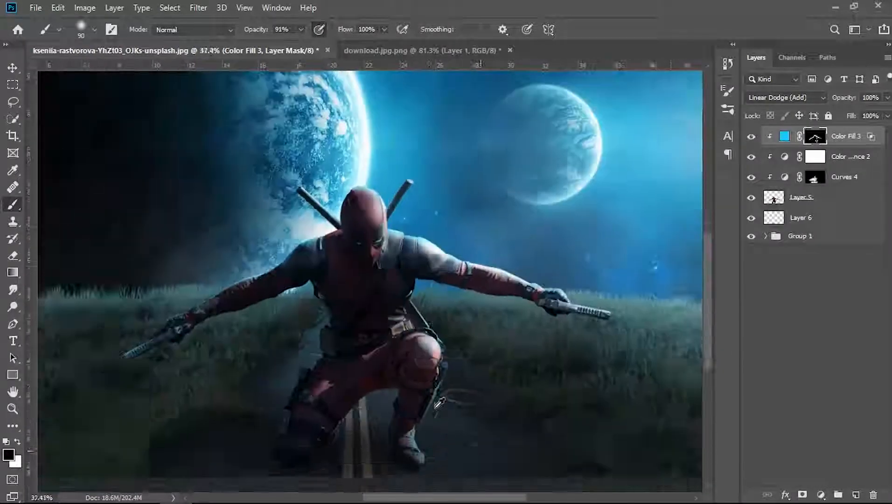
{"action": "scroll", "coordinate": [467, 355], "scroll_direction": "down", "scroll_amount": 2}
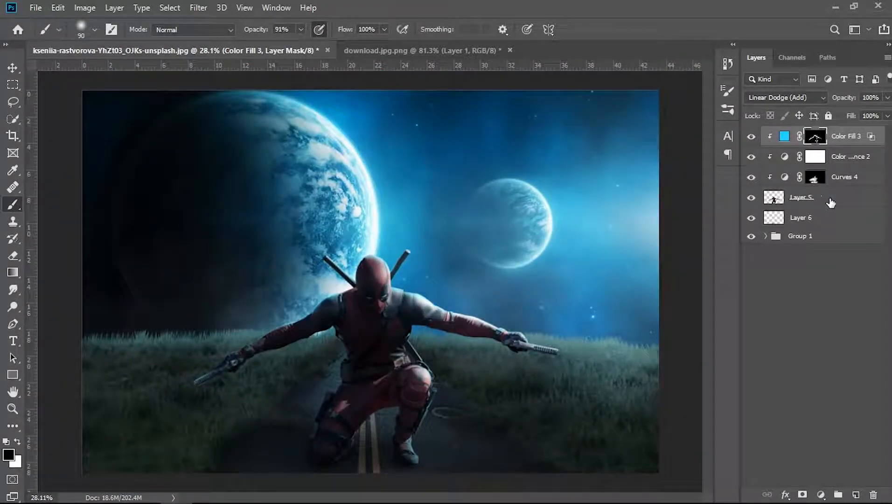
{"action": "scroll", "coordinate": [407, 397], "scroll_direction": "up", "scroll_amount": 1}
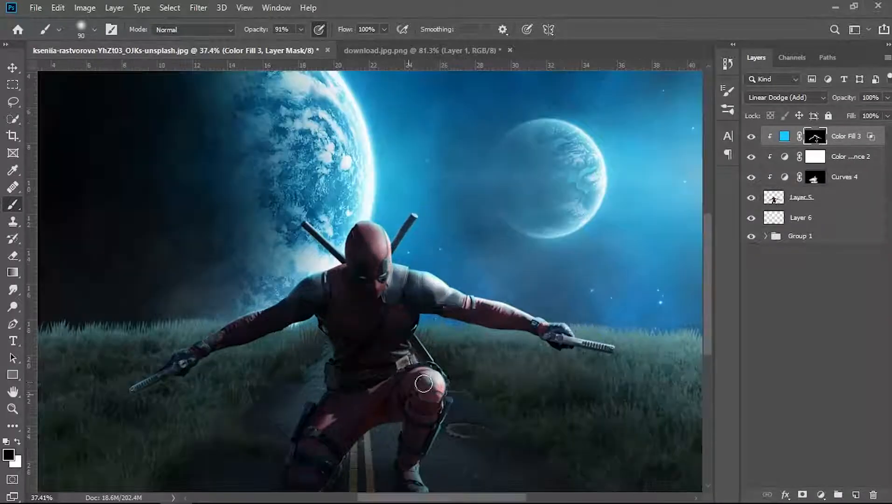
- Add an Exposure adjustment clipped to the figure, raise its exposure, and invert its mask to black
{"action": "left_click", "coordinate": [820, 495]}
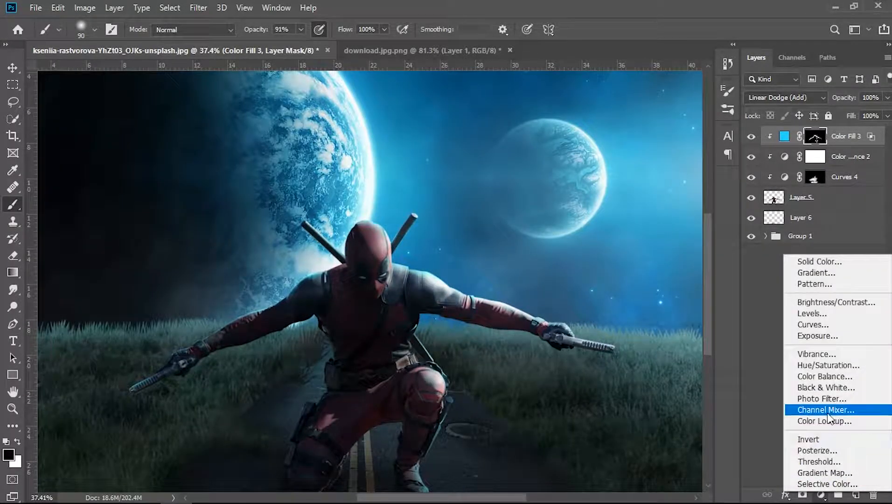
{"action": "left_click", "coordinate": [823, 336]}
{"action": "left_click", "coordinate": [631, 320]}
{"action": "left_click_drag", "start_coordinate": [633, 174], "coordinate": [686, 177]}
{"action": "left_click", "coordinate": [724, 85]}
{"action": "key", "text": "ctrl+i"}
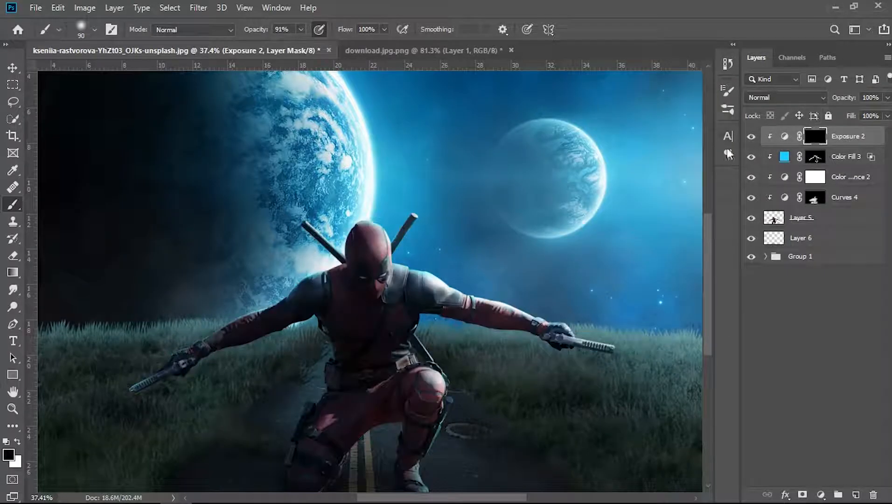
- Paint a thin bright edge along the moonlit gun hand and forearm in the Exposure 2 mask with a 25 px brush
{"action": "scroll", "coordinate": [609, 316], "scroll_direction": "up", "scroll_amount": 5, "text": "alt"}
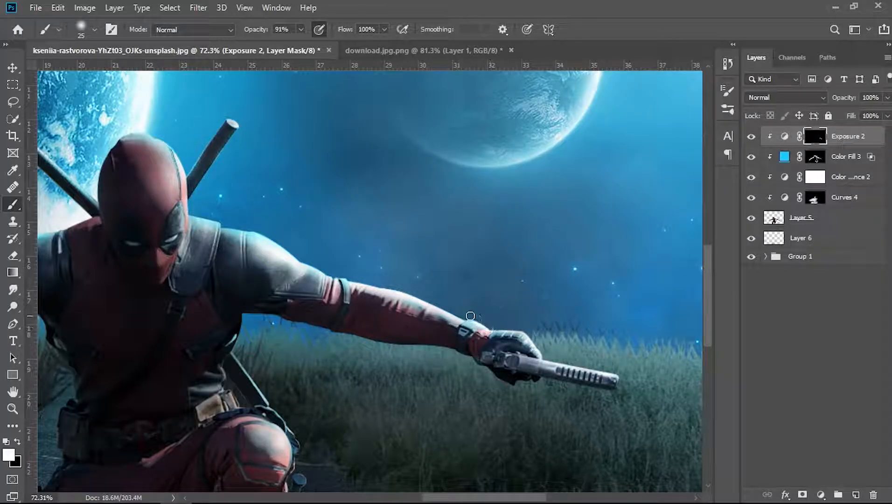
{"action": "scroll", "coordinate": [405, 317], "scroll_direction": "up", "scroll_amount": 3, "text": "alt"}
{"action": "key", "text": "x"}
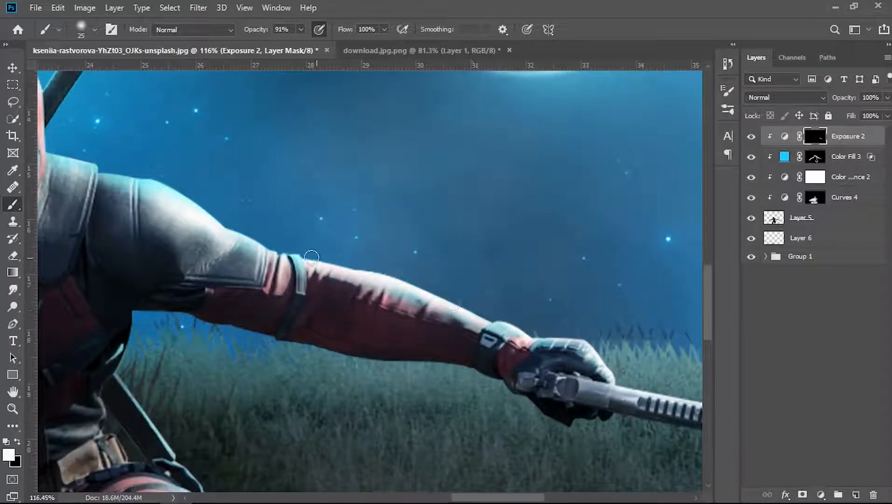
{"action": "scroll", "coordinate": [179, 189], "scroll_direction": "down", "scroll_amount": 3, "text": "alt"}
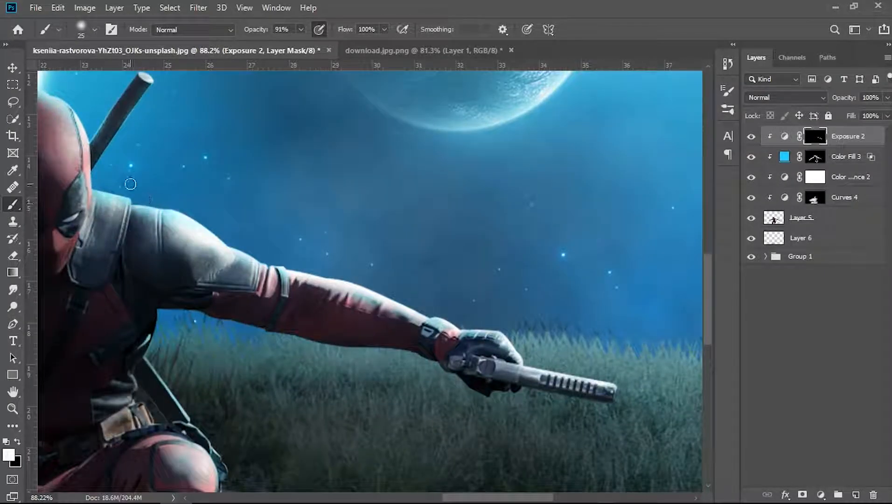
- Brighten the edges of the moonlit-side sword handle and the head through the Exposure 2 mask
{"action": "scroll", "coordinate": [140, 198], "scroll_direction": "down", "scroll_amount": 5, "text": "alt"}
{"action": "scroll", "coordinate": [420, 179], "scroll_direction": "up", "scroll_amount": 6, "text": "alt"}
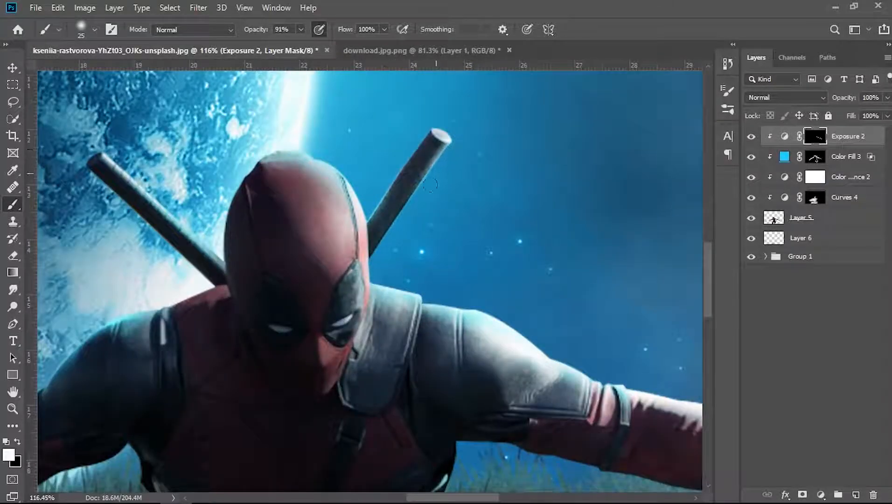
{"action": "mouse_move", "coordinate": [392, 241]}
{"action": "left_mouse_down"}
{"action": "mouse_move", "coordinate": [443, 148]}
{"action": "mouse_move", "coordinate": [383, 257]}
{"action": "left_mouse_up"}
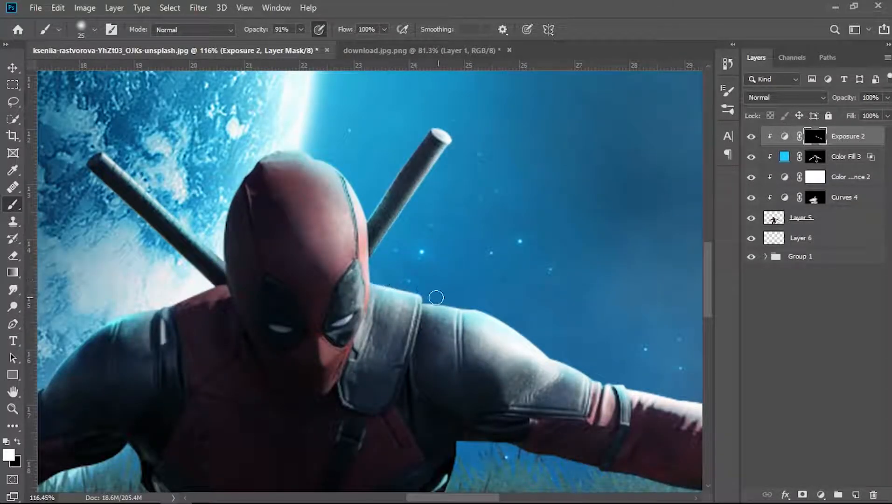
{"action": "mouse_move", "coordinate": [380, 272]}
{"action": "left_mouse_down"}
{"action": "mouse_move", "coordinate": [372, 230]}
{"action": "mouse_move", "coordinate": [378, 263]}
{"action": "mouse_move", "coordinate": [374, 244]}
{"action": "mouse_move", "coordinate": [369, 252]}
{"action": "mouse_move", "coordinate": [379, 230]}
{"action": "left_mouse_up"}
{"action": "key", "text": "x"}
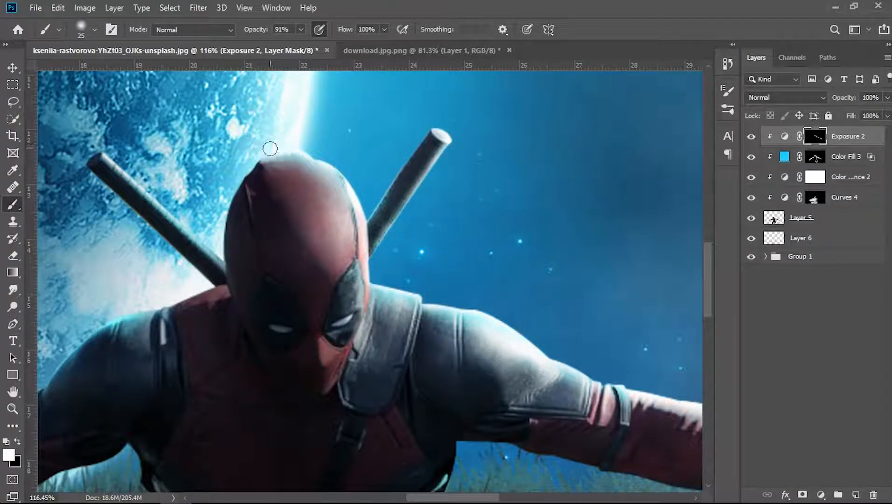
- Brighten the shadow-side shoulder, undo the last stroke, and paint a straight highlight along that side's sword handle in the Exposure 2 mask
{"action": "scroll", "coordinate": [275, 150], "scroll_direction": "down", "scroll_amount": 5}
{"action": "scroll", "coordinate": [278, 238], "scroll_direction": "up", "scroll_amount": 5}
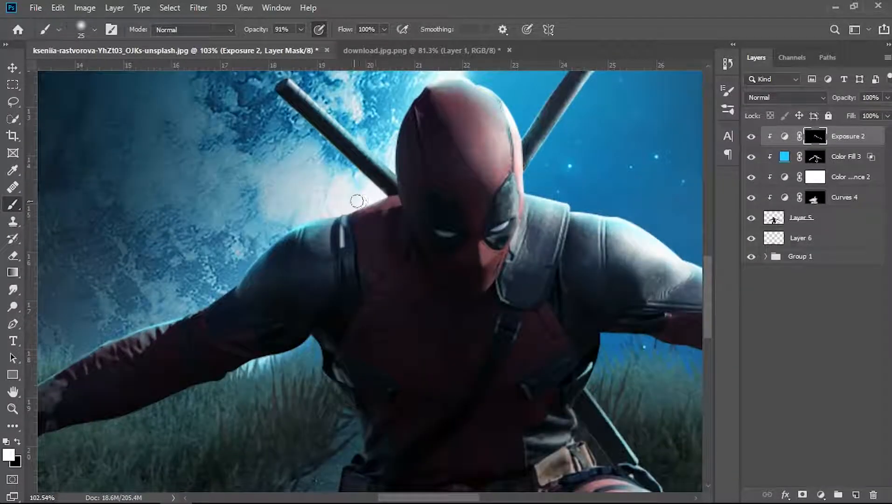
{"action": "scroll", "coordinate": [241, 274], "scroll_direction": "down", "scroll_amount": 5}
{"action": "scroll", "coordinate": [324, 178], "scroll_direction": "up", "scroll_amount": 5}
{"action": "key", "text": "ctrl+z"}
{"action": "left_click", "coordinate": [208, 117]}
{"action": "left_click", "coordinate": [325, 224], "text": "shift"}
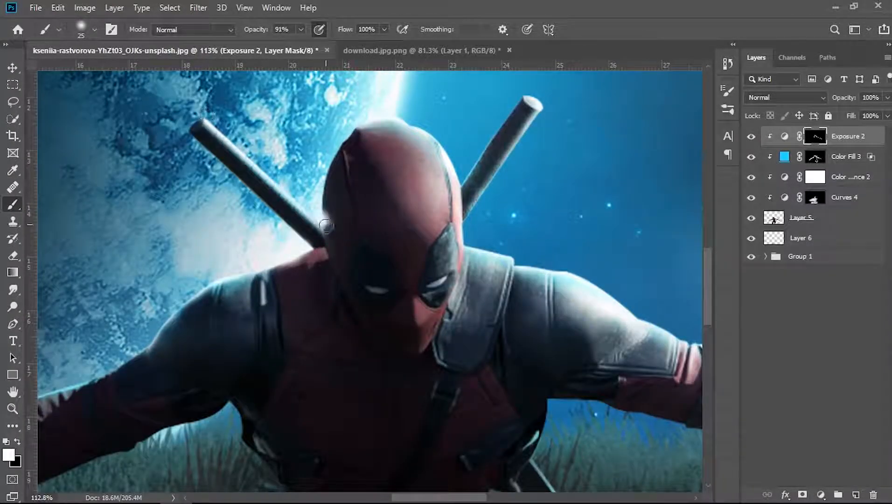
- Paint a bright edge along the shadow-side arm, glove and gun in the Exposure 2 mask
{"action": "scroll", "coordinate": [130, 286], "scroll_direction": "down", "scroll_amount": 5}
{"action": "scroll", "coordinate": [360, 295], "scroll_direction": "up", "scroll_amount": 4}
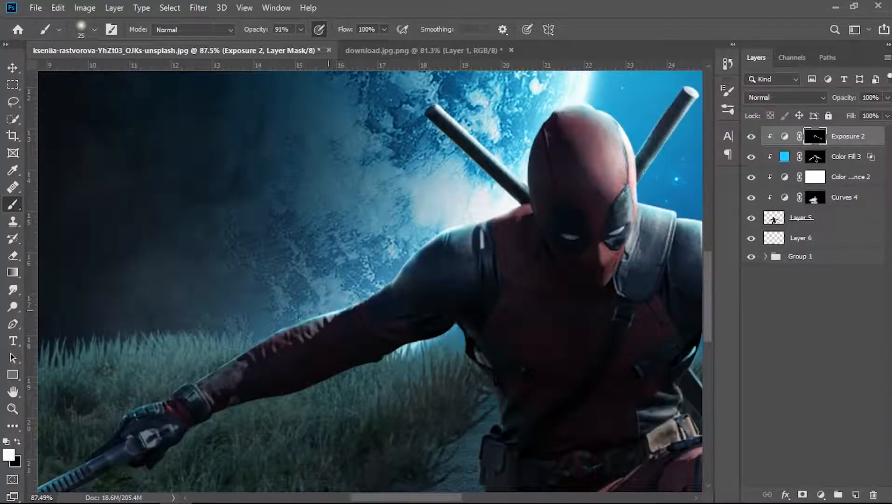
{"action": "scroll", "coordinate": [261, 326], "scroll_direction": "down", "scroll_amount": 1}
{"action": "left_click_drag", "start_coordinate": [265, 318], "coordinate": [174, 376]}
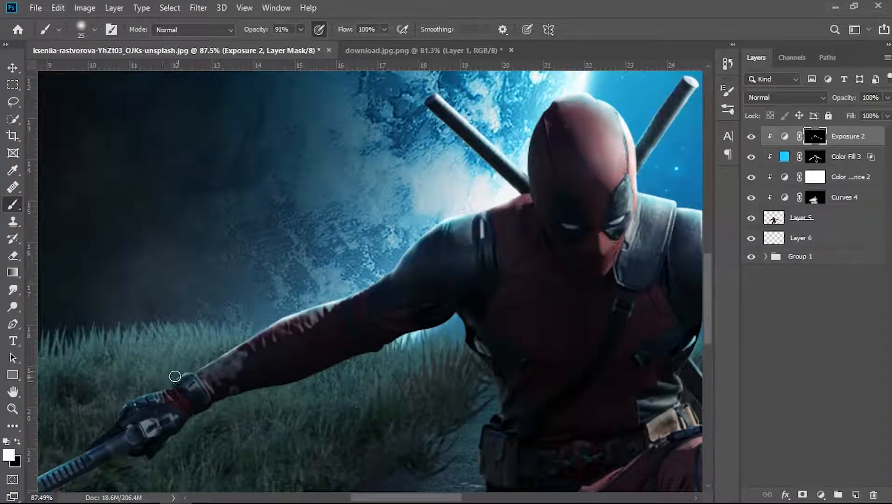
{"action": "scroll", "coordinate": [175, 376], "scroll_direction": "up", "scroll_amount": 2}
{"action": "scroll", "coordinate": [83, 432], "scroll_direction": "down", "scroll_amount": 2}
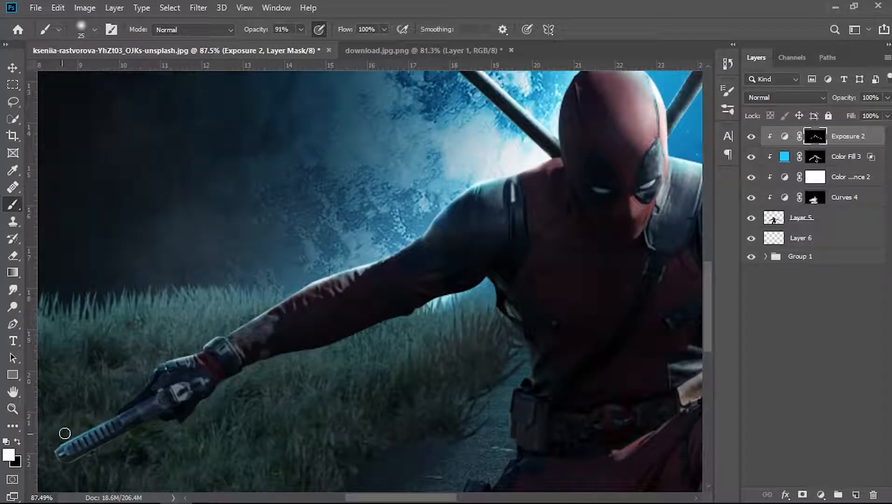
{"action": "scroll", "coordinate": [254, 408], "scroll_direction": "down", "scroll_amount": 4}
- Brighten the outer edges of the raised knee, shin strap and boot in the Exposure 2 mask, trimming with black
{"action": "scroll", "coordinate": [361, 394], "scroll_direction": "up", "scroll_amount": 5}
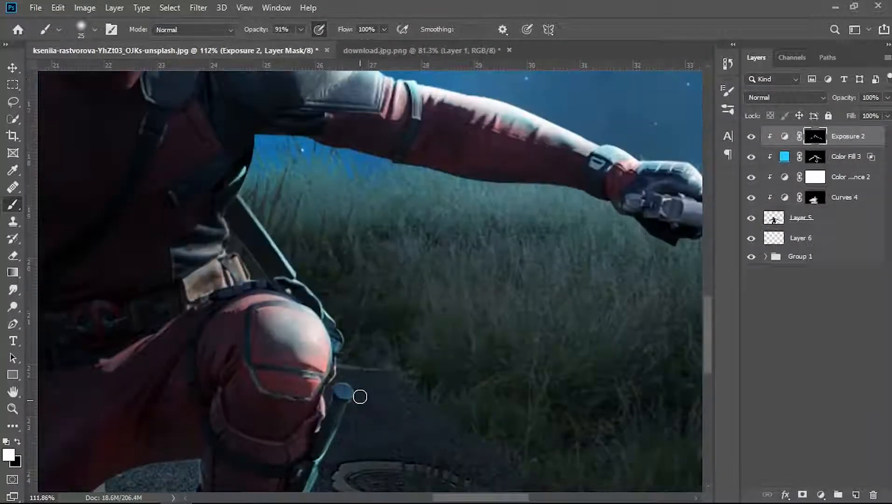
{"action": "scroll", "coordinate": [332, 358], "scroll_direction": "down", "scroll_amount": 1}
{"action": "scroll", "coordinate": [328, 407], "scroll_direction": "down", "scroll_amount": 5}
{"action": "left_click_drag", "start_coordinate": [256, 391], "coordinate": [273, 433]}
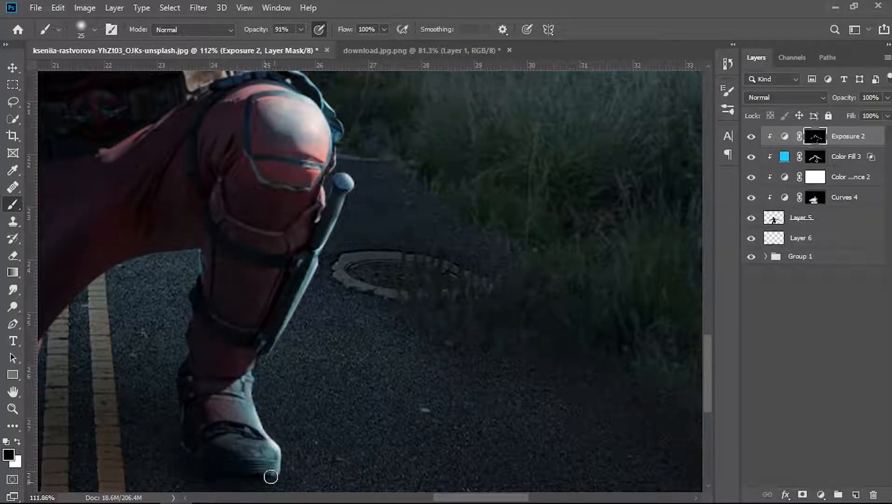
{"action": "scroll", "coordinate": [358, 334], "scroll_direction": "down", "scroll_amount": 4}
{"action": "scroll", "coordinate": [340, 300], "scroll_direction": "up", "scroll_amount": 4}
{"action": "key", "text": "x"}
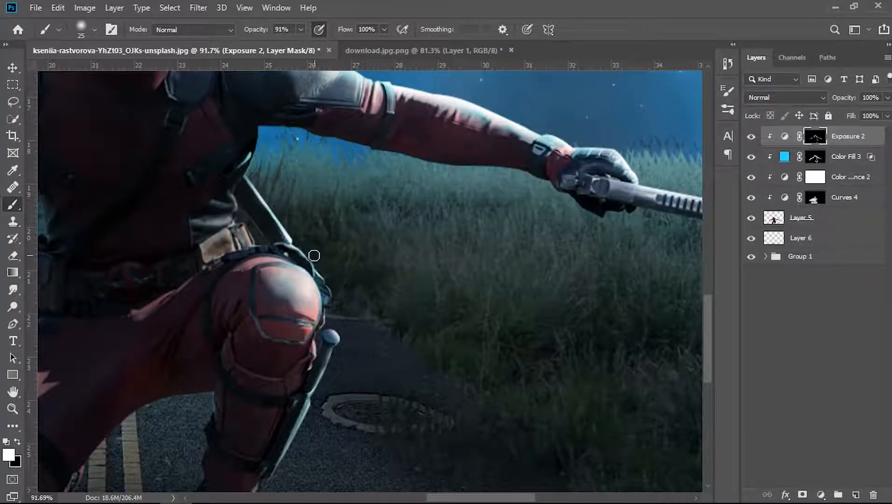
{"action": "scroll", "coordinate": [328, 323], "scroll_direction": "down", "scroll_amount": 6}
{"action": "key", "text": "x"}
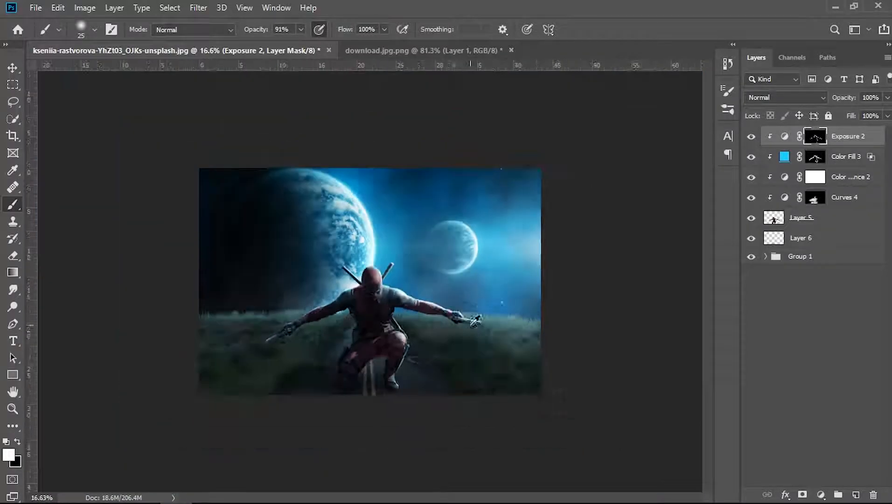
- Create a new layer above Exposure 2 and choose a light blue foreground colour
{"action": "scroll", "coordinate": [708, 259], "scroll_direction": "up", "scroll_amount": 3}
{"action": "key", "text": "ctrl+2"}
{"action": "left_click", "coordinate": [856, 493]}
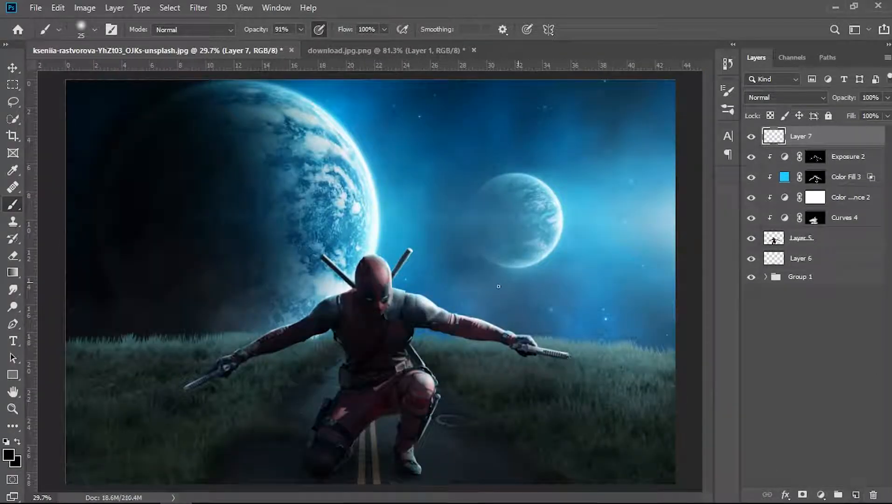
{"action": "left_click", "coordinate": [11, 452]}
{"action": "left_click", "coordinate": [239, 276]}
{"action": "left_click", "coordinate": [518, 269]}
- Enlarge the brush to 1200 px and dab a soft light blue glow on the new layer, above the horizon beneath the small planet
{"action": "key", "text": "bracketright"}
{"action": "key", "text": "bracketright"}
{"action": "key", "text": "bracketright"}
{"action": "key", "text": "bracketright"}
{"action": "key", "text": "bracketright"}
{"action": "key", "text": "bracketright"}
{"action": "key", "text": "bracketright"}
{"action": "key", "text": "bracketright"}
{"action": "left_click", "coordinate": [619, 297]}
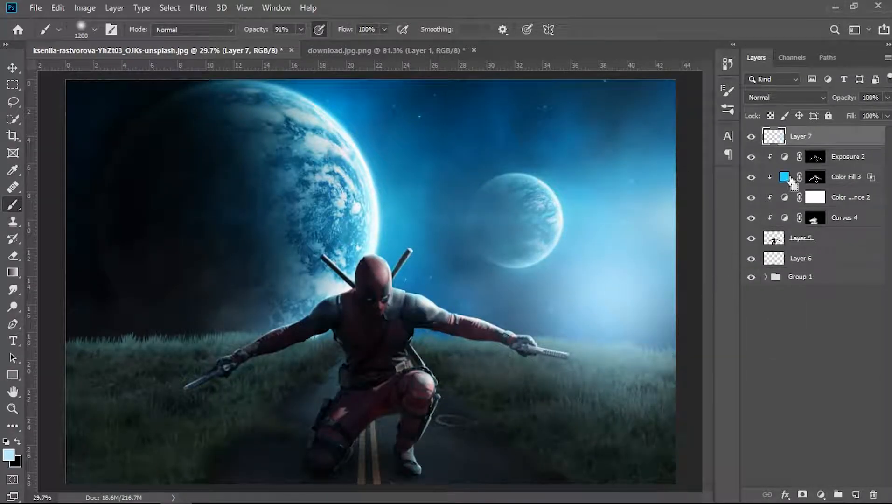
- Set Layer 7's blending mode to Color Dodge and enlarge its glow, shifting it towards the picture's right edge
{"action": "left_click", "coordinate": [783, 97]}
{"action": "left_click", "coordinate": [793, 216]}
{"action": "key", "text": "ctrl+t"}
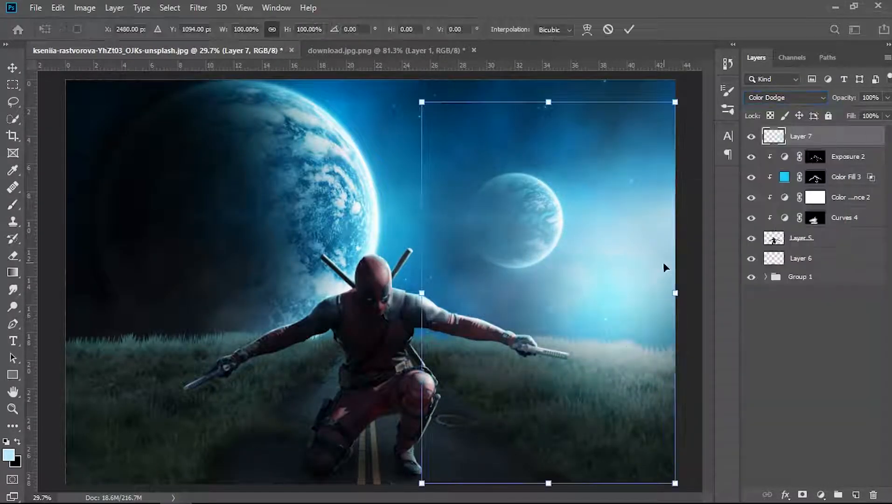
{"action": "key", "text": "ctrl+0"}
{"action": "left_click_drag", "start_coordinate": [579, 292], "coordinate": [635, 274]}
{"action": "left_click_drag", "start_coordinate": [415, 449], "coordinate": [263, 502]}
{"action": "left_click_drag", "start_coordinate": [415, 112], "coordinate": [348, 166]}
{"action": "left_click_drag", "start_coordinate": [636, 277], "coordinate": [667, 281]}
{"action": "key", "text": "ctrl+0"}
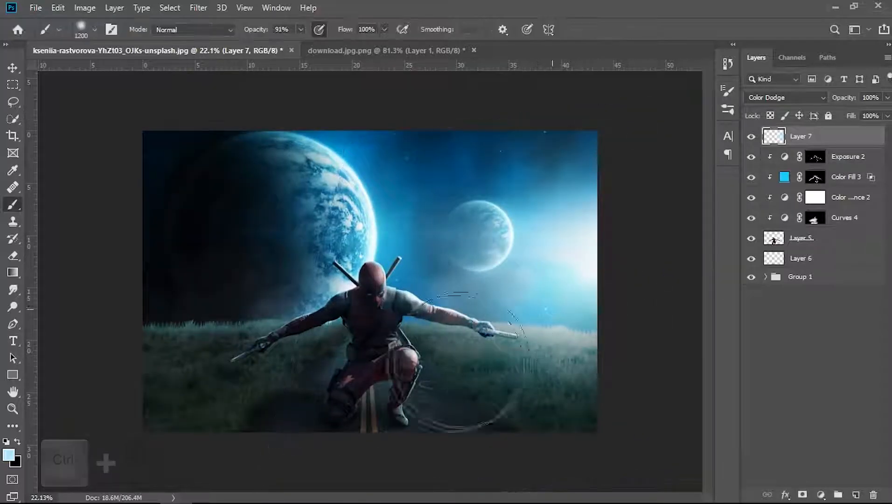
- Turn on the CMYK proof preview, then slightly reposition the Layer 7 glow and lower its opacity to 44%
{"action": "scroll", "coordinate": [561, 341], "scroll_direction": "up", "scroll_amount": 6}
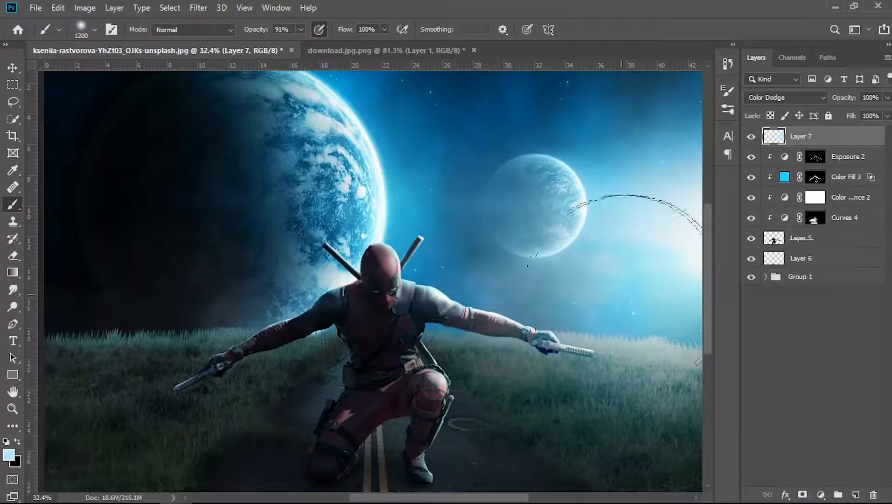
{"action": "scroll", "coordinate": [561, 341], "scroll_direction": "down", "scroll_amount": 6}
{"action": "key", "text": "ctrl+y"}
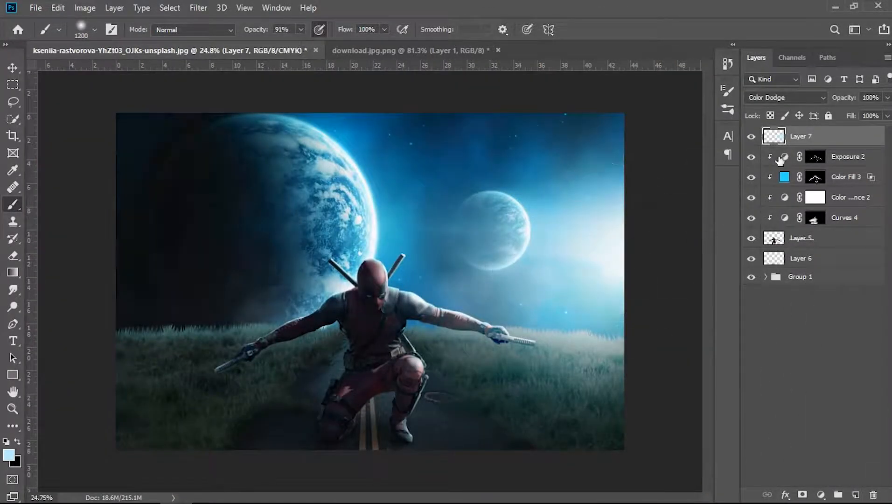
{"action": "key", "text": "ctrl+t"}
{"action": "mouse_move", "coordinate": [523, 290]}
{"action": "left_mouse_down"}
{"action": "mouse_move", "coordinate": [560, 283]}
{"action": "mouse_move", "coordinate": [534, 303]}
{"action": "left_mouse_up"}
{"action": "left_click_drag", "start_coordinate": [843, 97], "coordinate": [823, 119]}
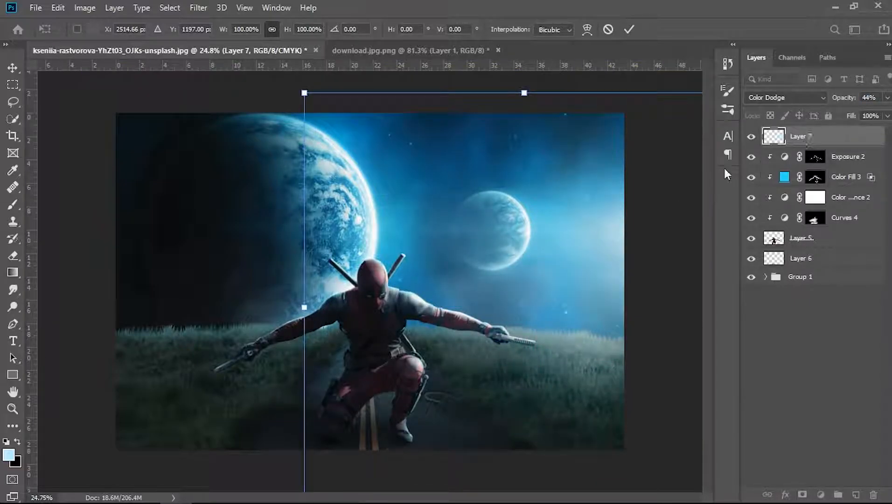
{"action": "key", "text": "Return"}
{"action": "key", "text": "b"}
{"action": "scroll", "coordinate": [469, 272], "scroll_direction": "up", "scroll_amount": 3}
{"action": "scroll", "coordinate": [481, 294], "scroll_direction": "down", "scroll_amount": 5}
{"action": "scroll", "coordinate": [496, 317], "scroll_direction": "up", "scroll_amount": 2}
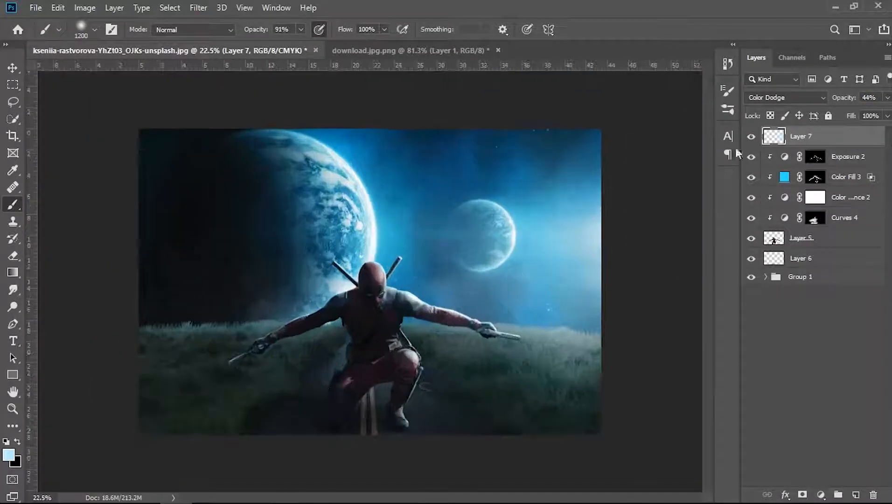
{"action": "scroll", "coordinate": [378, 408], "scroll_direction": "down", "scroll_amount": 2}
{"action": "scroll", "coordinate": [478, 398], "scroll_direction": "up", "scroll_amount": 4}
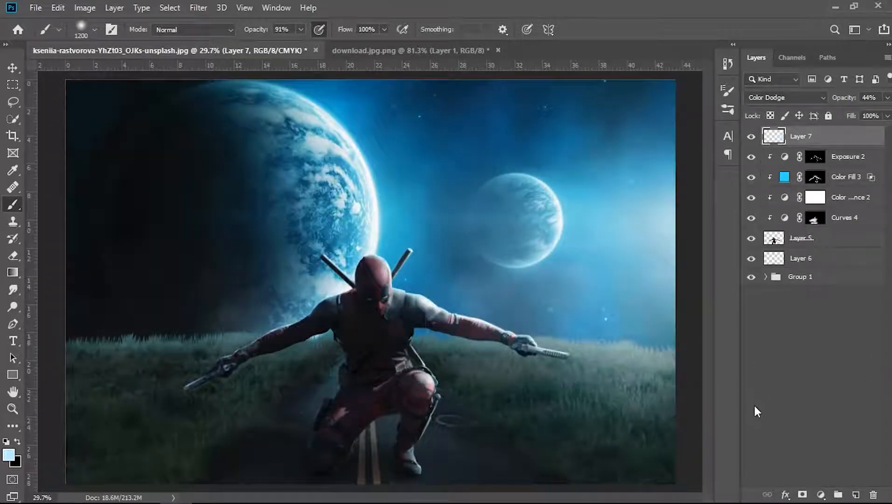
- Add a new layer clipped above Exposure 2 and choose a bright blue foreground colour
{"action": "left_click", "coordinate": [873, 160]}
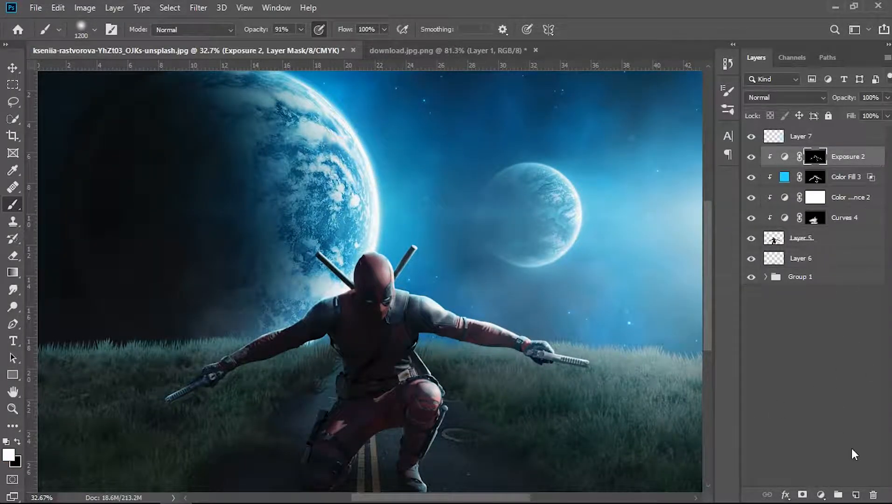
{"action": "left_click", "coordinate": [856, 495]}
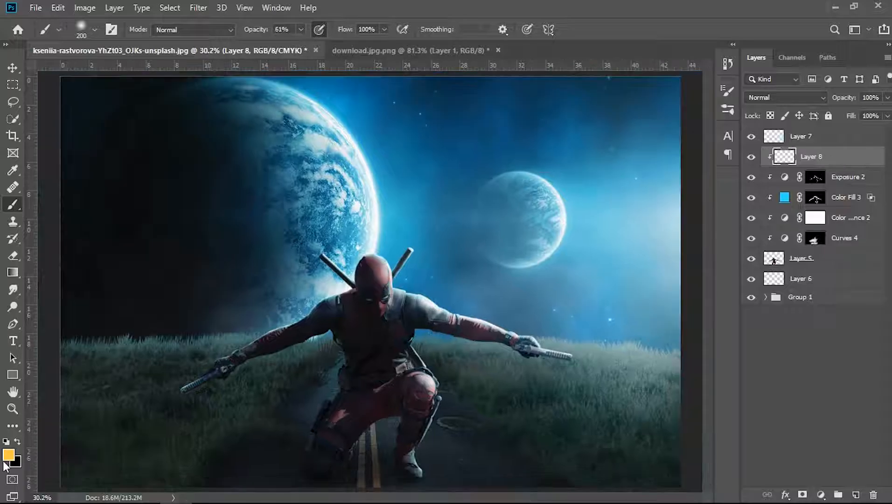
{"action": "left_click", "coordinate": [8, 454]}
{"action": "left_click_drag", "start_coordinate": [389, 410], "coordinate": [389, 350]}
{"action": "left_click", "coordinate": [483, 272]}
- Dab soft blue onto the muzzle ends of both guns on Layer 8 with a 200 px brush at 61% opacity
{"action": "scroll", "coordinate": [513, 373], "scroll_direction": "up", "scroll_amount": 5}
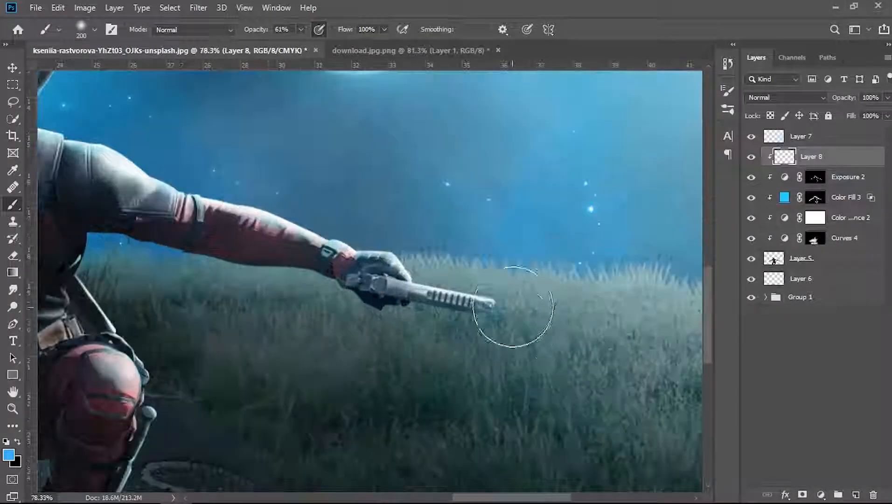
{"action": "scroll", "coordinate": [578, 375], "scroll_direction": "down", "scroll_amount": 6}
{"action": "scroll", "coordinate": [189, 366], "scroll_direction": "up", "scroll_amount": 5}
{"action": "left_click", "coordinate": [184, 368]}
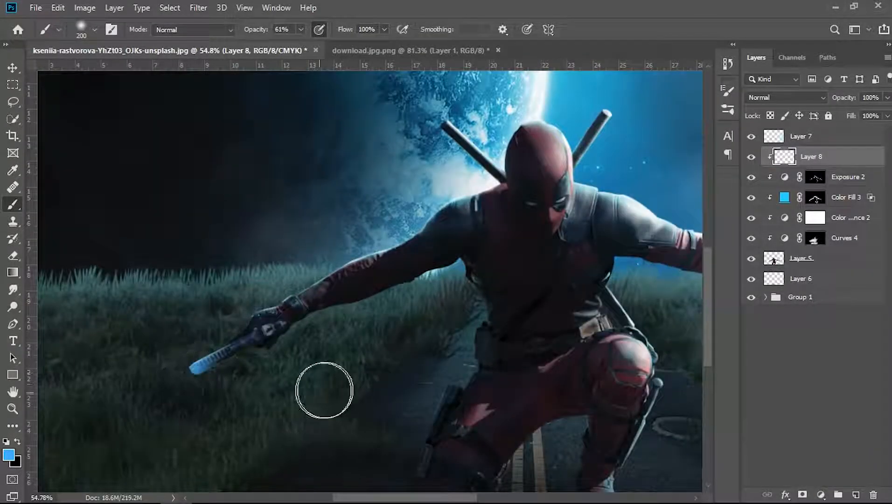
{"action": "scroll", "coordinate": [281, 413], "scroll_direction": "down", "scroll_amount": 4}
{"action": "scroll", "coordinate": [611, 378], "scroll_direction": "up", "scroll_amount": 5}
{"action": "scroll", "coordinate": [497, 342], "scroll_direction": "down", "scroll_amount": 3}
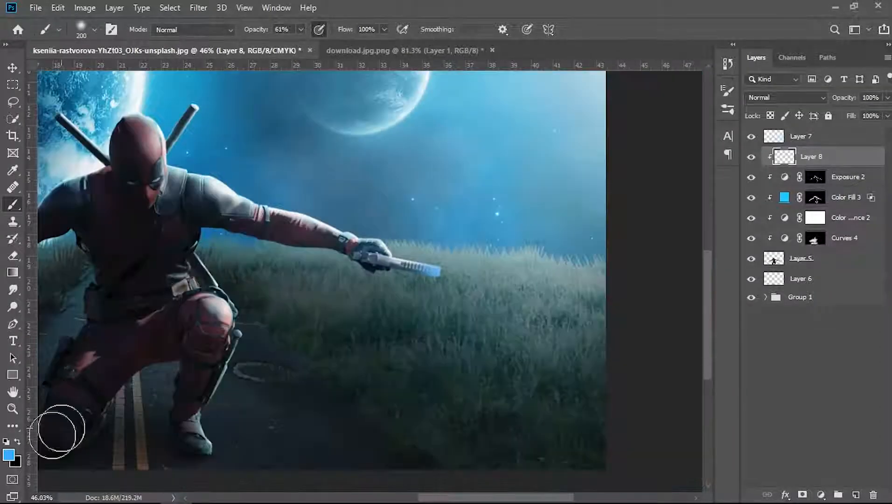
- Choose light cyan (#6eeafc) and brighten the muzzle of the gun beneath the small planet with a 50 px brush
{"action": "left_click", "coordinate": [8, 454]}
{"action": "left_click_drag", "start_coordinate": [366, 349], "coordinate": [366, 356]}
{"action": "left_click_drag", "start_coordinate": [305, 280], "coordinate": [286, 277]}
{"action": "left_click", "coordinate": [466, 271]}
{"action": "scroll", "coordinate": [468, 298], "scroll_direction": "up", "scroll_amount": 5}
{"action": "key", "text": "bracketleft"}
{"action": "key", "text": "bracketleft"}
{"action": "key", "text": "bracketleft"}
{"action": "key", "text": "bracketleft"}
{"action": "key", "text": "bracketleft"}
{"action": "key", "text": "bracketleft"}
{"action": "key", "text": "bracketleft"}
{"action": "key", "text": "bracketleft"}
{"action": "key", "text": "bracketleft"}
{"action": "left_click_drag", "start_coordinate": [393, 242], "coordinate": [406, 225]}
{"action": "left_click_drag", "start_coordinate": [372, 255], "coordinate": [388, 209]}
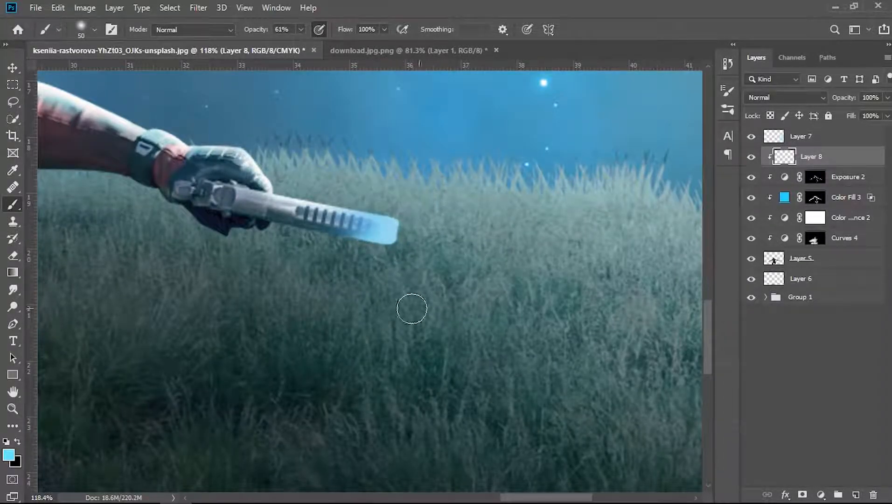
- Brighten the muzzle of the shadow-side gun with the same light cyan on Layer 8
{"action": "scroll", "coordinate": [412, 308], "scroll_direction": "down", "scroll_amount": 5}
{"action": "scroll", "coordinate": [149, 309], "scroll_direction": "up", "scroll_amount": 4}
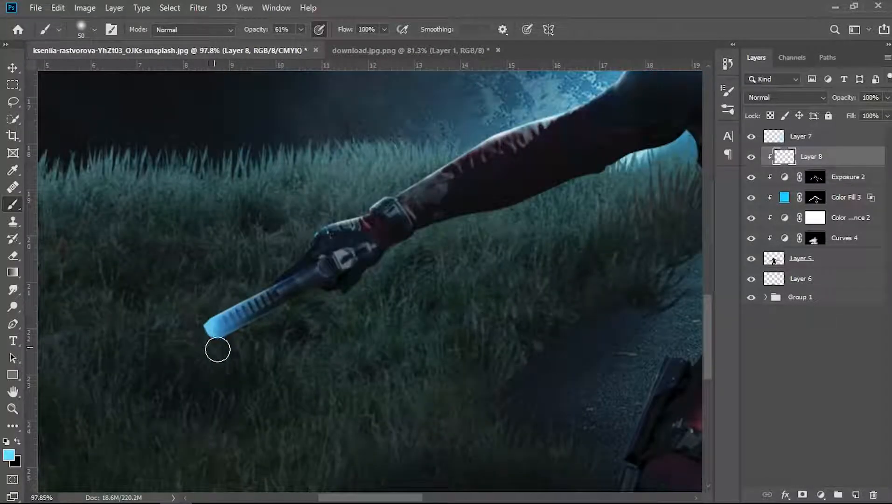
{"action": "scroll", "coordinate": [402, 396], "scroll_direction": "down", "scroll_amount": 5}
{"action": "scroll", "coordinate": [646, 390], "scroll_direction": "up", "scroll_amount": 3}
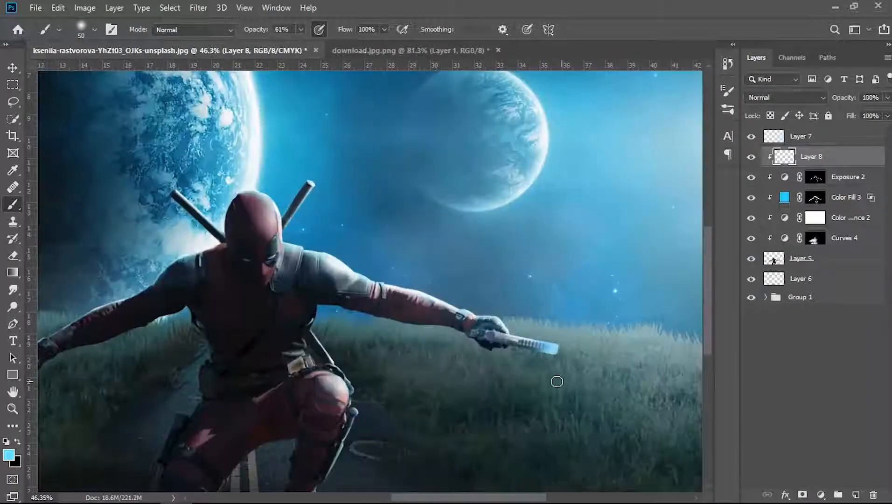
{"action": "scroll", "coordinate": [396, 382], "scroll_direction": "down", "scroll_amount": 2}
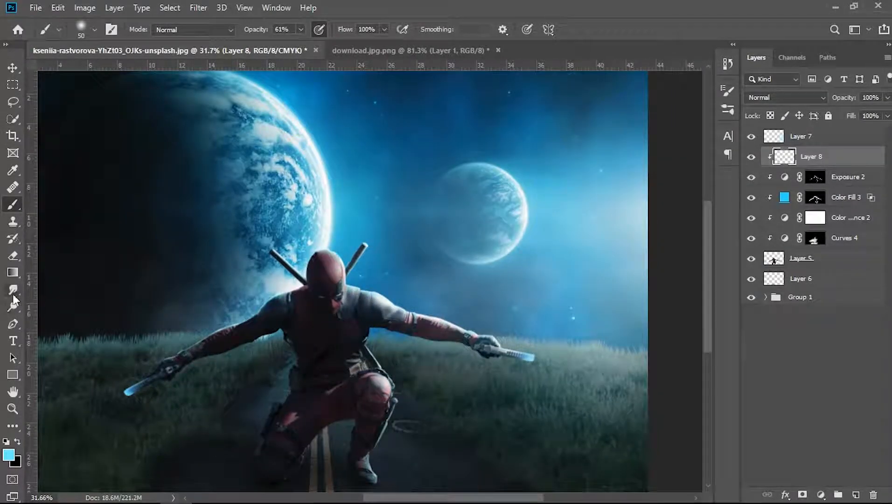
- Smudge the cyan muzzle paint back along the gun slides with a 9 px Smudge tool at 73% strength
{"action": "left_click", "coordinate": [13, 289]}
{"action": "scroll", "coordinate": [650, 427], "scroll_direction": "up", "scroll_amount": 1}
{"action": "scroll", "coordinate": [544, 357], "scroll_direction": "up", "scroll_amount": 3}
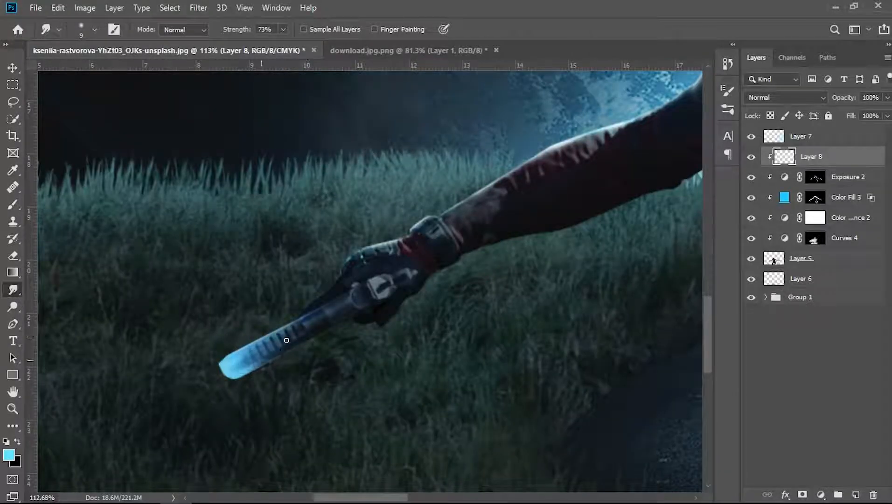
{"action": "scroll", "coordinate": [245, 371], "scroll_direction": "down", "scroll_amount": 5}
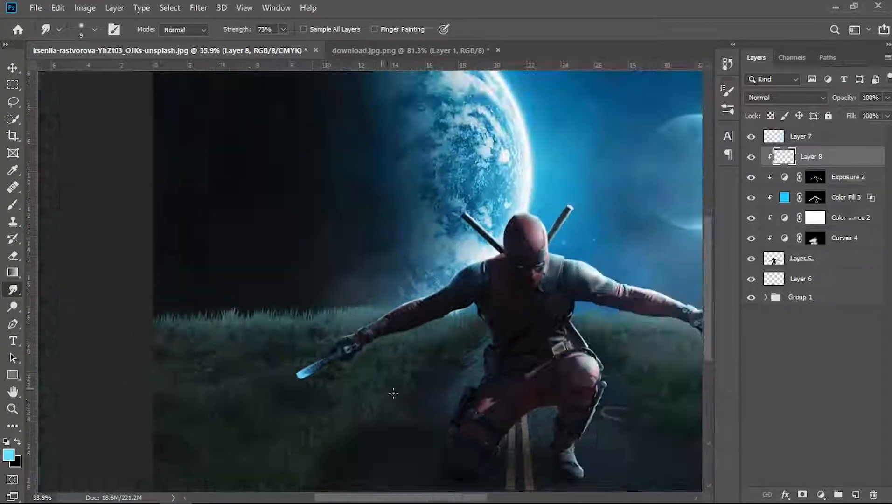
- Add a light cyan (#6eeafc) solid colour fill layer above Layer 8
{"action": "key", "text": "i"}
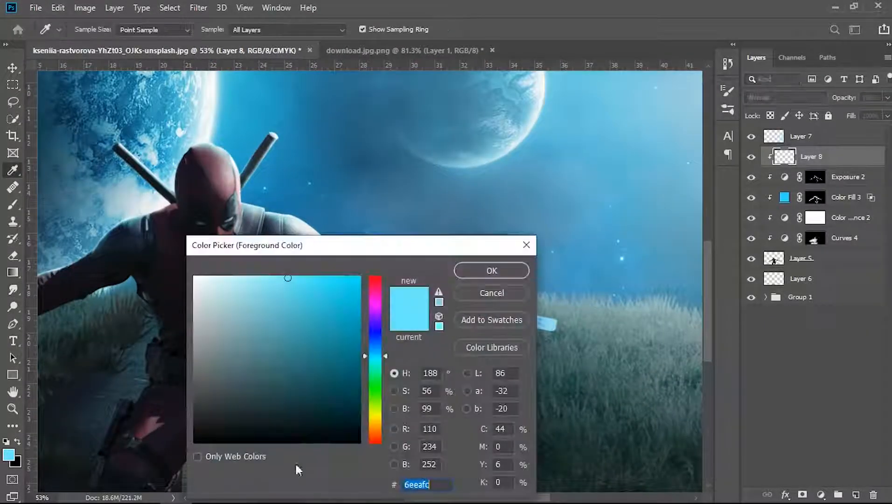
{"action": "left_click", "coordinate": [488, 272]}
{"action": "left_click", "coordinate": [820, 495]}
{"action": "left_click", "coordinate": [811, 306]}
{"action": "left_click", "coordinate": [474, 274]}
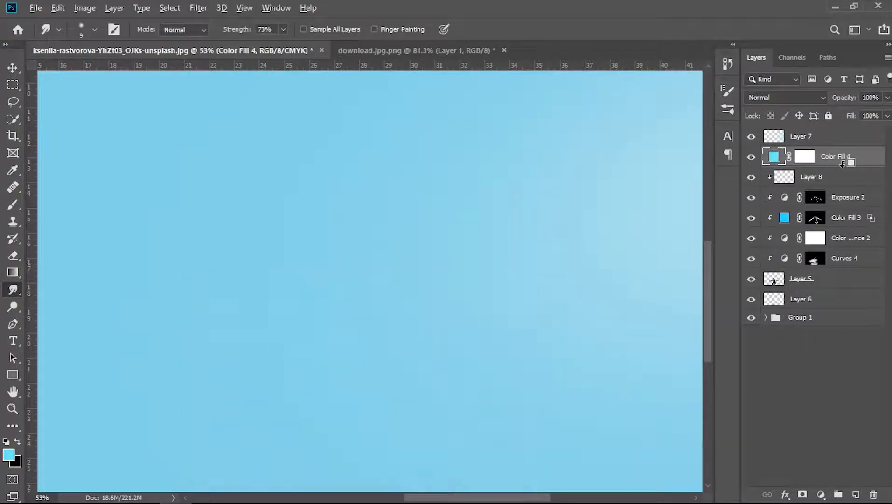
- Clip the cyan fill layer to the figure with Linear Burn blending, and invert its mask to black
{"action": "left_click", "coordinate": [784, 97]}
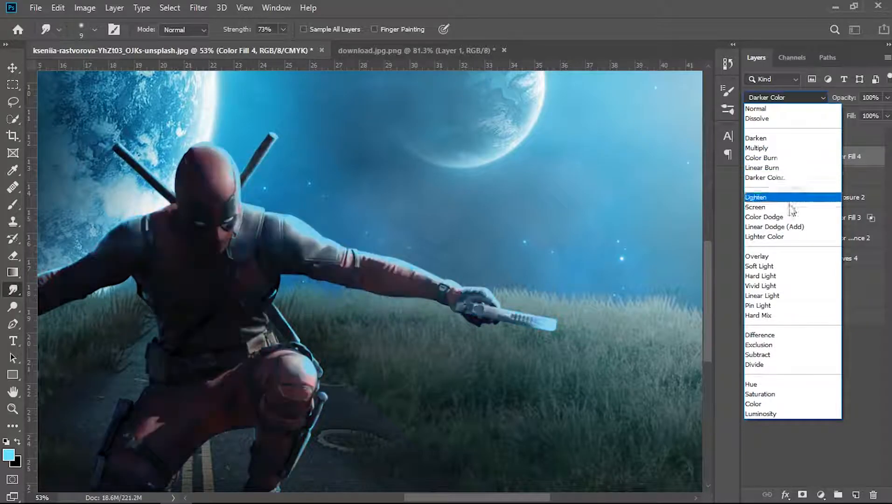
{"action": "left_click", "coordinate": [774, 167]}
{"action": "left_click", "coordinate": [813, 157]}
{"action": "key", "text": "ctrl+i"}
{"action": "key", "text": "d"}
- Paint white in the Color Fill 4 mask over the slide and muzzle of the gun beneath the small planet
{"action": "scroll", "coordinate": [602, 316], "scroll_direction": "up", "scroll_amount": 5}
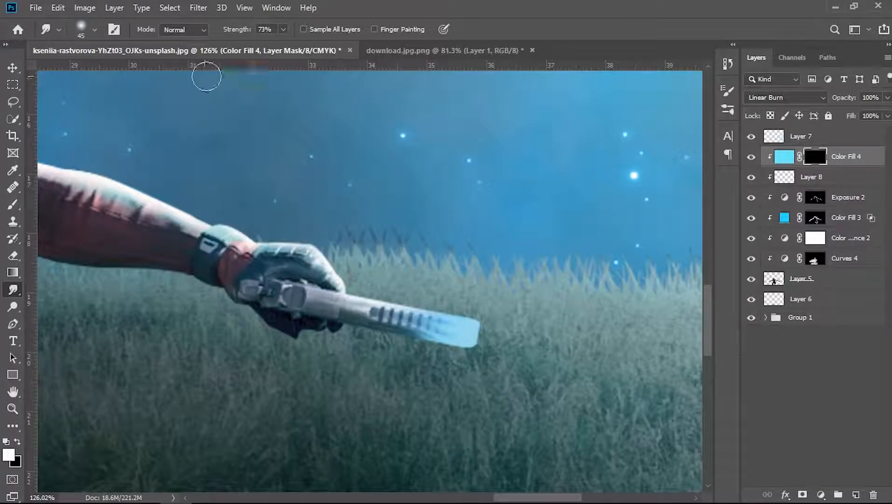
{"action": "key", "text": "b"}
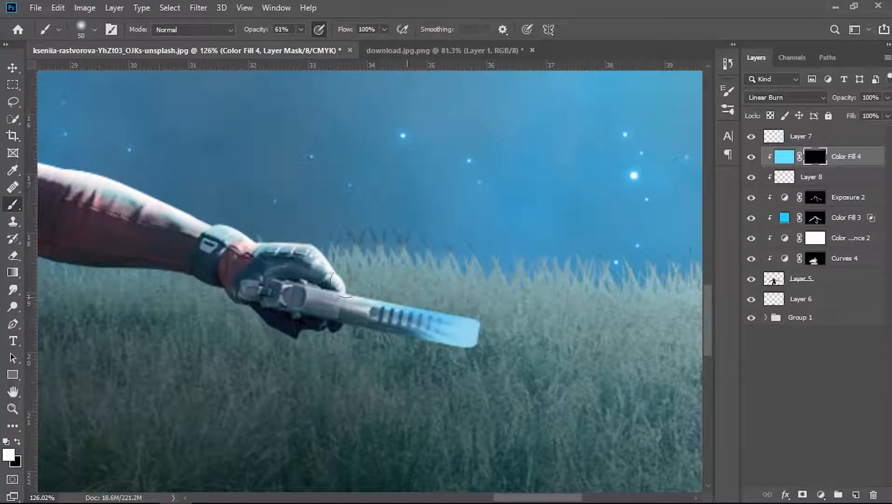
{"action": "mouse_move", "coordinate": [454, 353]}
{"action": "left_mouse_down"}
{"action": "mouse_move", "coordinate": [433, 326]}
{"action": "mouse_move", "coordinate": [484, 364]}
{"action": "mouse_move", "coordinate": [408, 338]}
{"action": "mouse_move", "coordinate": [382, 355]}
{"action": "left_mouse_up"}
{"action": "scroll", "coordinate": [382, 354], "scroll_direction": "down", "scroll_amount": 2}
{"action": "scroll", "coordinate": [382, 355], "scroll_direction": "down", "scroll_amount": 4}
{"action": "scroll", "coordinate": [354, 373], "scroll_direction": "up", "scroll_amount": 5}
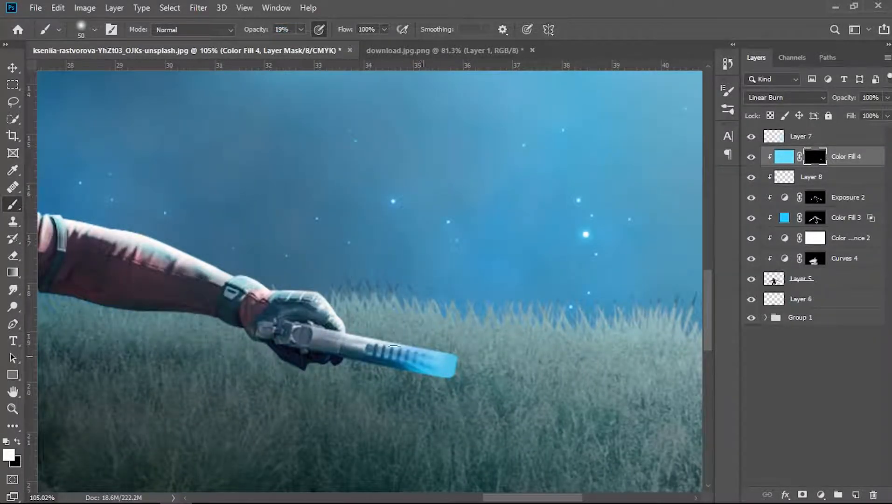
- Tint the shadow-side gun's muzzle in the Color Fill 4 mask with the white brush at 19% opacity
{"action": "scroll", "coordinate": [387, 346], "scroll_direction": "down", "scroll_amount": 4}
{"action": "scroll", "coordinate": [275, 289], "scroll_direction": "up", "scroll_amount": 3}
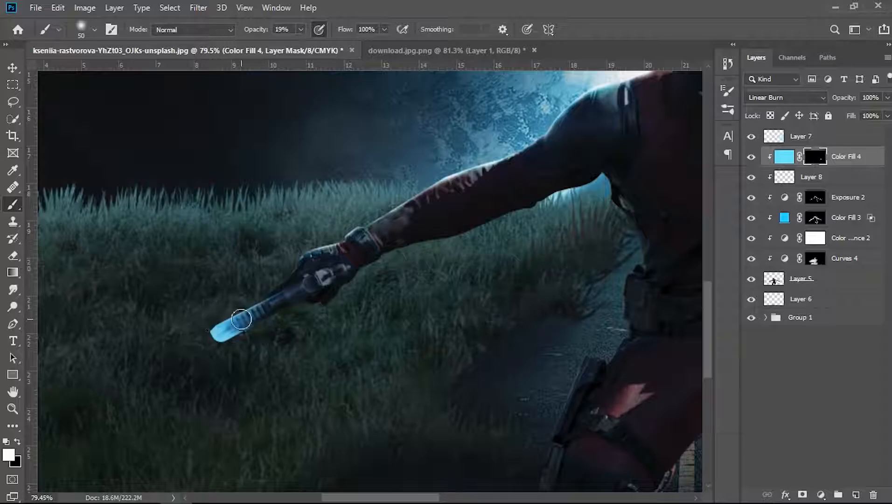
{"action": "scroll", "coordinate": [259, 294], "scroll_direction": "down", "scroll_amount": 5}
- Move the cigarette smoke image over the outstretched gun arm beneath the small planet and set its blending mode to Screen
{"action": "left_click_drag", "start_coordinate": [397, 254], "coordinate": [501, 308]}
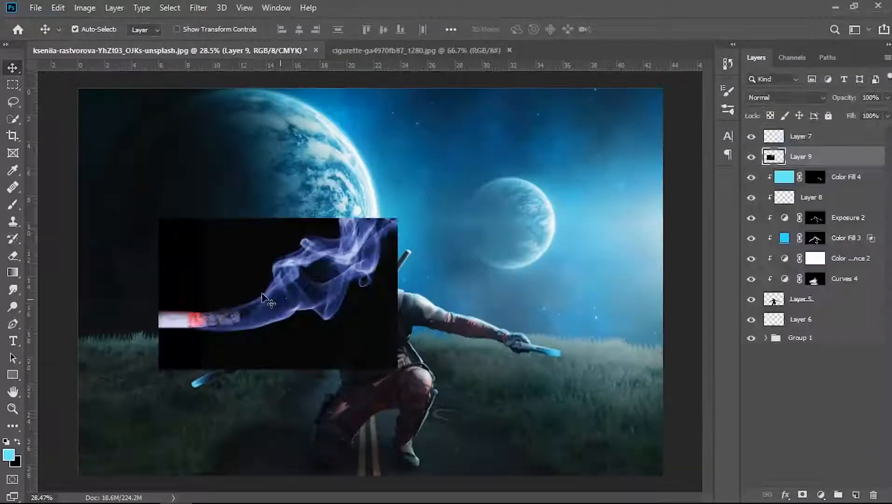
{"action": "left_click", "coordinate": [793, 98]}
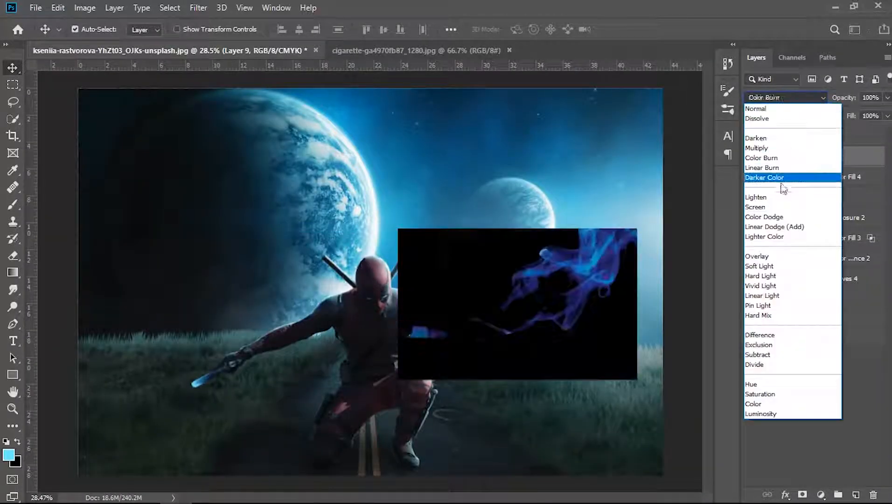
{"action": "left_click", "coordinate": [762, 209]}
- Scale the smoke layer down to about 17% and position it at the muzzle of the gun beneath the small planet
{"action": "key", "text": "ctrl+t"}
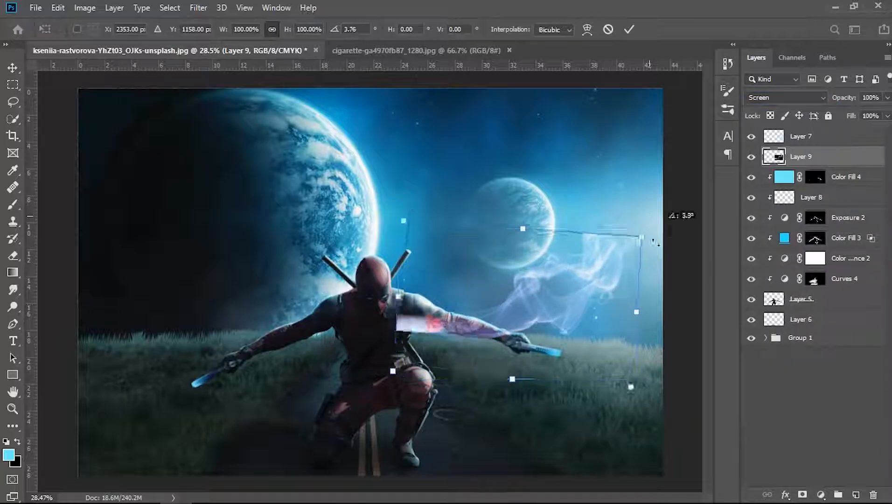
{"action": "scroll", "coordinate": [650, 230], "scroll_direction": "up", "scroll_amount": 1}
{"action": "left_click_drag", "start_coordinate": [650, 230], "coordinate": [578, 360]}
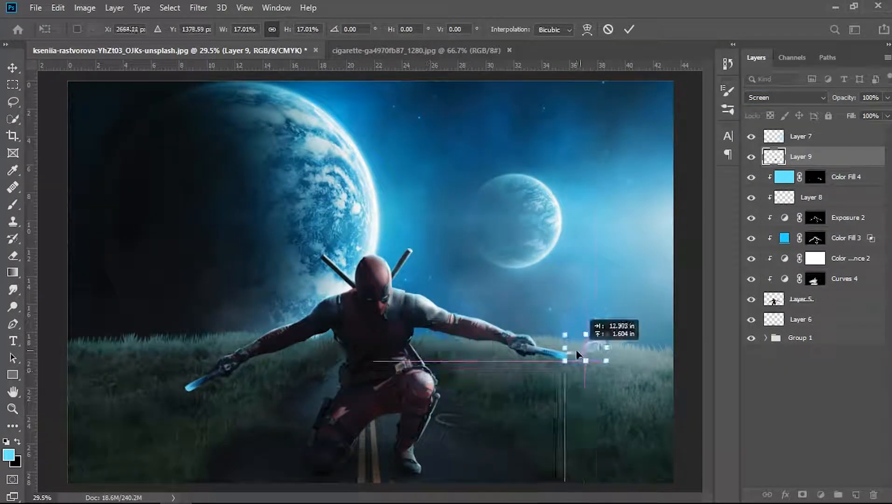
{"action": "left_click_drag", "start_coordinate": [627, 329], "coordinate": [618, 366]}
{"action": "key", "text": "Return"}
- Add a mask to the smoke layer and hide the cigarette and the smoke's upper end with a 70 px black brush at 56% opacity
{"action": "scroll", "coordinate": [615, 371], "scroll_direction": "up", "scroll_amount": 5}
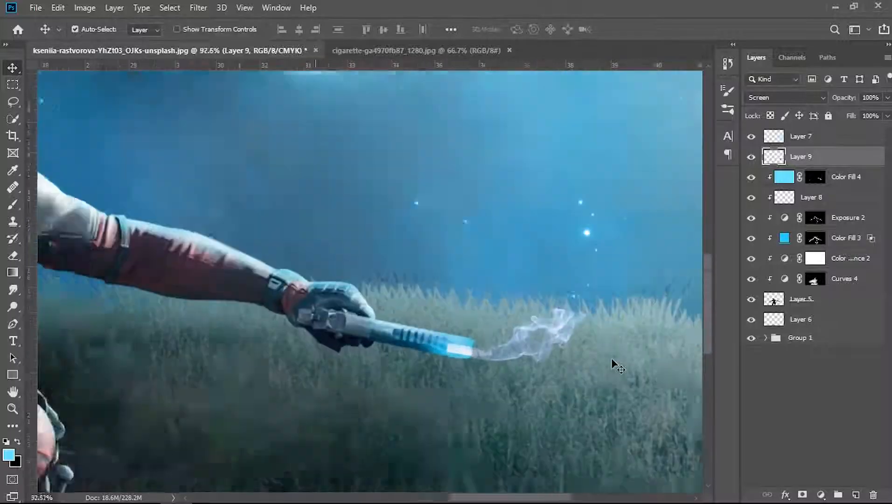
{"action": "left_click", "coordinate": [800, 494]}
{"action": "key", "text": "b"}
{"action": "key", "text": "d"}
{"action": "mouse_move", "coordinate": [434, 326]}
{"action": "left_mouse_down"}
{"action": "mouse_move", "coordinate": [450, 341]}
{"action": "mouse_move", "coordinate": [418, 341]}
{"action": "left_mouse_up"}
{"action": "key", "text": "5"}
{"action": "key", "text": "6"}
{"action": "key", "text": "bracketleft"}
{"action": "key", "text": "bracketleft"}
{"action": "key", "text": "bracketleft"}
{"action": "key", "text": "bracketleft"}
{"action": "key", "text": "bracketleft"}
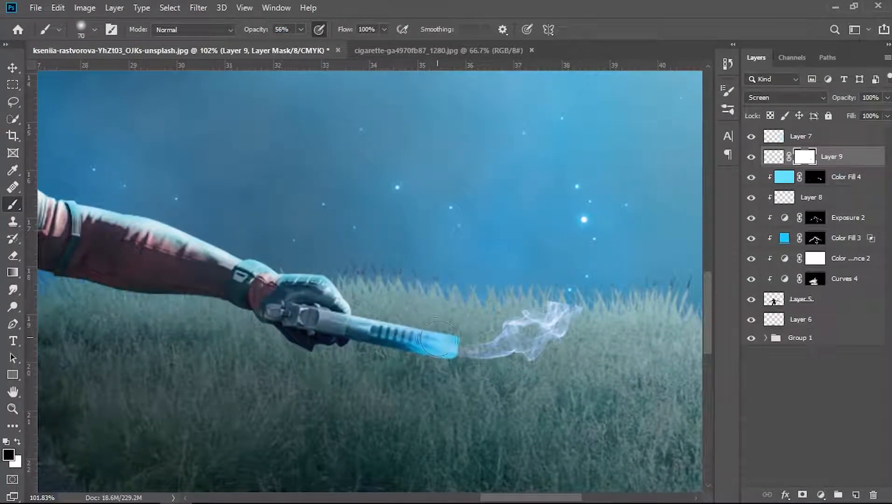
{"action": "left_click_drag", "start_coordinate": [553, 310], "coordinate": [592, 303]}
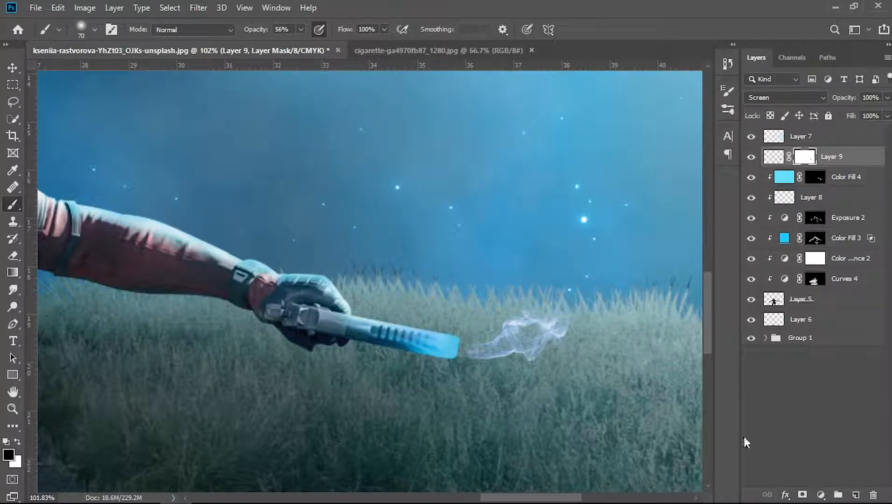
- Add a Hue/Saturation adjustment clipped to the smoke layer and colorize the smoke cyan-blue
{"action": "left_click", "coordinate": [820, 494]}
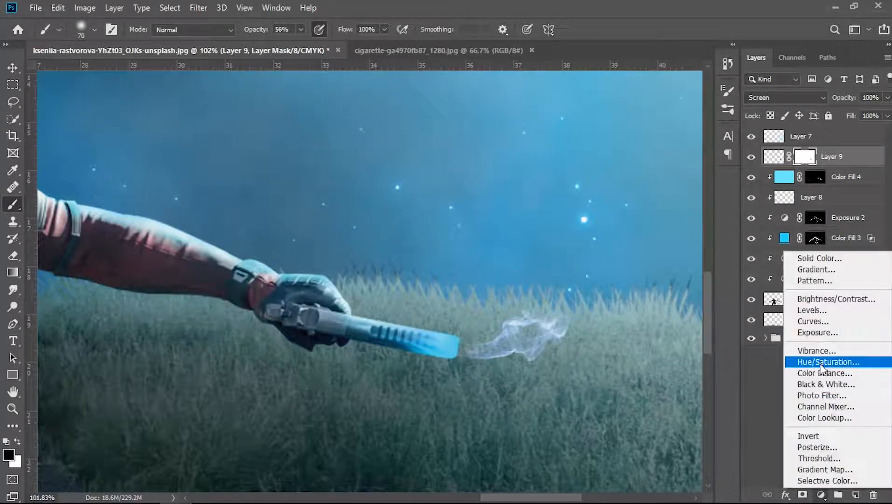
{"action": "left_click", "coordinate": [821, 363]}
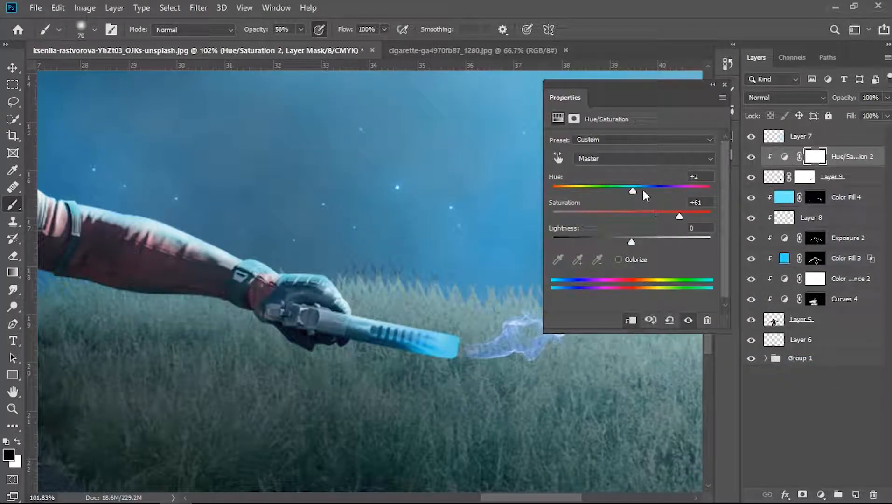
{"action": "left_click", "coordinate": [618, 259]}
{"action": "left_click_drag", "start_coordinate": [592, 216], "coordinate": [637, 213]}
{"action": "left_click_drag", "start_coordinate": [593, 192], "coordinate": [632, 189]}
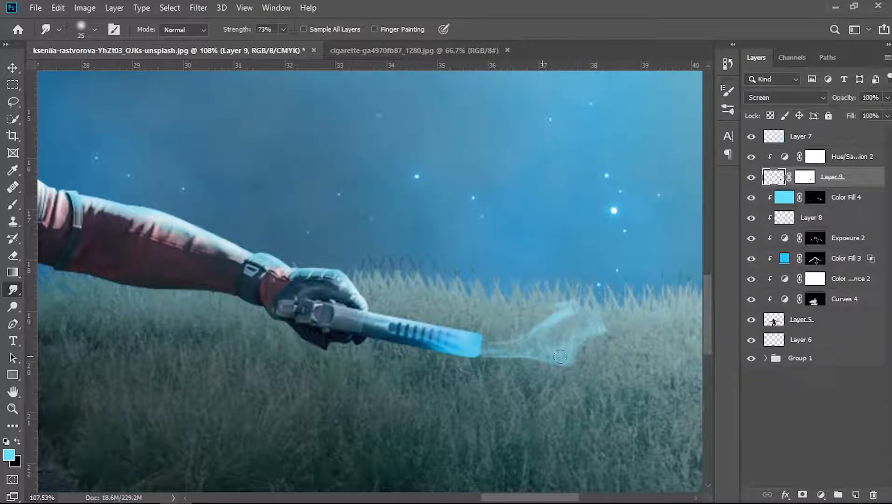
- Fade the smoke at the gun muzzle with a 70 px brush at 56% opacity on its mask and lower the layer's opacity
{"action": "scroll", "coordinate": [620, 356], "scroll_direction": "down", "scroll_amount": 3}
{"action": "scroll", "coordinate": [619, 356], "scroll_direction": "up", "scroll_amount": 1}
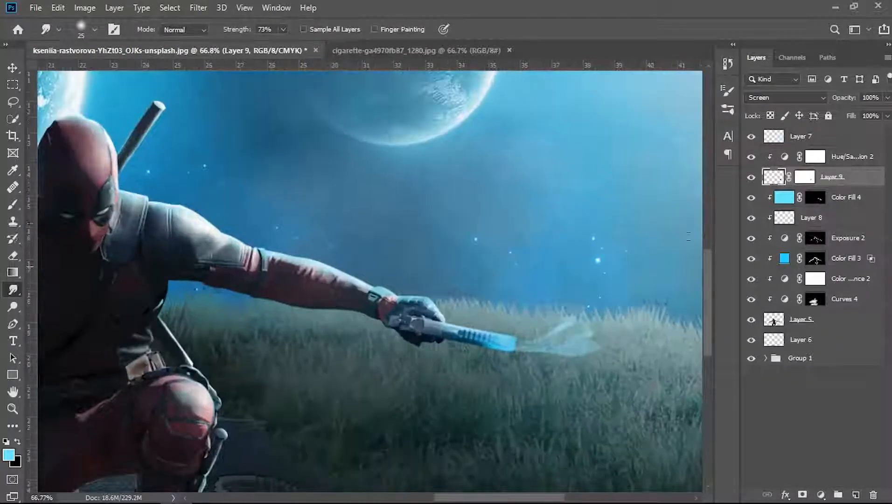
{"action": "left_click", "coordinate": [804, 177]}
{"action": "key", "text": "b"}
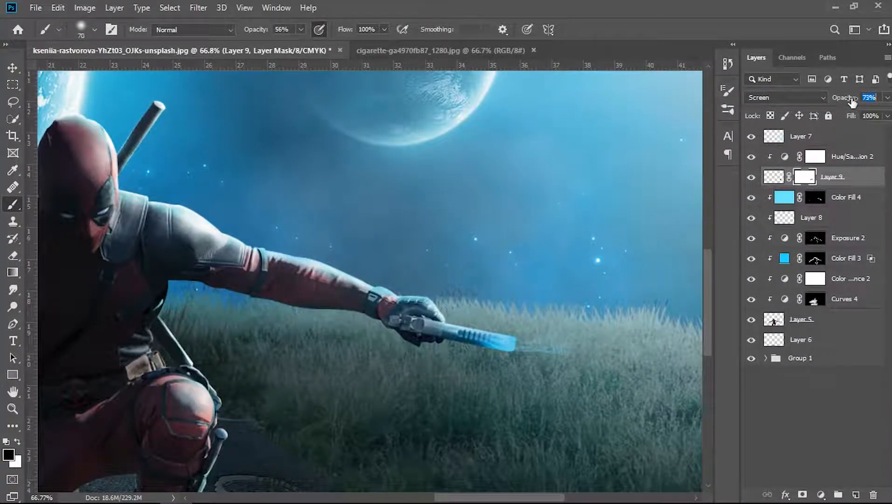
{"action": "left_click_drag", "start_coordinate": [851, 100], "coordinate": [858, 100]}
{"action": "scroll", "coordinate": [583, 304], "scroll_direction": "down", "scroll_amount": 3}
{"action": "scroll", "coordinate": [585, 346], "scroll_direction": "up", "scroll_amount": 2}
- Duplicate the smoke with its Hue/Saturation adjustment, flip the copy vertically, rotate it slightly and place it at the other gun's muzzle
{"action": "left_click", "coordinate": [853, 164], "text": "shift"}
{"action": "key", "text": "ctrl+j"}
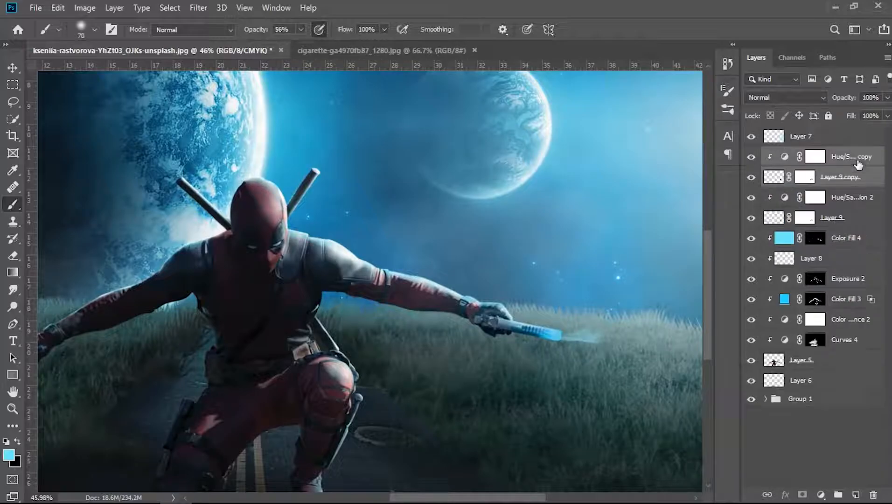
{"action": "key", "text": "ctrl+t"}
{"action": "right_click", "coordinate": [604, 326]}
{"action": "left_click", "coordinate": [606, 322]}
{"action": "left_click_drag", "start_coordinate": [549, 340], "coordinate": [77, 393]}
{"action": "left_click_drag", "start_coordinate": [163, 354], "coordinate": [176, 348]}
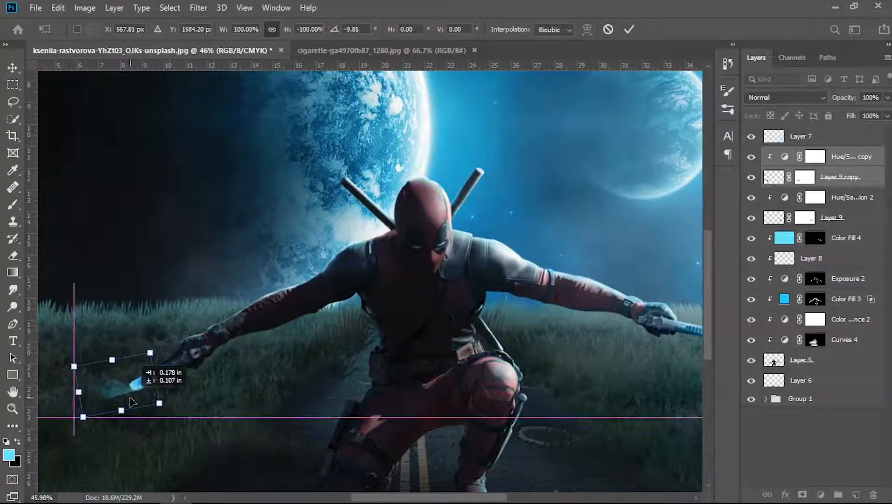
{"action": "key", "text": "Return"}
- Lower the opacity of the duplicated smoke and its Hue/Saturation adjustment to 34%
{"action": "key", "text": "b"}
{"action": "scroll", "coordinate": [209, 372], "scroll_direction": "down", "scroll_amount": 3}
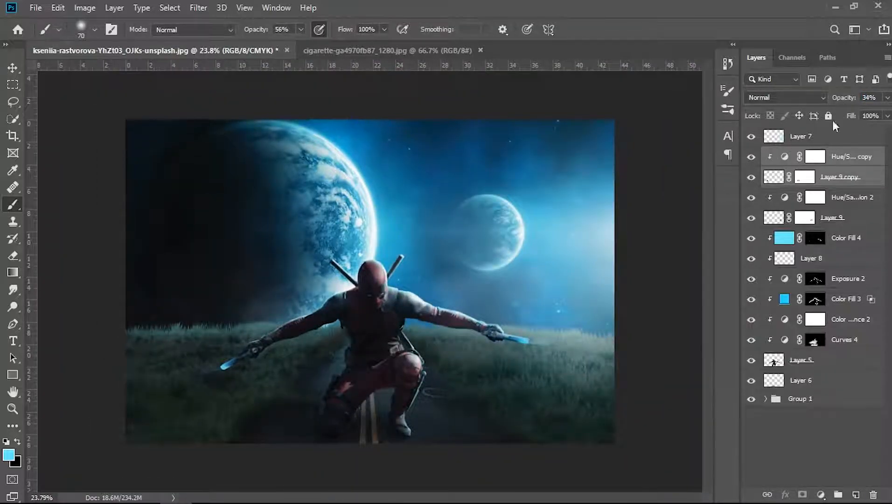
{"action": "scroll", "coordinate": [462, 342], "scroll_direction": "down", "scroll_amount": 2}
{"action": "scroll", "coordinate": [527, 322], "scroll_direction": "up", "scroll_amount": 4}
{"action": "scroll", "coordinate": [527, 322], "scroll_direction": "down", "scroll_amount": 1}
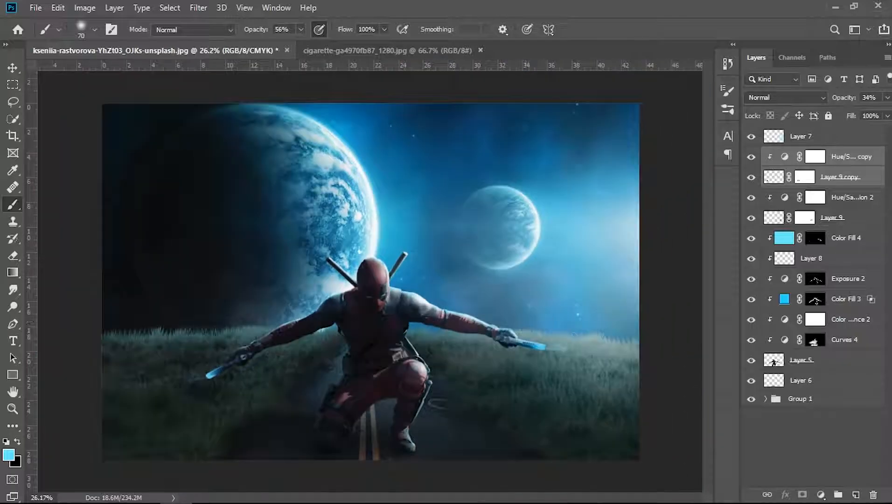
- Group all the figure, gun glow and smoke layers from Layer 7 down to Layer 6
{"action": "left_click", "coordinate": [800, 136]}
{"action": "left_click", "coordinate": [800, 380], "text": "shift"}
{"action": "key", "text": "ctrl+g"}
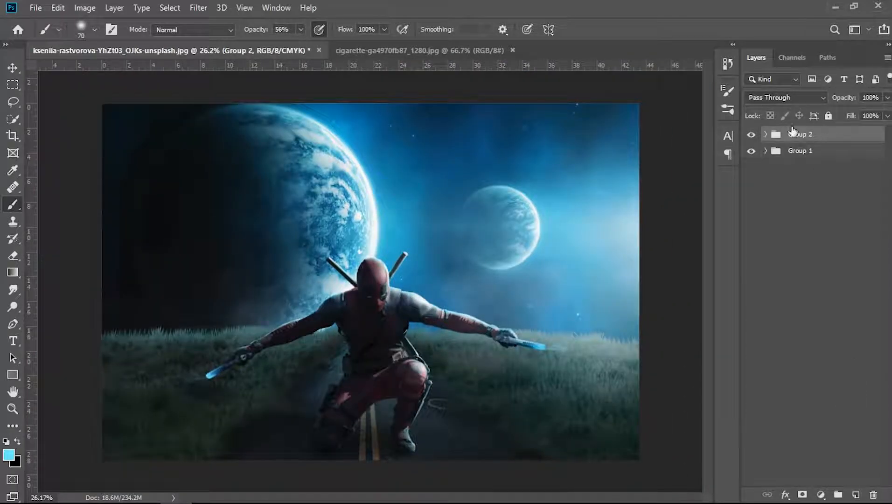
- Open the ttfs-australian-road-signs-meaning-guide image
{"action": "left_click", "coordinate": [36, 8]}
{"action": "left_click", "coordinate": [47, 31]}
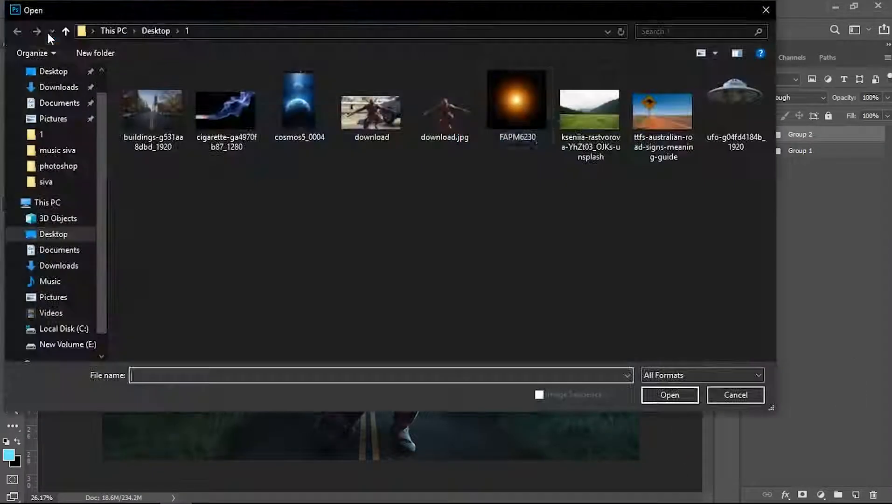
{"action": "left_click", "coordinate": [660, 141]}
{"action": "left_click", "coordinate": [668, 395]}
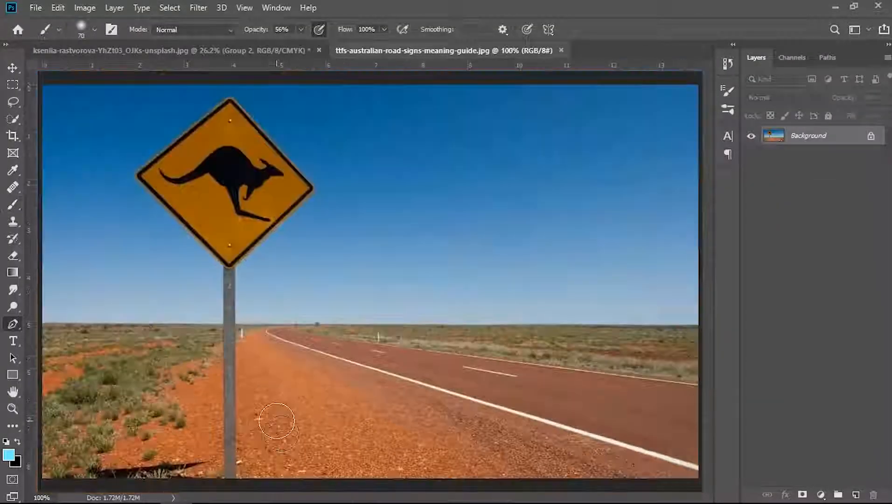
- Trace a closed Pen path around the kangaroo road sign and its post
{"action": "key", "text": "p"}
{"action": "scroll", "coordinate": [242, 463], "scroll_direction": "up", "scroll_amount": 3}
{"action": "left_click", "coordinate": [227, 249]}
{"action": "scroll", "coordinate": [231, 224], "scroll_direction": "up", "scroll_amount": 6}
{"action": "left_click", "coordinate": [214, 238]}
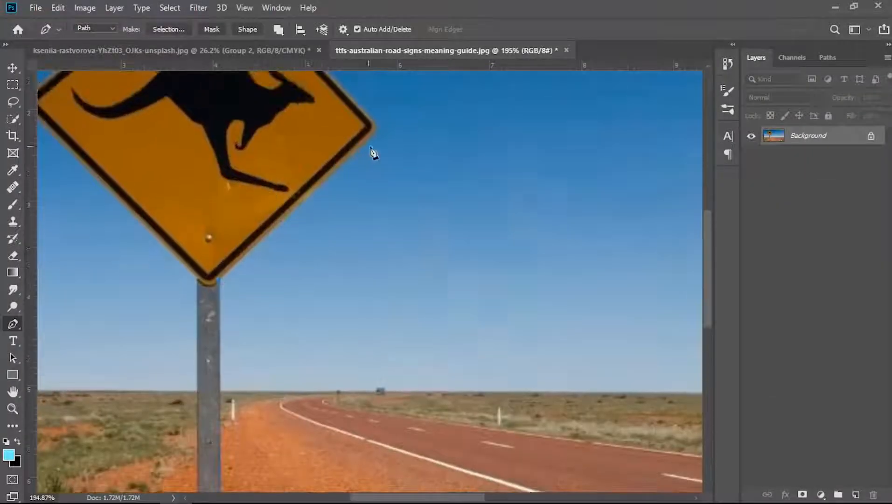
{"action": "scroll", "coordinate": [373, 243], "scroll_direction": "up", "scroll_amount": 5}
{"action": "left_click", "coordinate": [343, 213]}
{"action": "scroll", "coordinate": [348, 207], "scroll_direction": "down", "scroll_amount": 4}
{"action": "scroll", "coordinate": [191, 219], "scroll_direction": "up", "scroll_amount": 5}
{"action": "scroll", "coordinate": [154, 210], "scroll_direction": "down", "scroll_amount": 5}
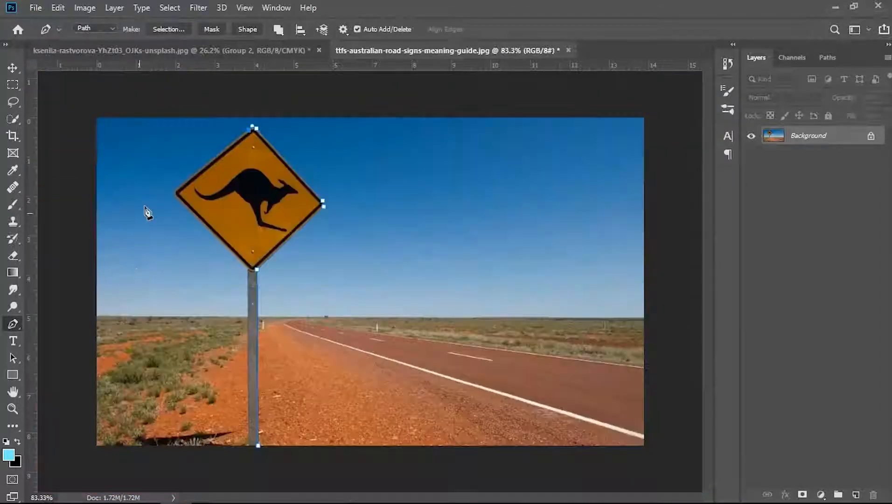
{"action": "scroll", "coordinate": [122, 142], "scroll_direction": "up", "scroll_amount": 4}
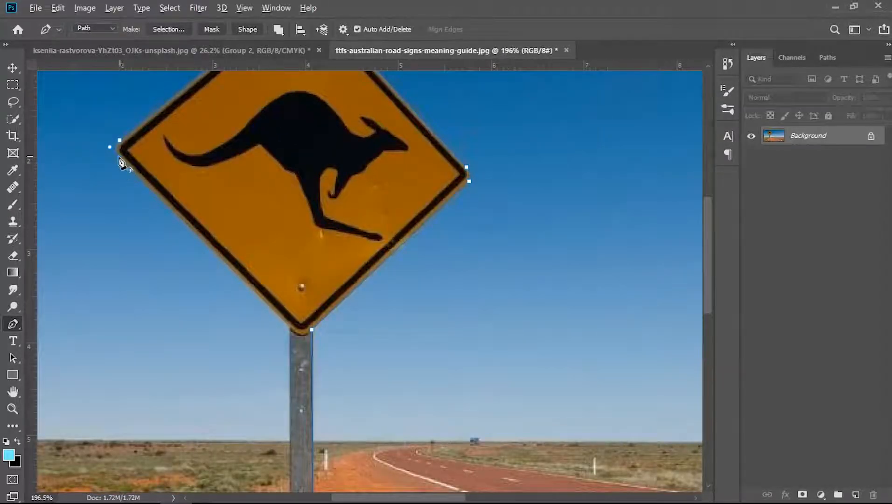
{"action": "scroll", "coordinate": [310, 327], "scroll_direction": "up", "scroll_amount": 3}
{"action": "scroll", "coordinate": [332, 364], "scroll_direction": "down", "scroll_amount": 4}
{"action": "scroll", "coordinate": [329, 396], "scroll_direction": "up", "scroll_amount": 3}
- Convert the sign path to a selection and mask out everything around the sign and post
{"action": "right_click", "coordinate": [329, 346]}
{"action": "left_click", "coordinate": [383, 106]}
{"action": "left_click", "coordinate": [515, 125]}
{"action": "left_click", "coordinate": [802, 494]}
{"action": "scroll", "coordinate": [536, 273], "scroll_direction": "down", "scroll_amount": 4}
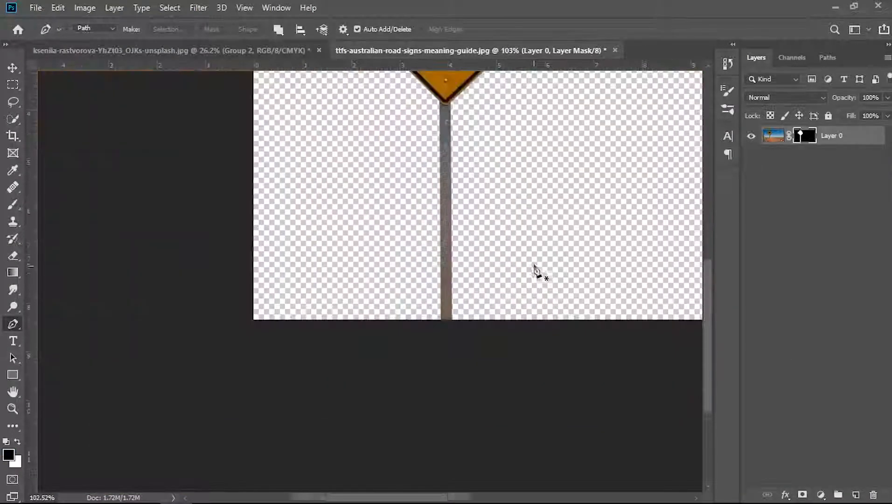
- Bring the masked kangaroo sign into the night composite, near the gun arm beneath the small planet
{"action": "scroll", "coordinate": [344, 295], "scroll_direction": "down", "scroll_amount": 2}
{"action": "key", "text": "v"}
{"action": "left_click_drag", "start_coordinate": [301, 179], "coordinate": [513, 345]}
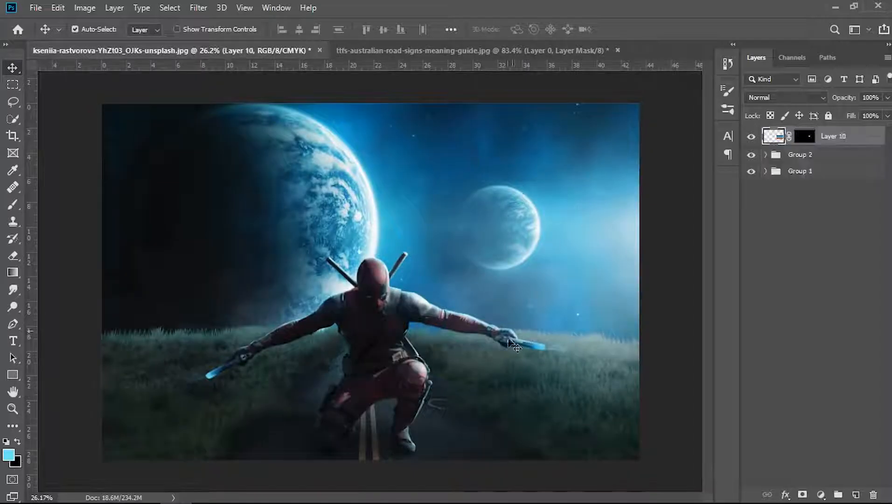
{"action": "left_click", "coordinate": [516, 346]}
{"action": "left_click", "coordinate": [534, 261]}
- Move the sign layer beneath the figure group, then enlarge, tilt and position the sign behind the outstretched arm
{"action": "left_click", "coordinate": [774, 159]}
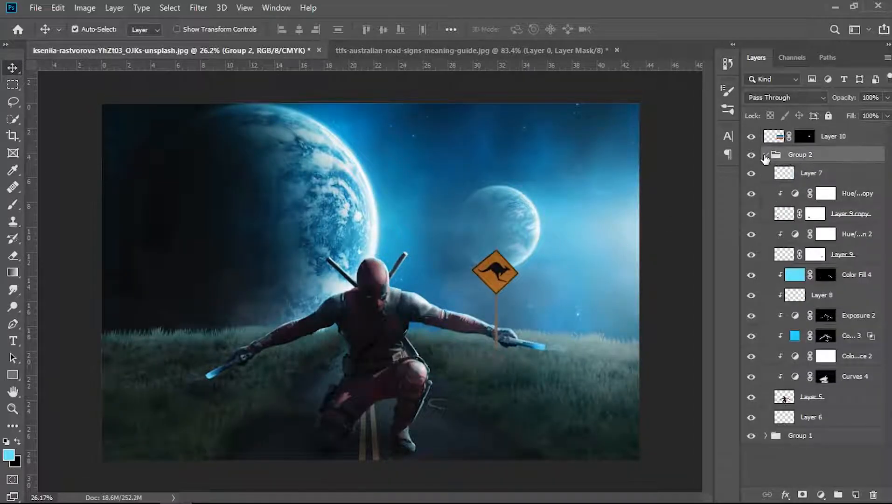
{"action": "left_click", "coordinate": [765, 155]}
{"action": "mouse_move", "coordinate": [858, 142]}
{"action": "left_mouse_down"}
{"action": "mouse_move", "coordinate": [854, 161]}
{"action": "mouse_move", "coordinate": [853, 154]}
{"action": "left_mouse_up"}
{"action": "key", "text": "ctrl+t"}
{"action": "left_click_drag", "start_coordinate": [596, 255], "coordinate": [423, 279]}
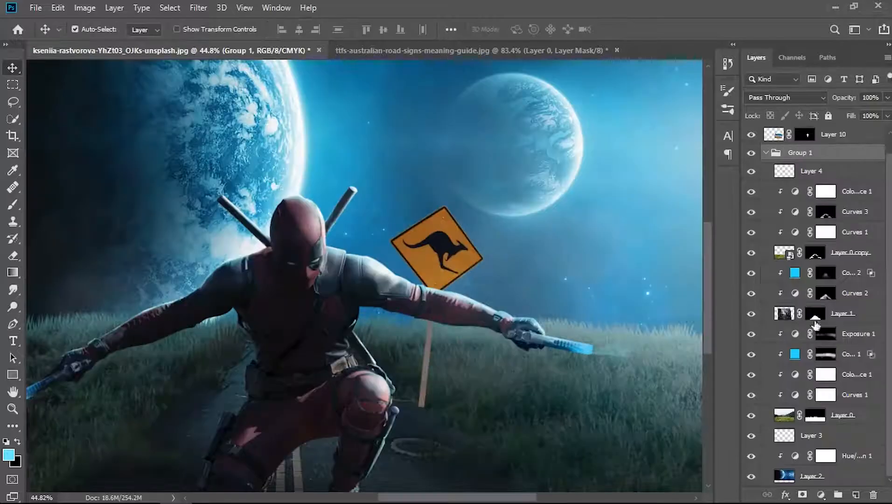
- Copy the grass layer with its Curves and Color Balance above the sign as one smart object and give it an inverted mask
{"action": "left_click", "coordinate": [871, 423]}
{"action": "left_click", "coordinate": [879, 380], "text": "shift"}
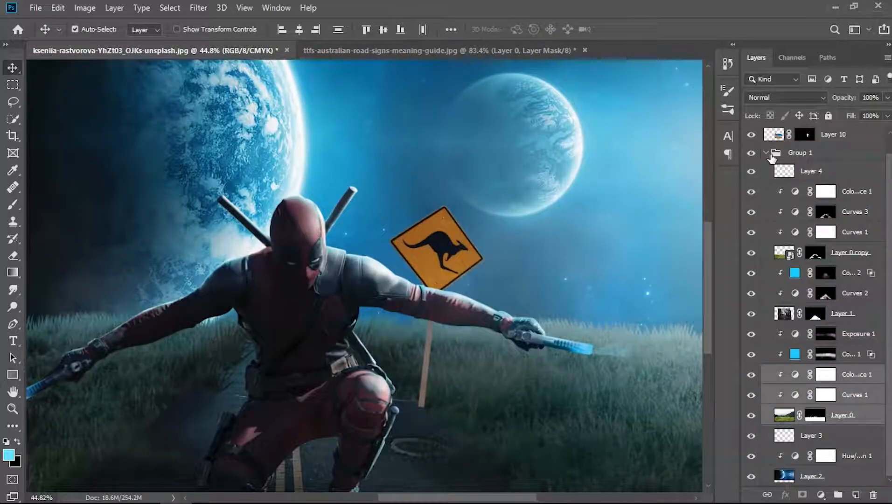
{"action": "left_click", "coordinate": [828, 158]}
{"action": "left_click", "coordinate": [767, 153]}
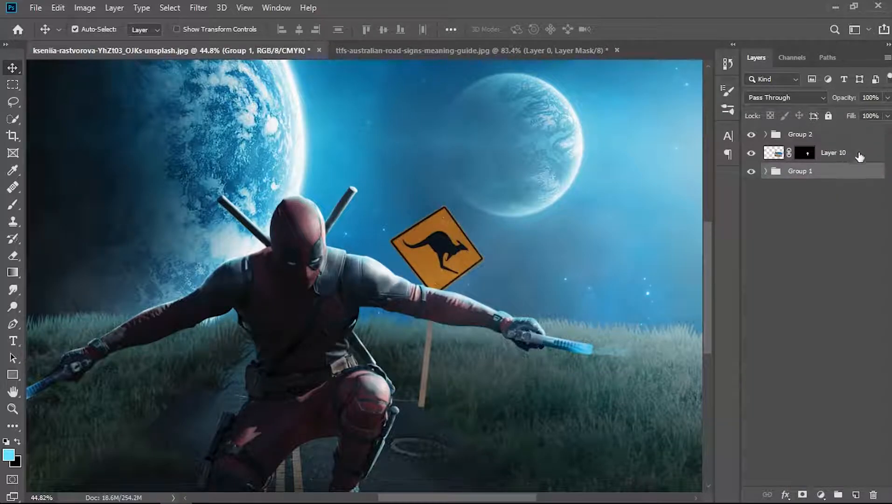
{"action": "left_click", "coordinate": [858, 156]}
{"action": "key", "text": "ctrl+v"}
{"action": "right_click", "coordinate": [842, 157]}
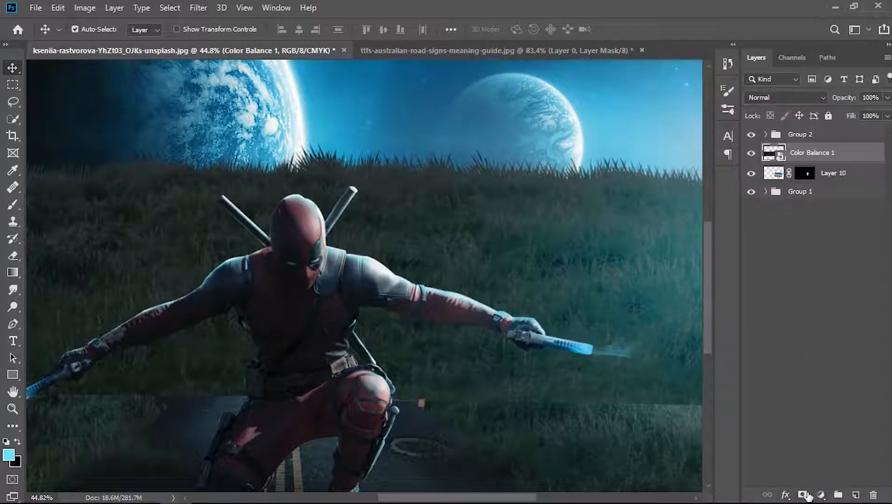
{"action": "left_click", "coordinate": [802, 495]}
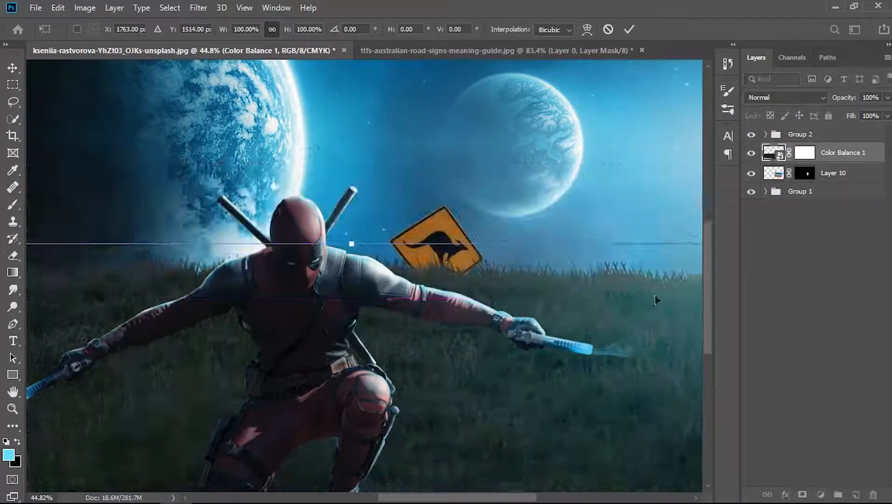
{"action": "key", "text": "ctrl+i"}
- Reveal grass around the base of the sign post by painting the mask white with a 60 px grass brush at 100% opacity
{"action": "scroll", "coordinate": [434, 423], "scroll_direction": "up", "scroll_amount": 10}
{"action": "key", "text": "b"}
{"action": "key", "text": "F5"}
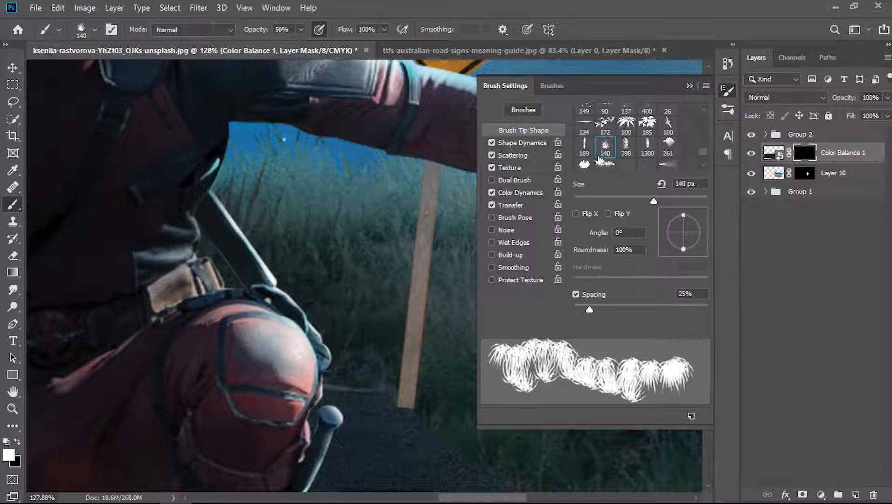
{"action": "left_click", "coordinate": [689, 86]}
{"action": "scroll", "coordinate": [452, 306], "scroll_direction": "down", "scroll_amount": 5}
{"action": "key", "text": "0"}
{"action": "scroll", "coordinate": [428, 338], "scroll_direction": "up", "scroll_amount": 4}
{"action": "key", "text": "bracketleft"}
{"action": "key", "text": "bracketleft"}
{"action": "key", "text": "bracketleft"}
{"action": "key", "text": "bracketleft"}
{"action": "key", "text": "bracketleft"}
{"action": "key", "text": "bracketleft"}
{"action": "left_click", "coordinate": [111, 29]}
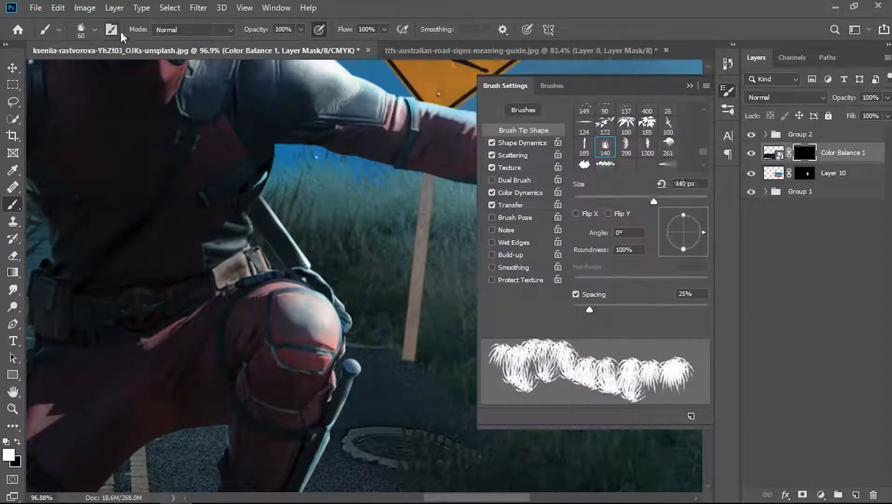
{"action": "left_click", "coordinate": [689, 85]}
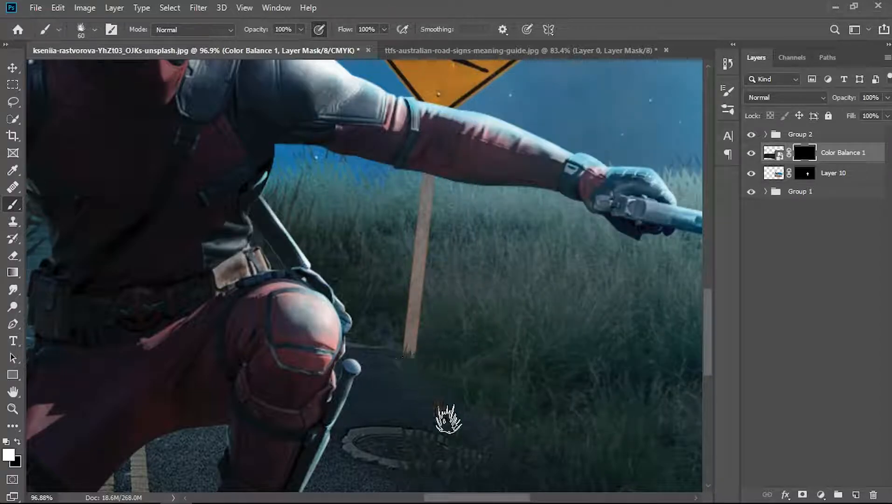
{"action": "scroll", "coordinate": [493, 364], "scroll_direction": "down", "scroll_amount": 3}
{"action": "scroll", "coordinate": [493, 364], "scroll_direction": "down", "scroll_amount": 2}
{"action": "scroll", "coordinate": [502, 374], "scroll_direction": "down", "scroll_amount": 2}
{"action": "scroll", "coordinate": [422, 397], "scroll_direction": "up", "scroll_amount": 4}
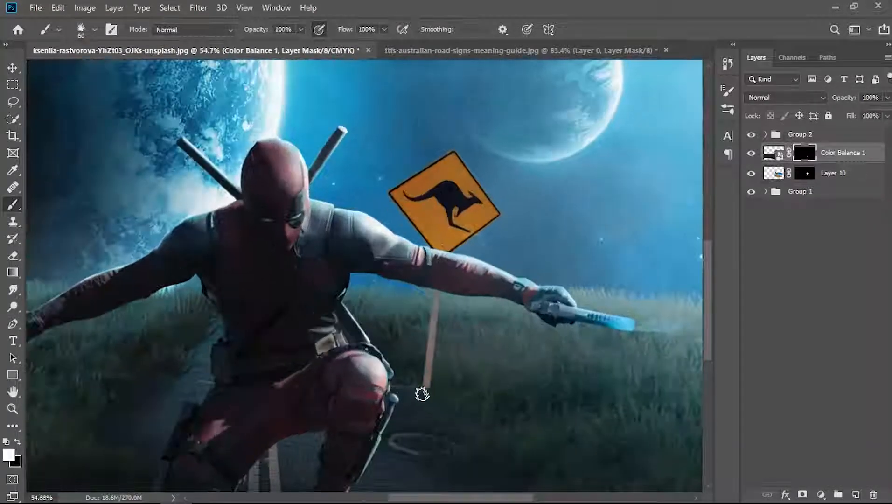
- Add a Curves adjustment clipped to the sign layer and pull its white point far down to darken the sign
{"action": "left_click", "coordinate": [861, 179]}
{"action": "left_click", "coordinate": [821, 494]}
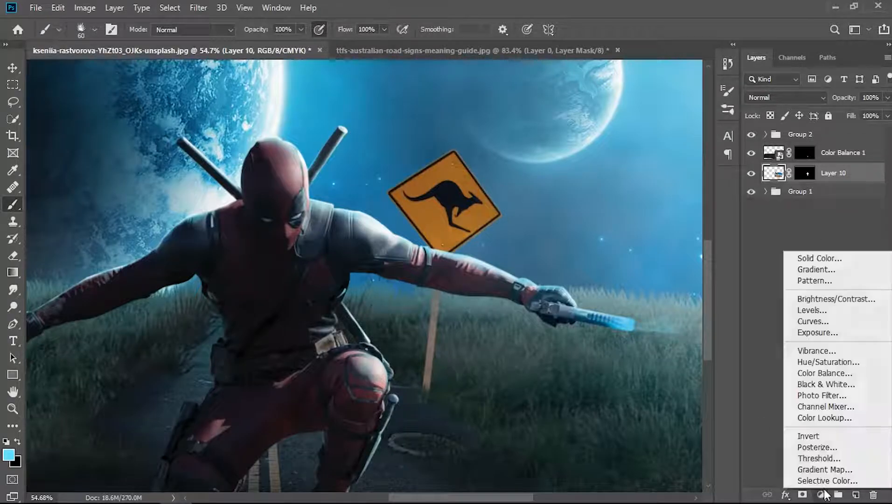
{"action": "left_click", "coordinate": [813, 320]}
{"action": "left_click_drag", "start_coordinate": [706, 175], "coordinate": [708, 277]}
{"action": "key", "text": "ctrl+alt+g"}
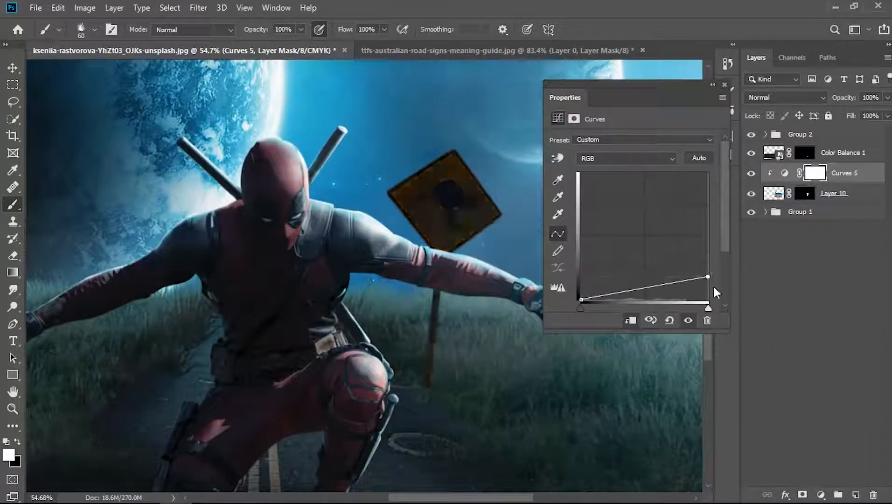
{"action": "left_click", "coordinate": [725, 85]}
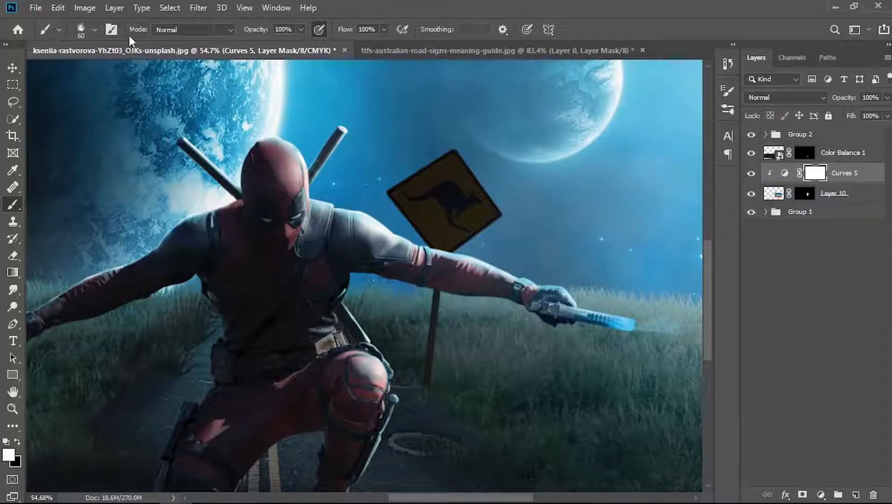
- Partly restore the sign's brightness by painting the Curves mask with a soft 250 px black brush at reduced opacity
{"action": "left_click", "coordinate": [86, 30]}
{"action": "double_click", "coordinate": [93, 170]}
{"action": "key", "text": "bracketright"}
{"action": "key", "text": "bracketright"}
{"action": "key", "text": "bracketright"}
{"action": "key", "text": "bracketright"}
{"action": "key", "text": "bracketright"}
{"action": "key", "text": "bracketright"}
{"action": "key", "text": "bracketright"}
{"action": "key", "text": "bracketright"}
{"action": "key", "text": "bracketright"}
{"action": "mouse_move", "coordinate": [462, 145]}
{"action": "left_mouse_down"}
{"action": "mouse_move", "coordinate": [435, 159]}
{"action": "mouse_move", "coordinate": [474, 193]}
{"action": "left_mouse_up"}
{"action": "key", "text": "x"}
{"action": "key", "text": "5"}
{"action": "key", "text": "2"}
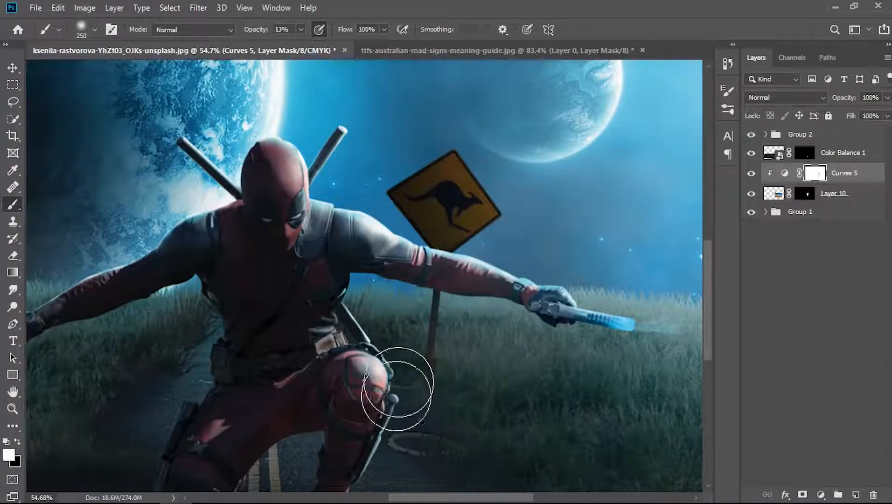
- Add a Color Balance adjustment clipped to the sign layer, beneath its Curves adjustment
{"action": "key", "text": "ctrl+minus"}
{"action": "key", "text": "ctrl+minus"}
{"action": "key", "text": "ctrl+minus"}
{"action": "key", "text": "ctrl+minus"}
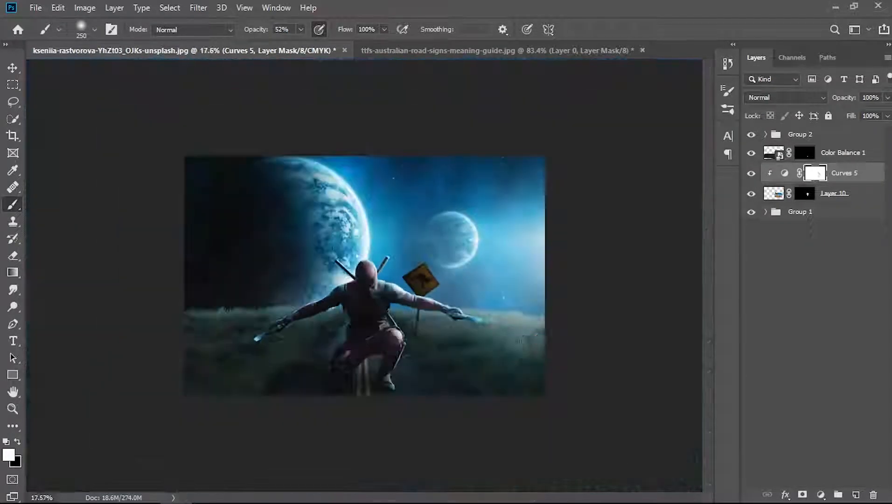
{"action": "key", "text": "ctrl+plus"}
{"action": "key", "text": "ctrl+plus"}
{"action": "key", "text": "ctrl+0"}
{"action": "left_click", "coordinate": [859, 200]}
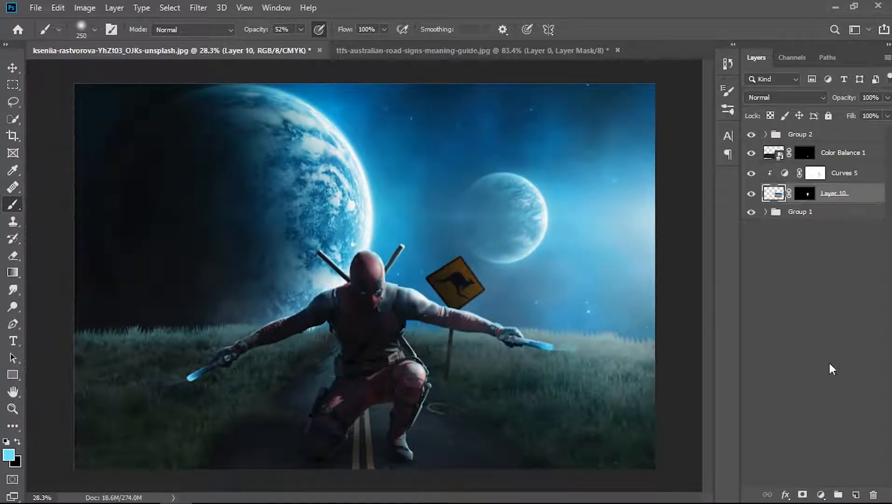
{"action": "left_click", "coordinate": [819, 493]}
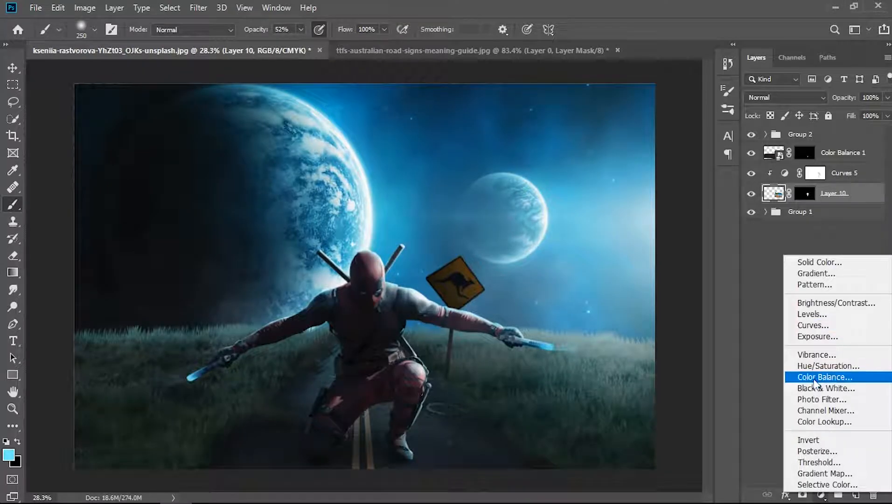
{"action": "left_click", "coordinate": [821, 378]}
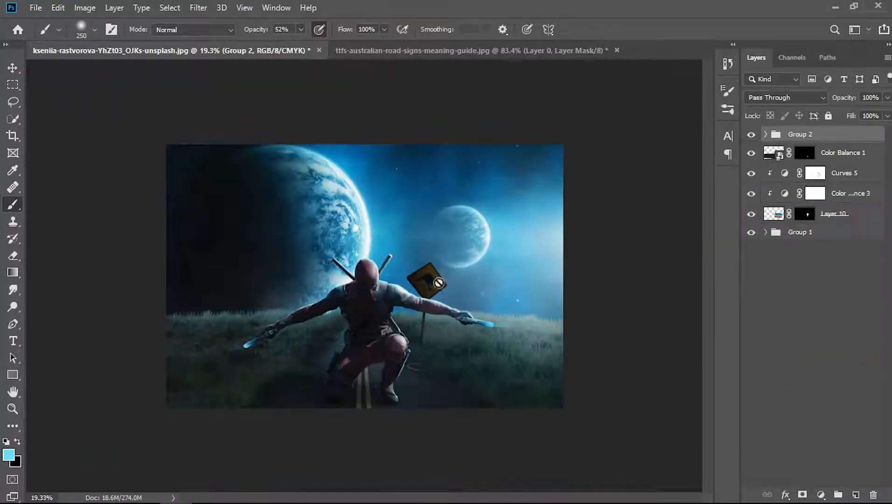
- Open the ufo-g04fd4184b_1920 image
{"action": "left_click", "coordinate": [36, 8]}
{"action": "left_click", "coordinate": [58, 36]}
{"action": "left_click", "coordinate": [732, 109]}
{"action": "left_click", "coordinate": [667, 394]}
- Bring the UFO into the composite, scale it to about 11%, and place it tilted beside the large planet's upper edge
{"action": "key", "text": "v"}
{"action": "left_click_drag", "start_coordinate": [337, 227], "coordinate": [347, 205]}
{"action": "key", "text": "ctrl+t"}
{"action": "left_click_drag", "start_coordinate": [464, 139], "coordinate": [395, 198]}
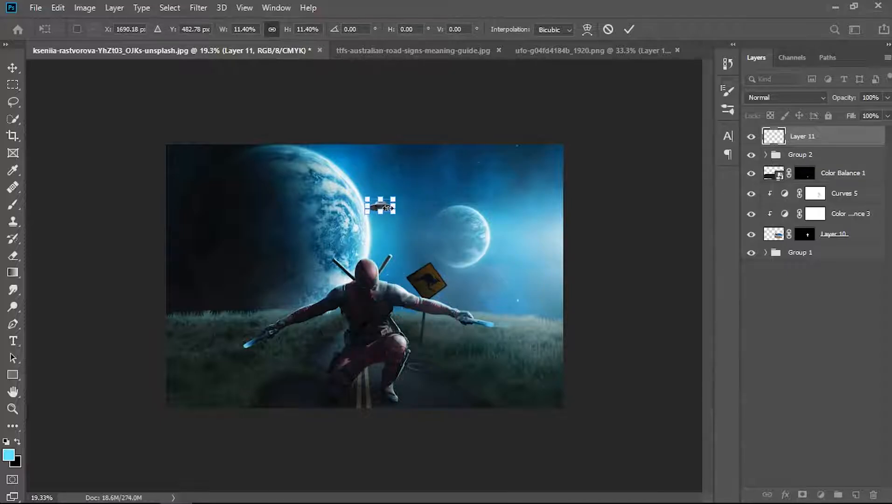
{"action": "scroll", "coordinate": [389, 207], "scroll_direction": "up", "scroll_amount": 6}
{"action": "key", "text": "Return"}
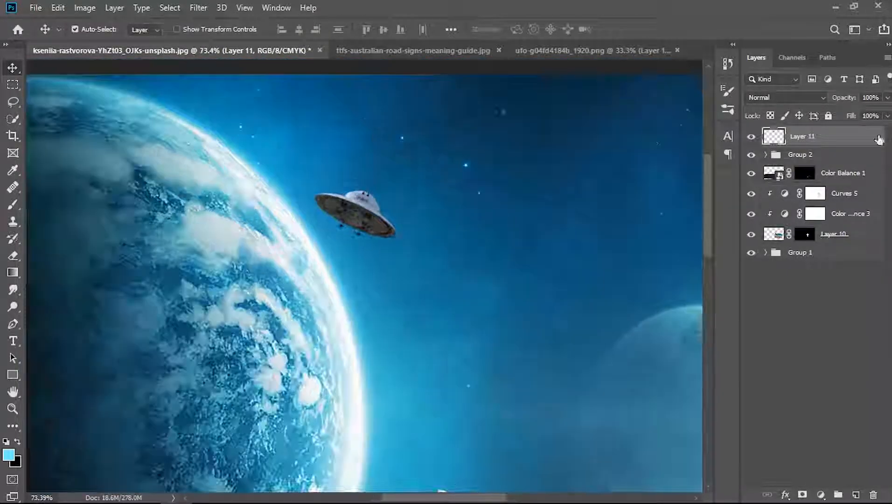
- Add a Curves adjustment clipped to the UFO layer and pull its white point far down to darken the UFO
{"action": "left_click", "coordinate": [823, 495]}
{"action": "left_click", "coordinate": [806, 322]}
{"action": "left_click_drag", "start_coordinate": [709, 173], "coordinate": [708, 268]}
{"action": "left_click", "coordinate": [635, 320]}
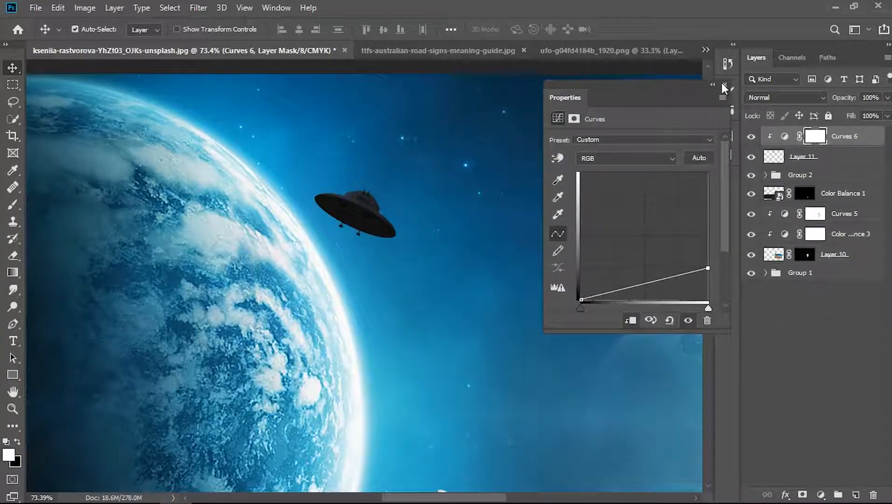
- Paint the mask of the UFO's Curves adjustment with a soft 70 px black brush to lighten the craft's dome and planet-lit surfaces
{"action": "left_click", "coordinate": [723, 85]}
{"action": "key", "text": "b"}
{"action": "key", "text": "bracketleft"}
{"action": "key", "text": "bracketleft"}
{"action": "key", "text": "bracketleft"}
{"action": "key", "text": "bracketleft"}
{"action": "key", "text": "bracketleft"}
{"action": "key", "text": "bracketleft"}
{"action": "key", "text": "bracketleft"}
{"action": "key", "text": "bracketleft"}
{"action": "key", "text": "x"}
{"action": "mouse_move", "coordinate": [412, 278]}
{"action": "left_mouse_down"}
{"action": "mouse_move", "coordinate": [343, 180]}
{"action": "mouse_move", "coordinate": [435, 229]}
{"action": "left_mouse_up"}
{"action": "key", "text": "x"}
{"action": "left_click_drag", "start_coordinate": [382, 206], "coordinate": [351, 193]}
{"action": "scroll", "coordinate": [471, 274], "scroll_direction": "down", "scroll_amount": 5}
{"action": "scroll", "coordinate": [408, 156], "scroll_direction": "up", "scroll_amount": 4}
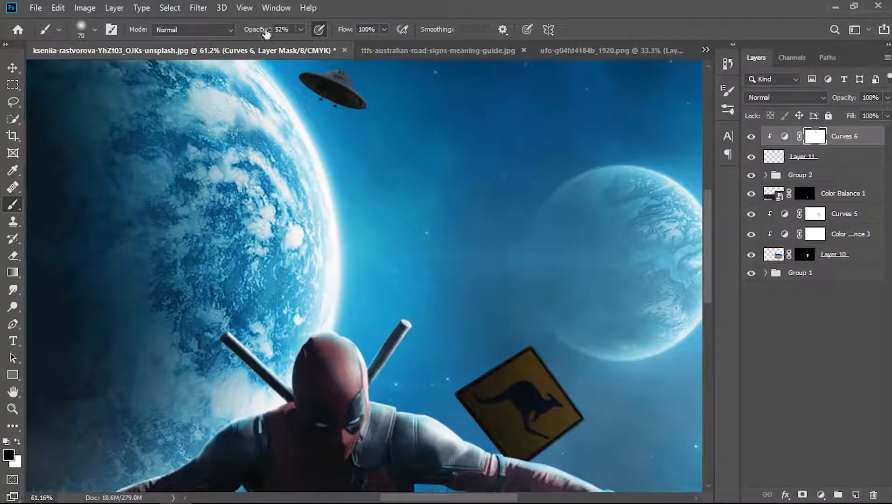
{"action": "scroll", "coordinate": [338, 101], "scroll_direction": "down", "scroll_amount": 3}
{"action": "scroll", "coordinate": [392, 124], "scroll_direction": "up", "scroll_amount": 5}
- Add a Color Balance adjustment clipped to the UFO and shift its midtones toward blue to +20
{"action": "left_click", "coordinate": [821, 495]}
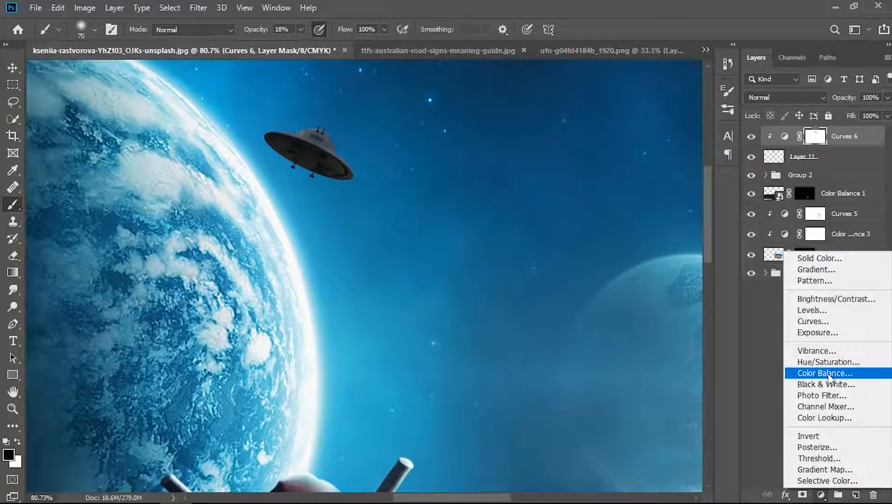
{"action": "left_click", "coordinate": [820, 315]}
{"action": "left_click", "coordinate": [631, 320]}
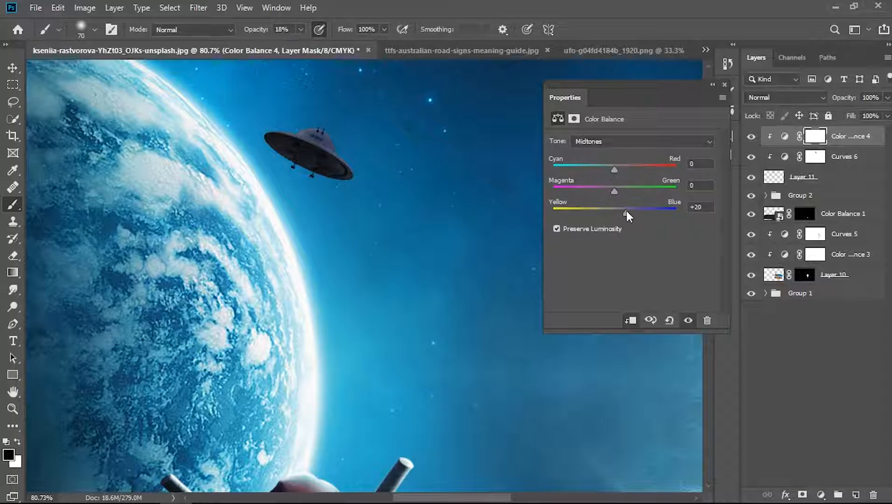
{"action": "left_click", "coordinate": [725, 85]}
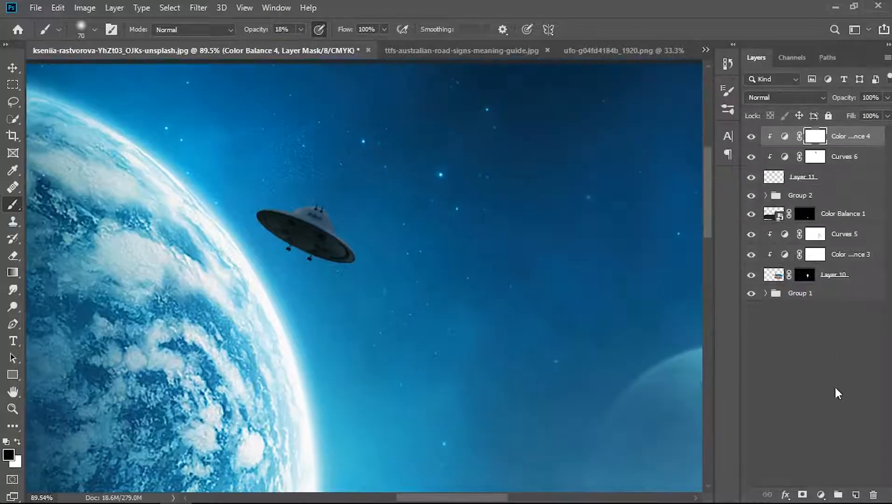
- Add a light blue Solid Color fill clipped to the UFO and set its blend mode to Linear Dodge (Add)
{"action": "left_click", "coordinate": [820, 494]}
{"action": "left_click", "coordinate": [835, 264]}
{"action": "key", "text": "Return"}
{"action": "key", "text": "ctrl+alt+g"}
{"action": "left_click", "coordinate": [767, 98]}
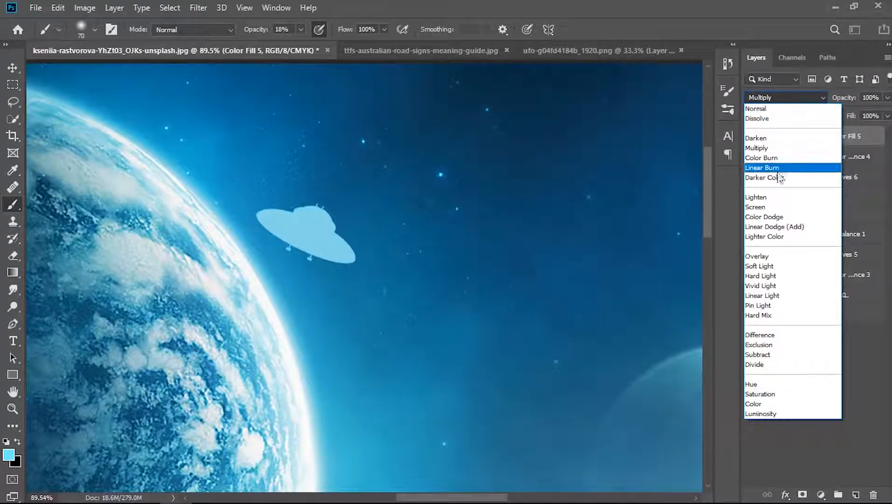
{"action": "left_click", "coordinate": [770, 226]}
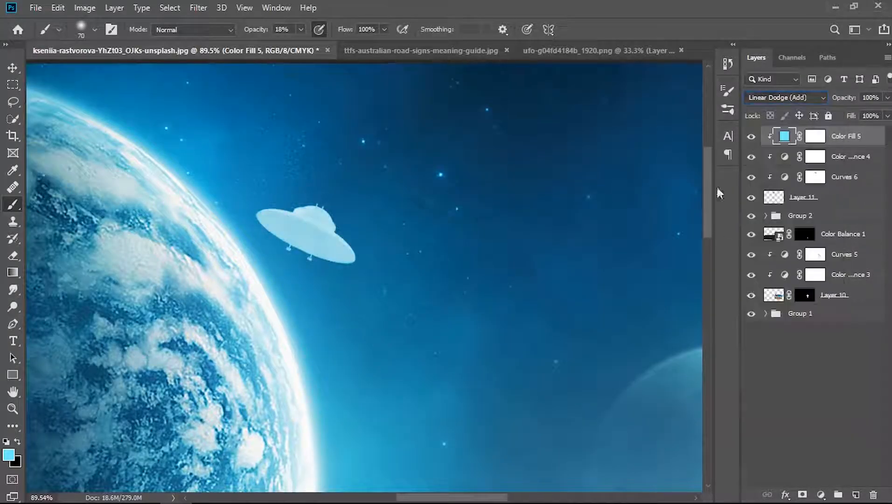
- Invert the blue fill's mask to black and paint white along the UFO's dome and rim to add a rim light
{"action": "left_click", "coordinate": [815, 136]}
{"action": "key", "text": "d"}
{"action": "key", "text": "ctrl+i"}
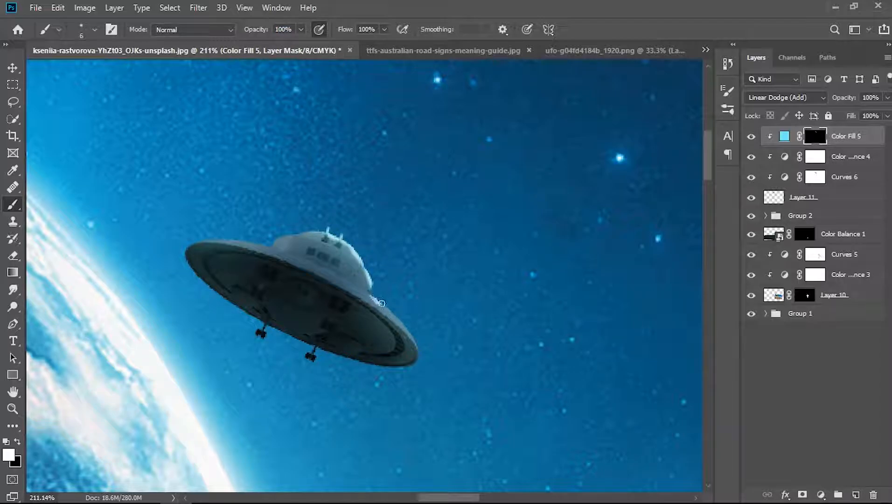
{"action": "scroll", "coordinate": [406, 227], "scroll_direction": "down", "scroll_amount": 10}
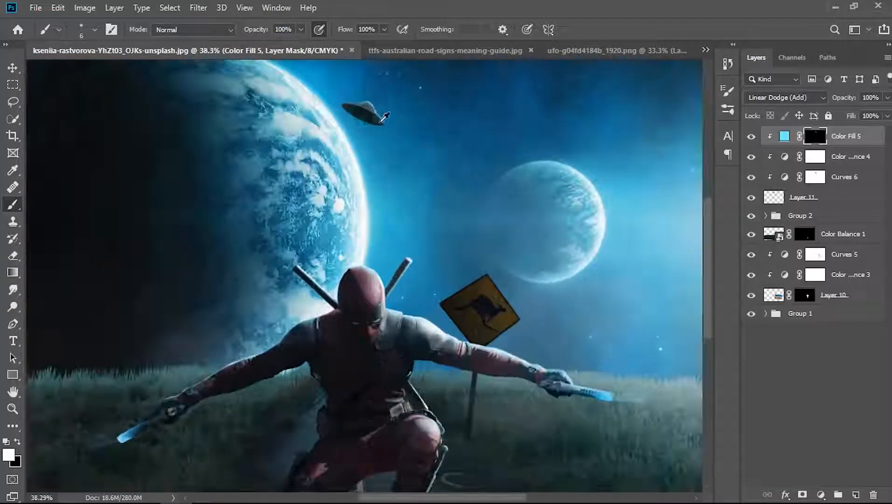
{"action": "scroll", "coordinate": [398, 120], "scroll_direction": "up", "scroll_amount": 12}
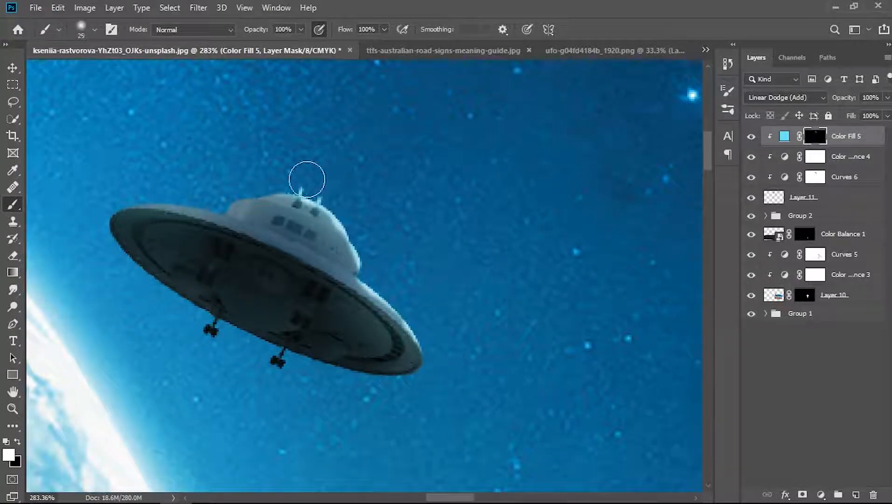
{"action": "mouse_move", "coordinate": [446, 346]}
{"action": "left_mouse_down"}
{"action": "mouse_move", "coordinate": [441, 382]}
{"action": "mouse_move", "coordinate": [410, 396]}
{"action": "mouse_move", "coordinate": [429, 386]}
{"action": "left_mouse_up"}
{"action": "scroll", "coordinate": [418, 286], "scroll_direction": "down", "scroll_amount": 10}
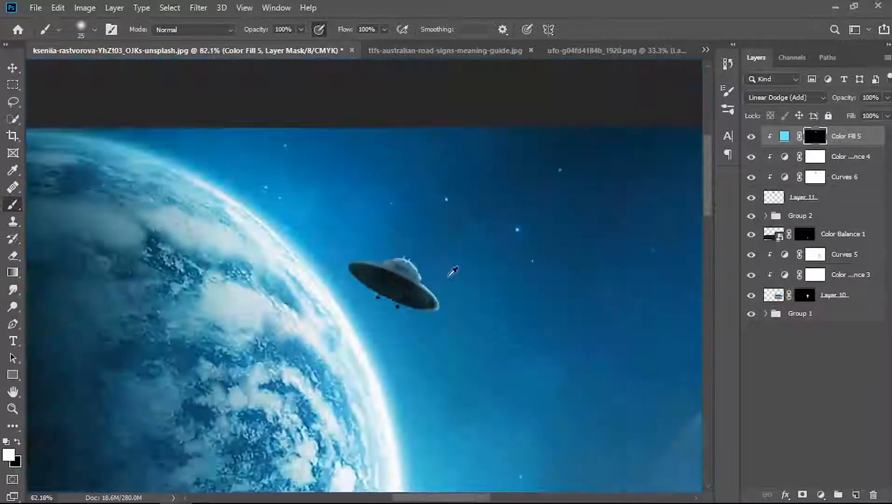
- Stamp all visible layers into a new top layer and open it in the Camera Raw filter
{"action": "scroll", "coordinate": [411, 184], "scroll_direction": "up", "scroll_amount": 5}
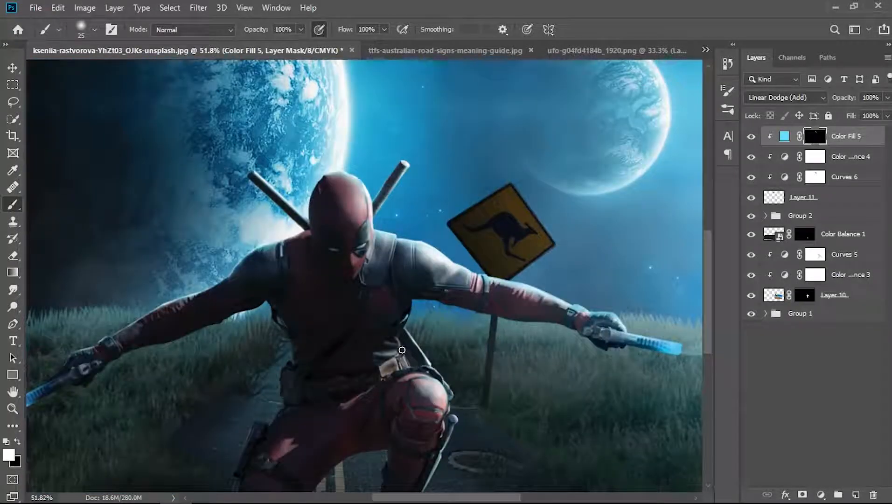
{"action": "scroll", "coordinate": [505, 284], "scroll_direction": "down", "scroll_amount": 2}
{"action": "key", "text": "ctrl+shift+alt+e"}
{"action": "left_click", "coordinate": [198, 8]}
{"action": "left_click", "coordinate": [227, 89]}
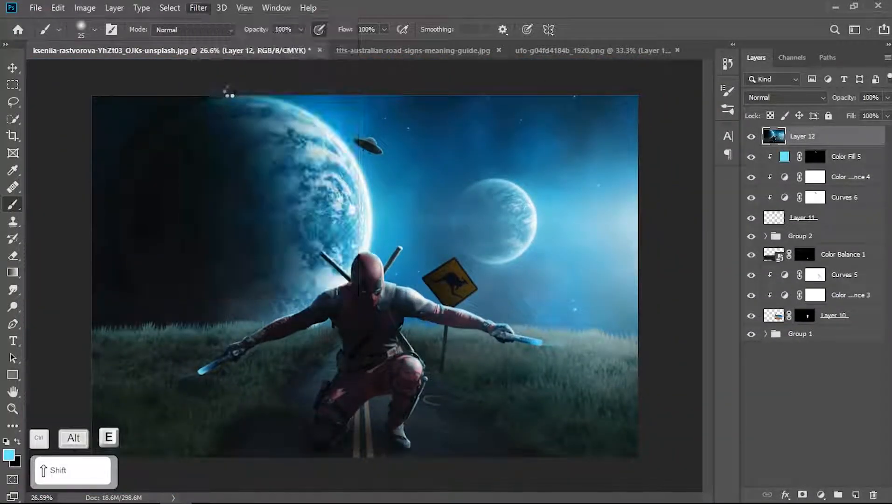
- Set Temperature to -7, Tint +2, Exposure -0.05, Contrast +1, Highlights +7, Shadows +9, Whites -1 and Blacks 0 for the merged image
{"action": "scroll", "coordinate": [709, 190], "scroll_direction": "up", "scroll_amount": 8}
{"action": "left_click_drag", "start_coordinate": [709, 253], "coordinate": [710, 273]}
{"action": "mouse_move", "coordinate": [709, 307]}
{"action": "left_mouse_down"}
{"action": "mouse_move", "coordinate": [702, 332]}
{"action": "mouse_move", "coordinate": [687, 319]}
{"action": "mouse_move", "coordinate": [714, 317]}
{"action": "left_mouse_up"}
{"action": "scroll", "coordinate": [799, 303], "scroll_direction": "down", "scroll_amount": 2}
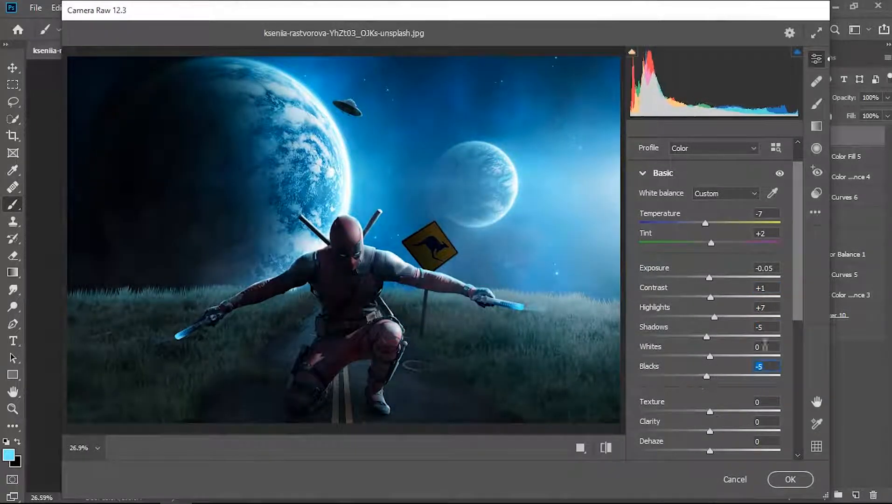
{"action": "scroll", "coordinate": [764, 346], "scroll_direction": "down", "scroll_amount": 2}
{"action": "left_click_drag", "start_coordinate": [706, 348], "coordinate": [712, 353]}
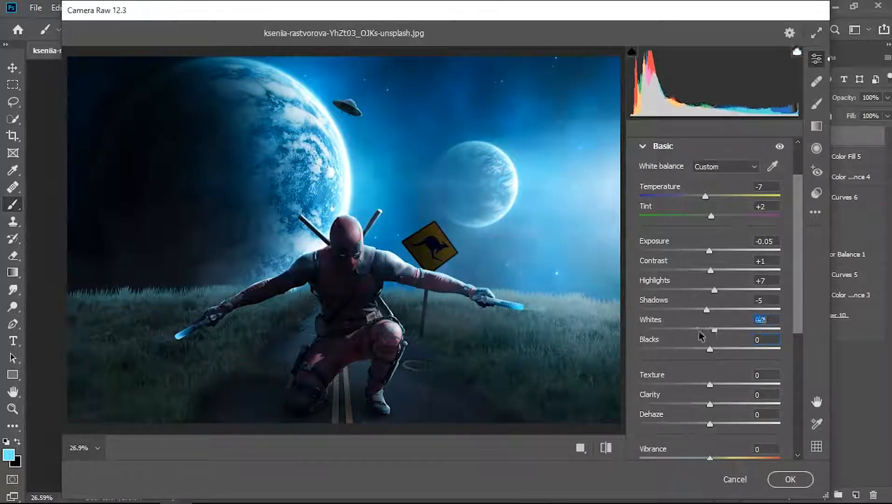
{"action": "scroll", "coordinate": [799, 343], "scroll_direction": "down", "scroll_amount": 6}
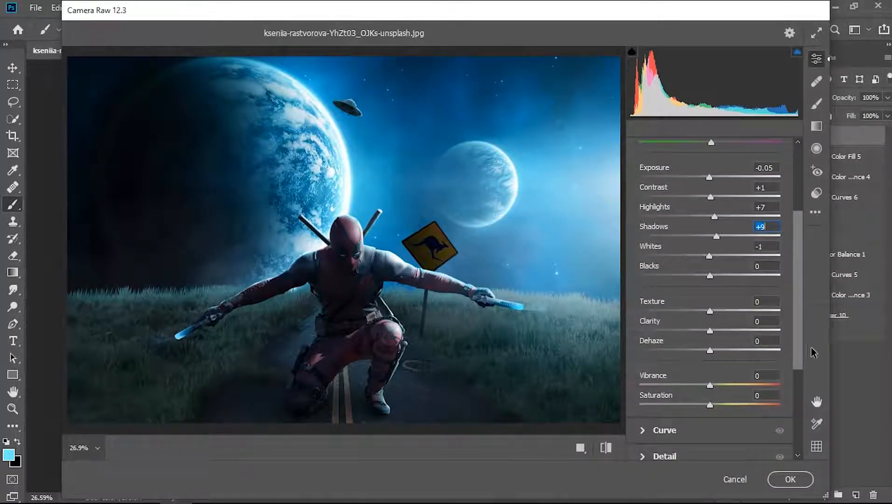
- Raise Vibrance to +30 and Saturation to +7, and apply the Camera Raw grading to the merged layer
{"action": "left_click_drag", "start_coordinate": [800, 350], "coordinate": [809, 381]}
{"action": "left_click_drag", "start_coordinate": [734, 309], "coordinate": [731, 309]}
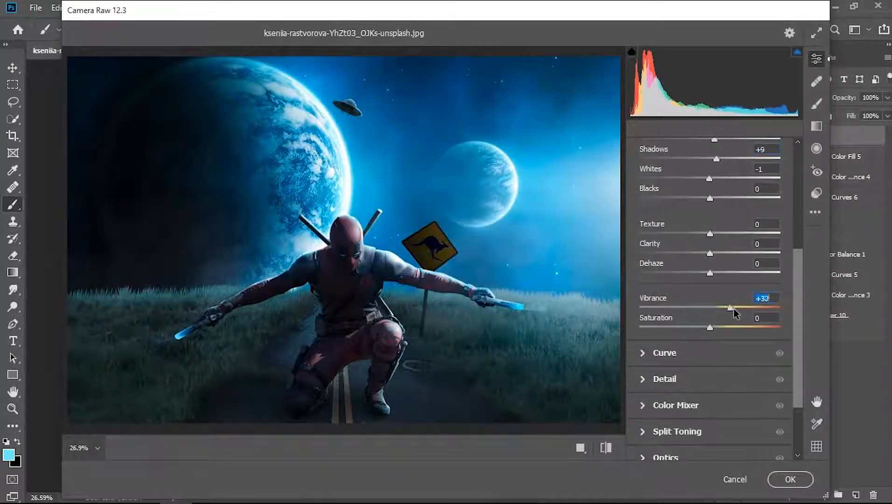
{"action": "scroll", "coordinate": [785, 337], "scroll_direction": "down", "scroll_amount": 5}
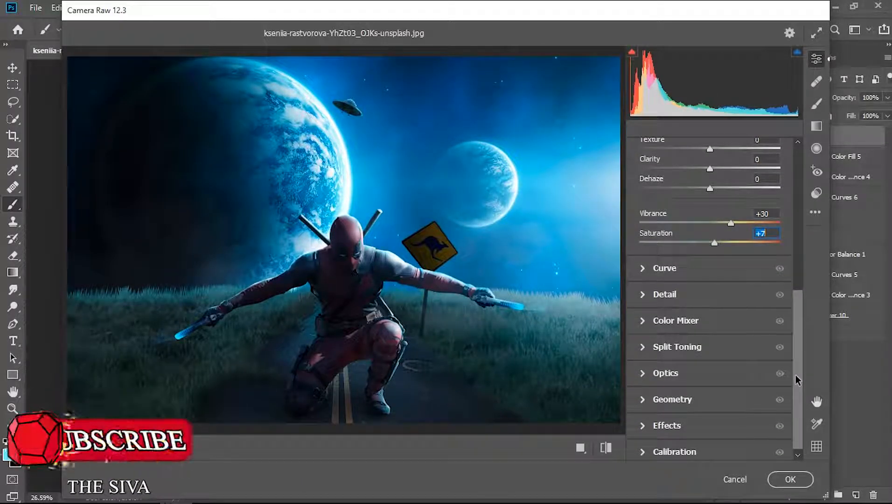
{"action": "scroll", "coordinate": [799, 394], "scroll_direction": "down", "scroll_amount": 1}
{"action": "left_click", "coordinate": [790, 479]}
{"action": "scroll", "coordinate": [528, 323], "scroll_direction": "up", "scroll_amount": 7}
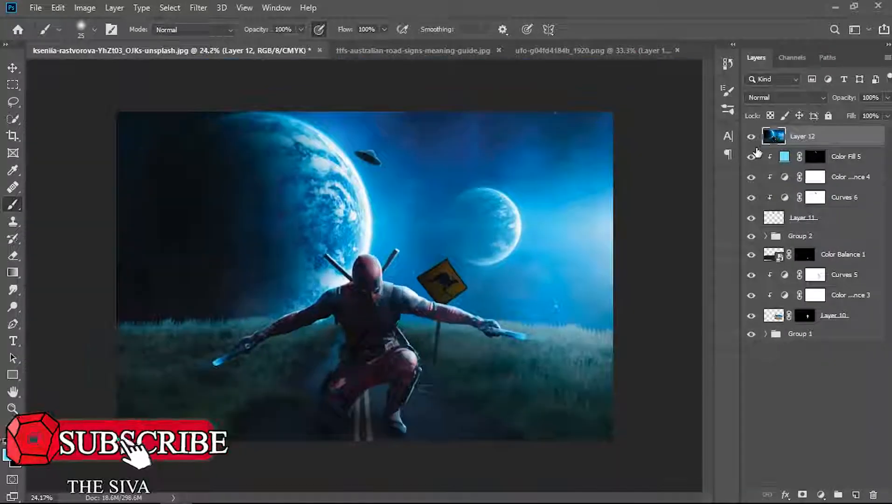
{"action": "scroll", "coordinate": [393, 297], "scroll_direction": "up", "scroll_amount": 2}
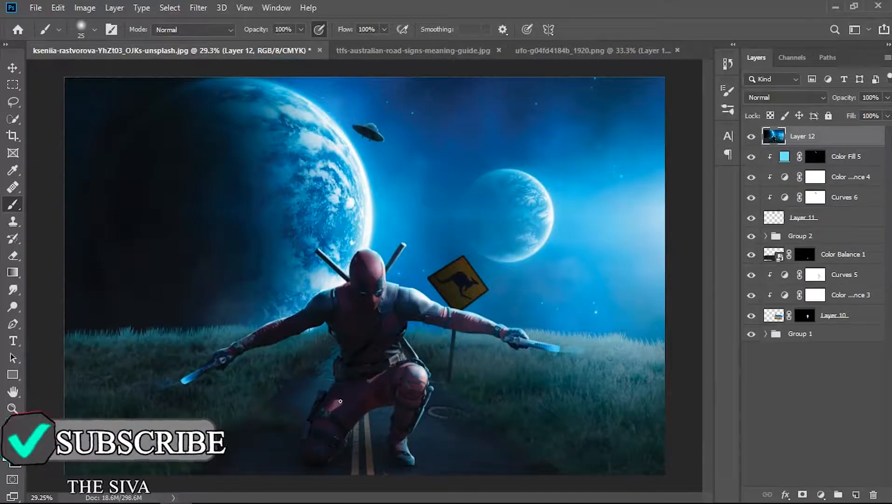